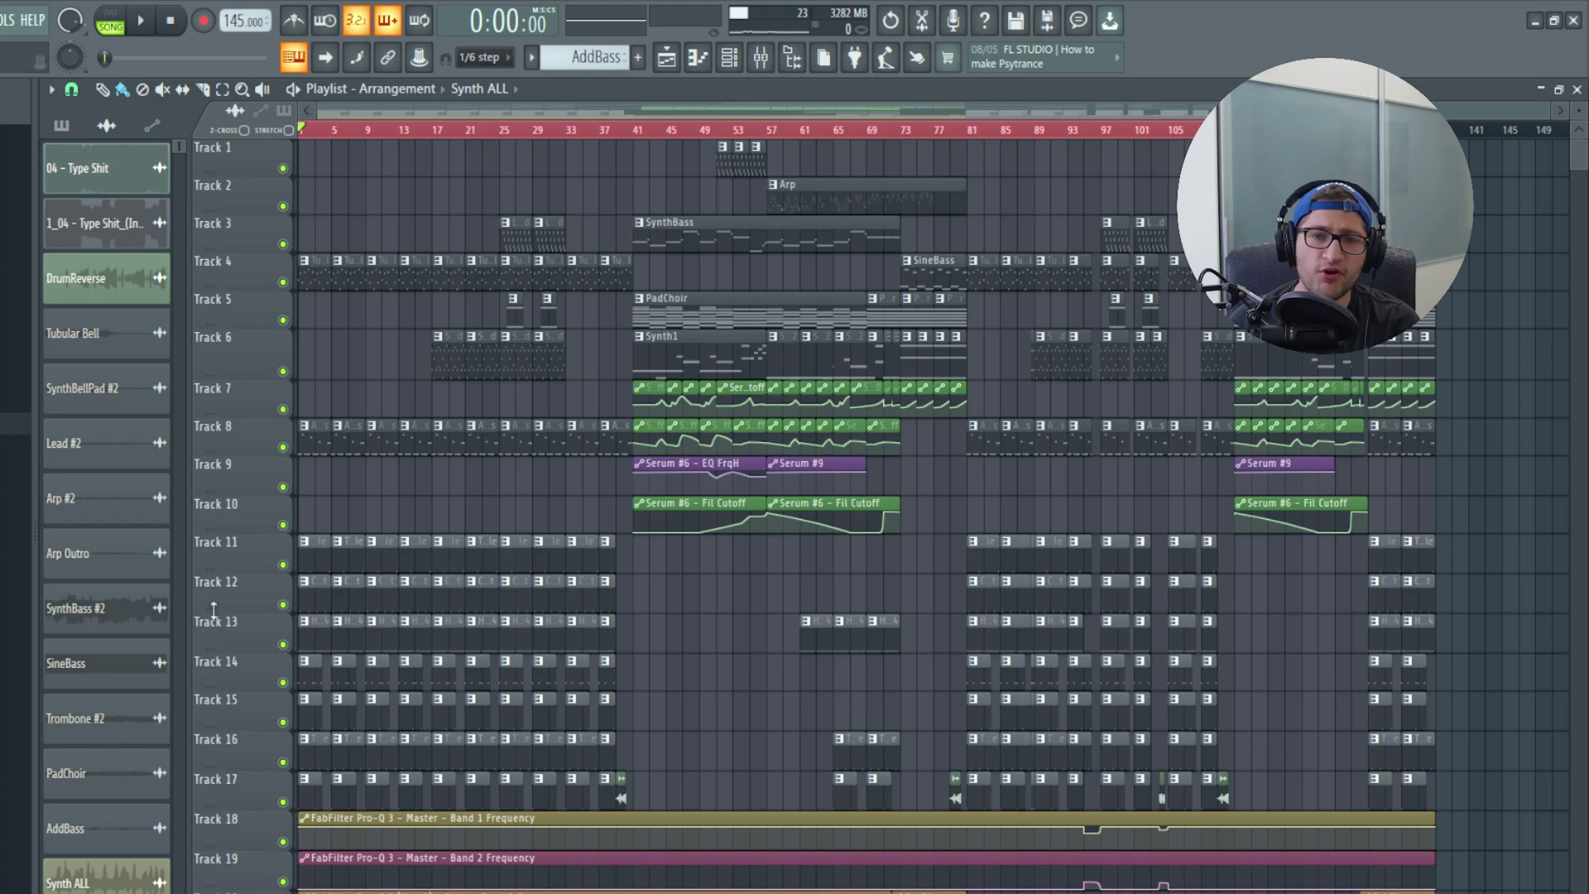
Open the ZENOLOGY #2 instrument and examine the oscillator waveform in its detailed edit view
key("F6")
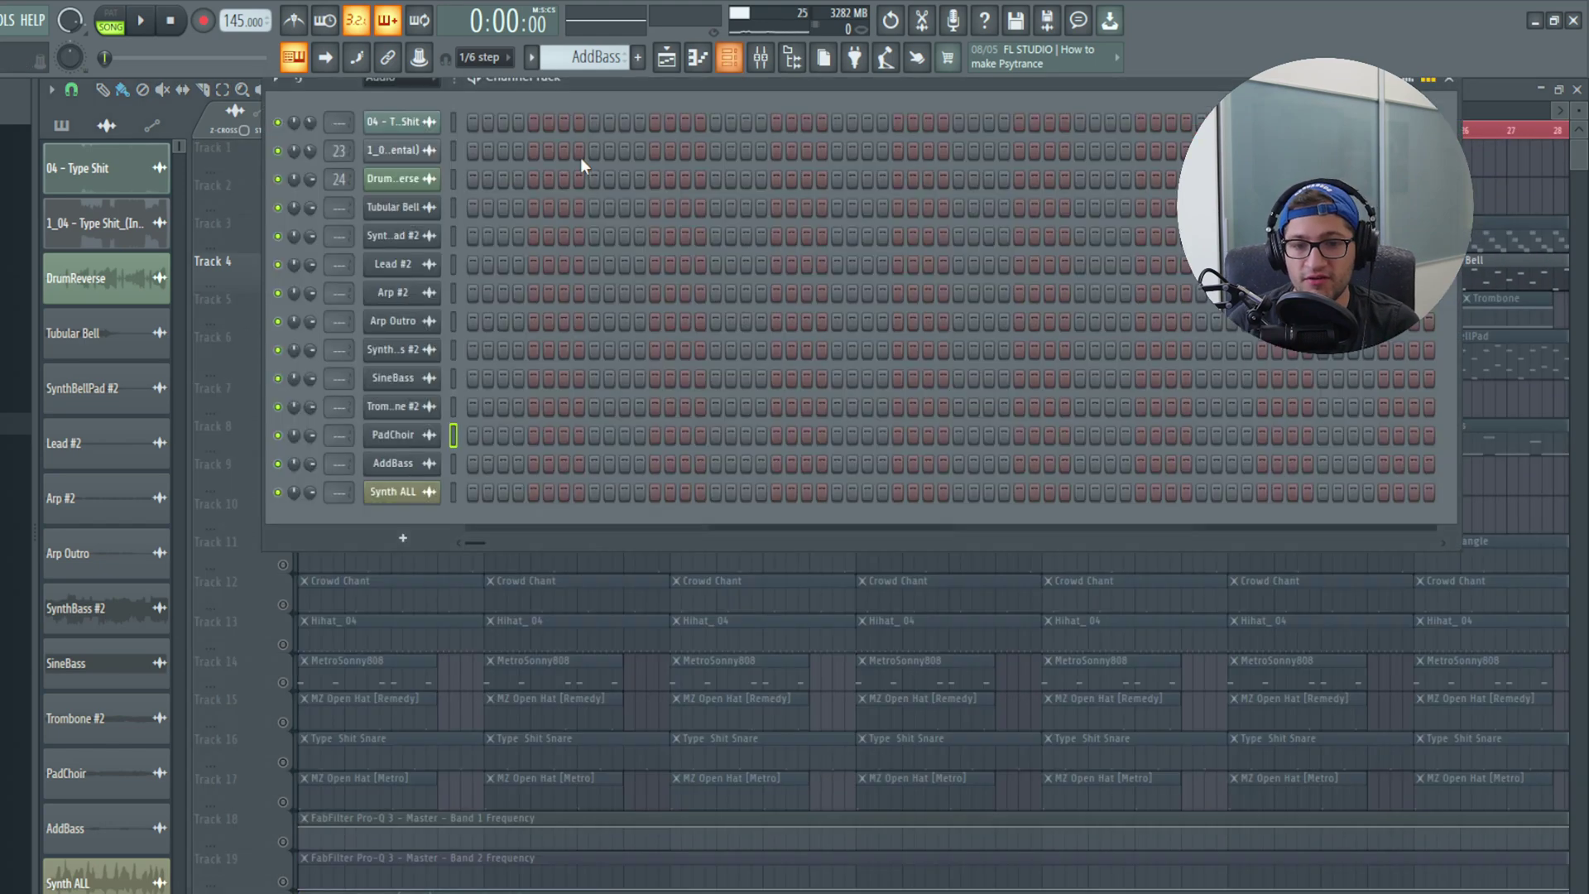
scroll(411, 97, "up", 1)
left_click(402, 179)
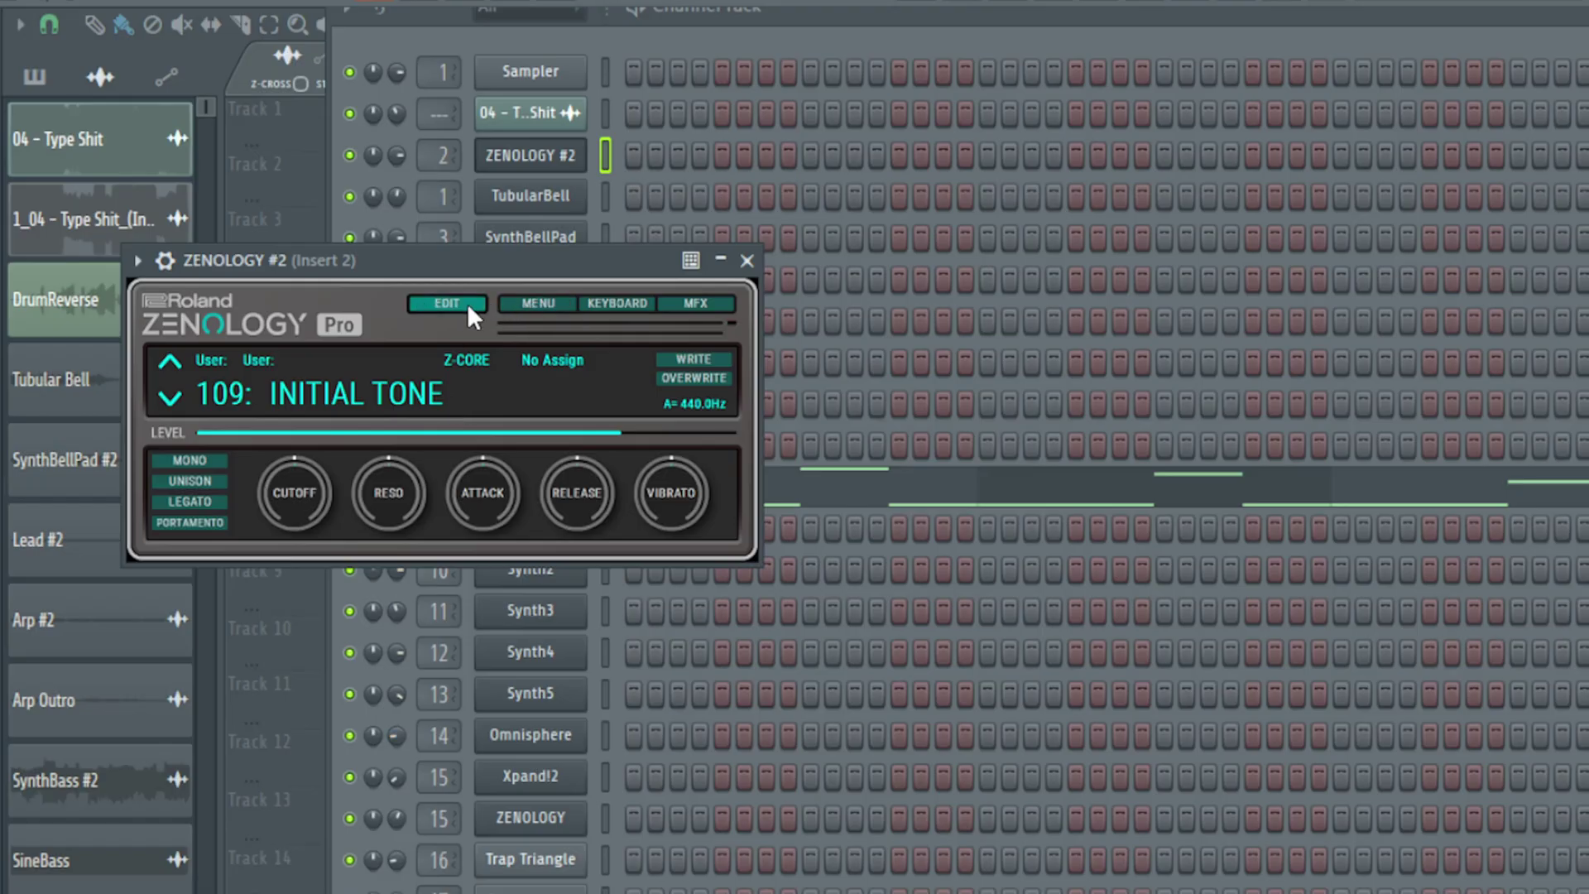
left_click(467, 303)
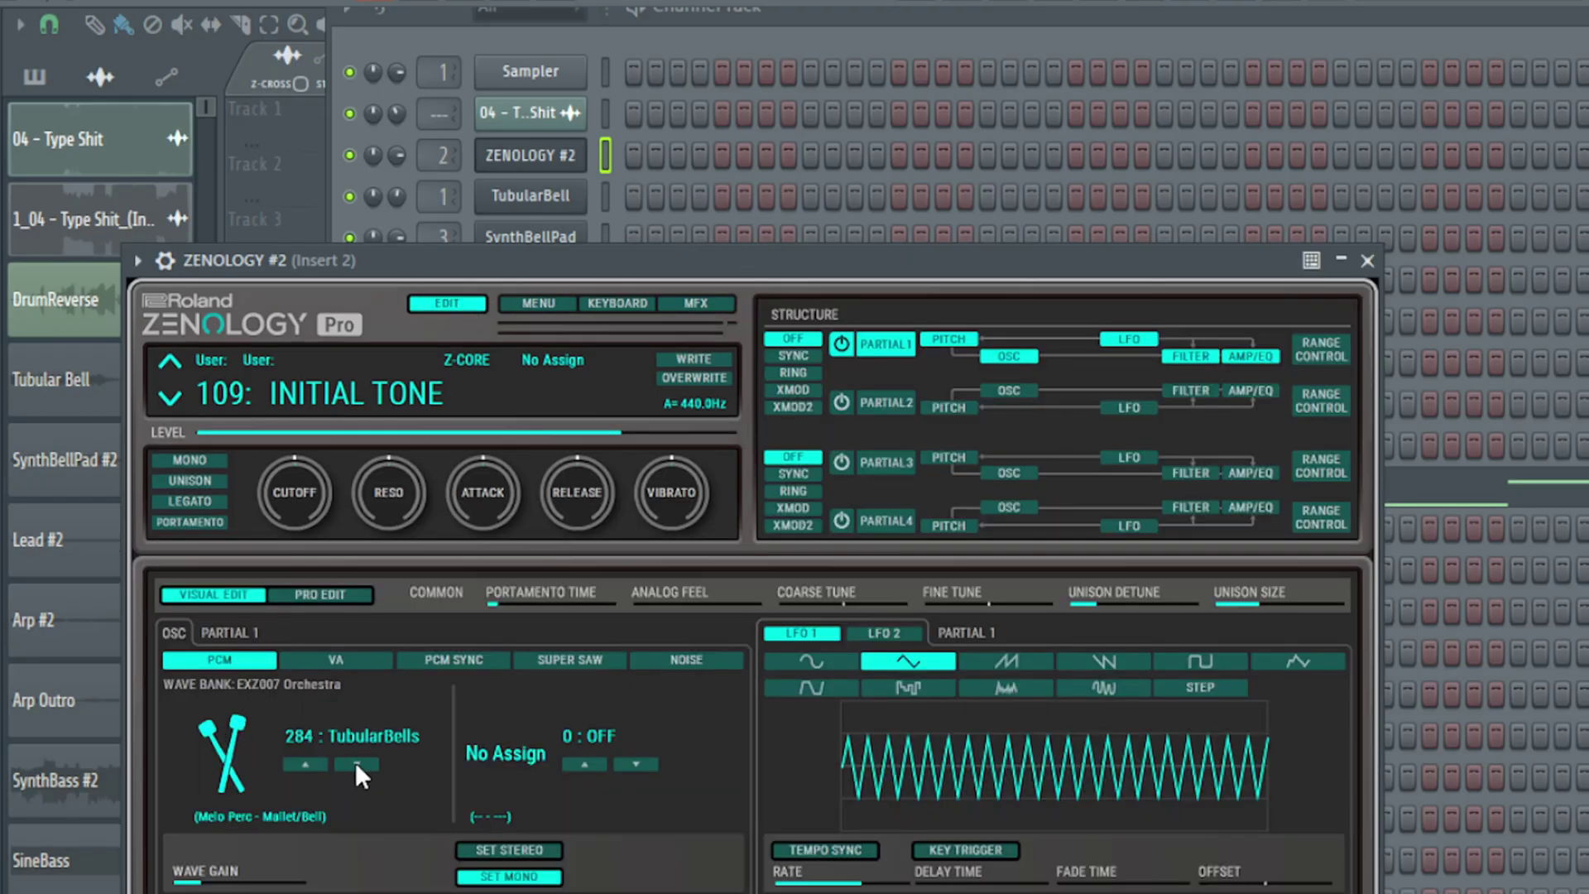
left_click(593, 160)
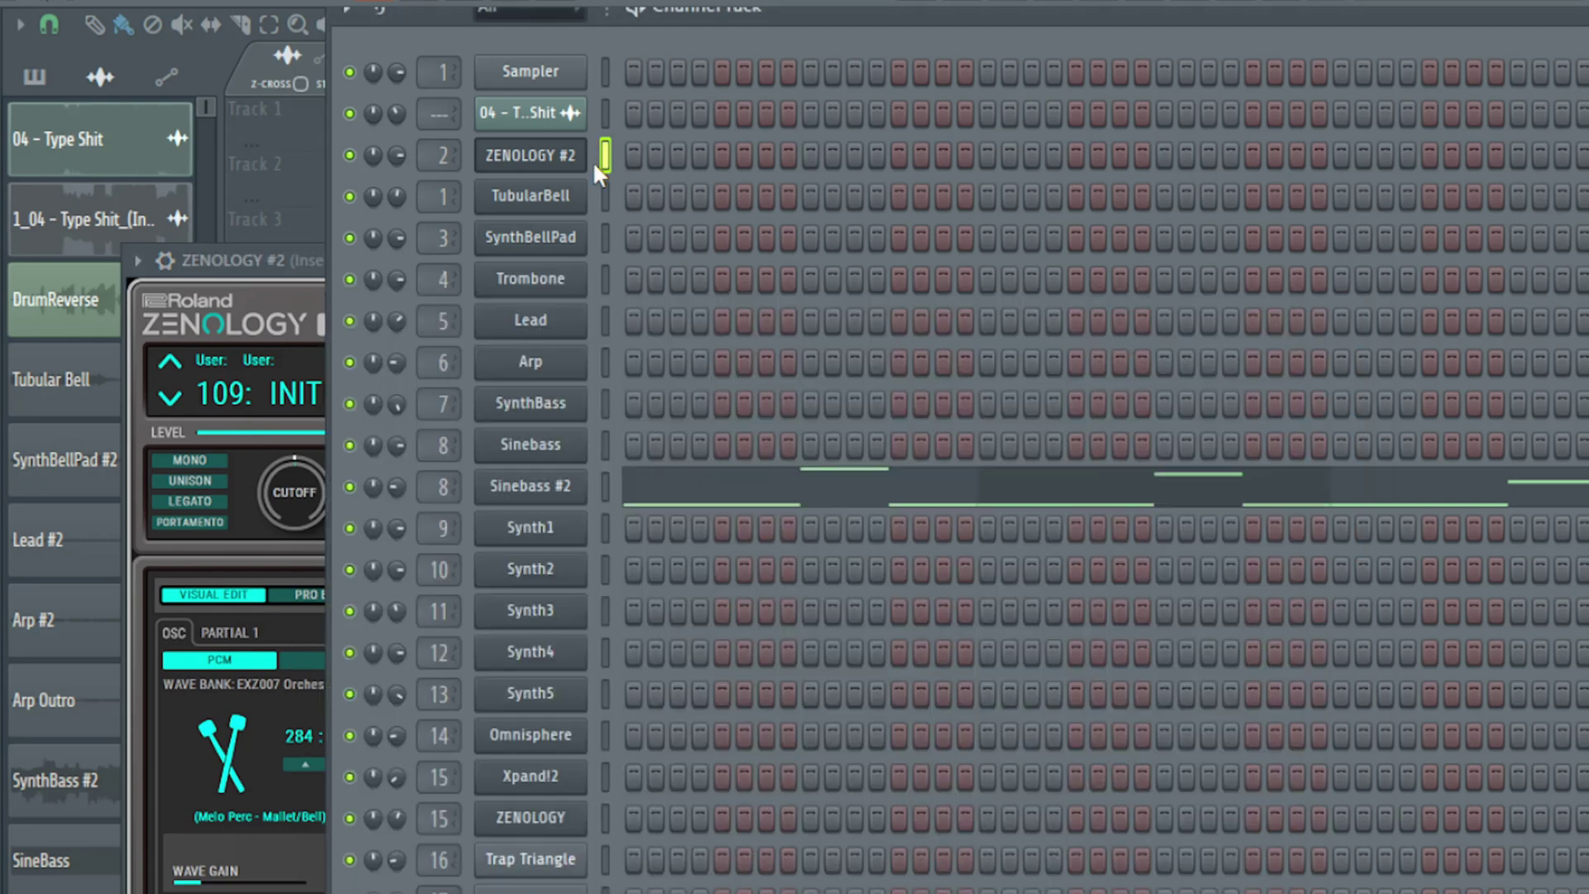
Play back the Tubular Bell melody on the ZENOLOGY #2 channel in the piano roll
left_click(531, 195)
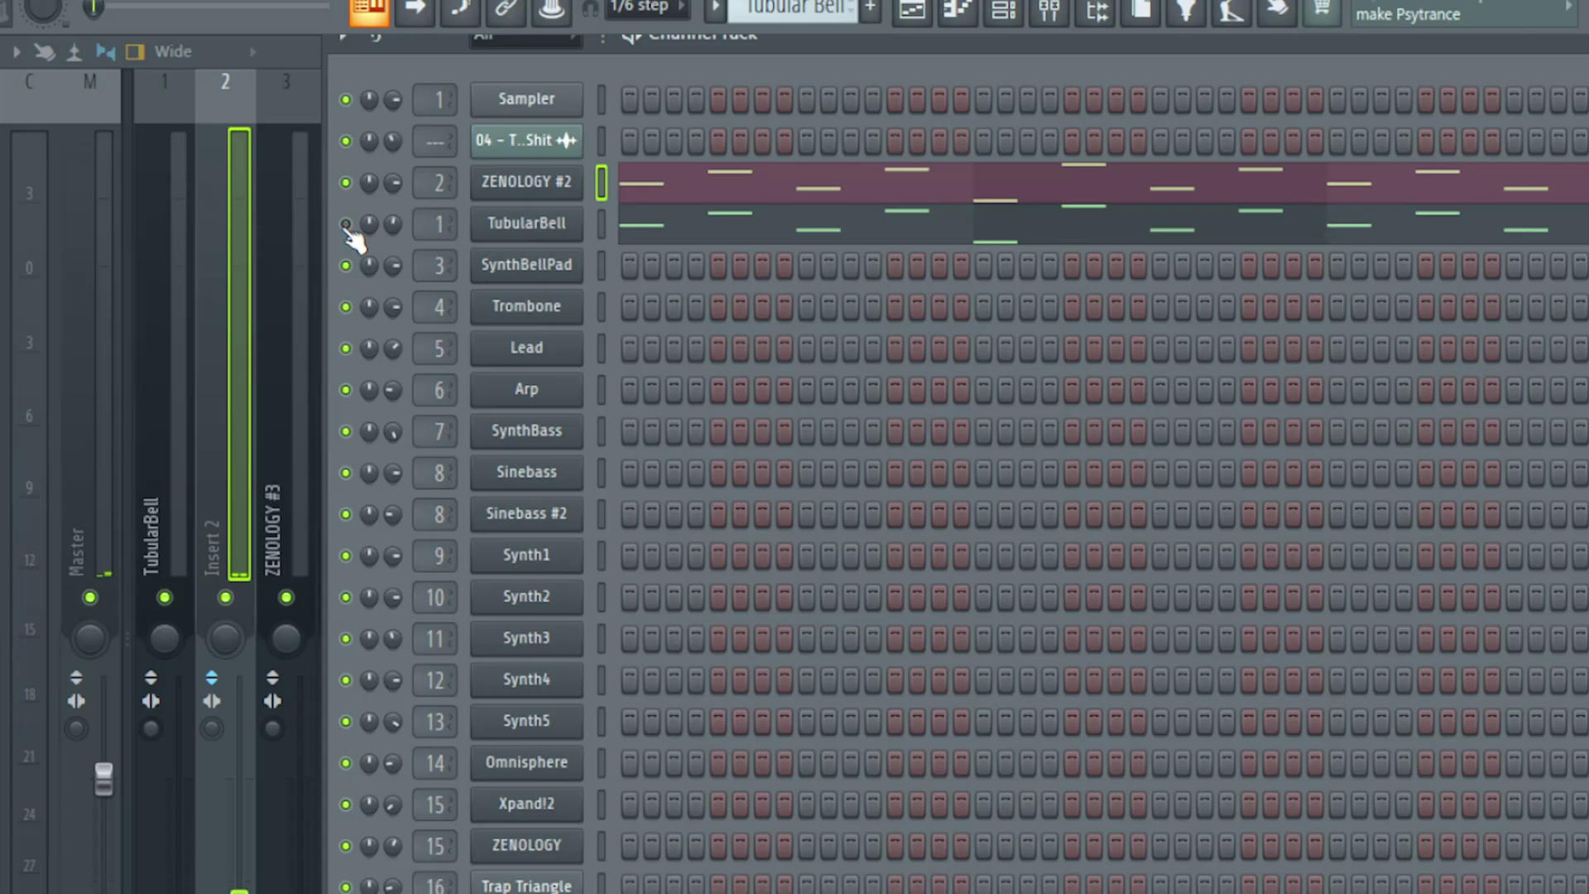
key("space")
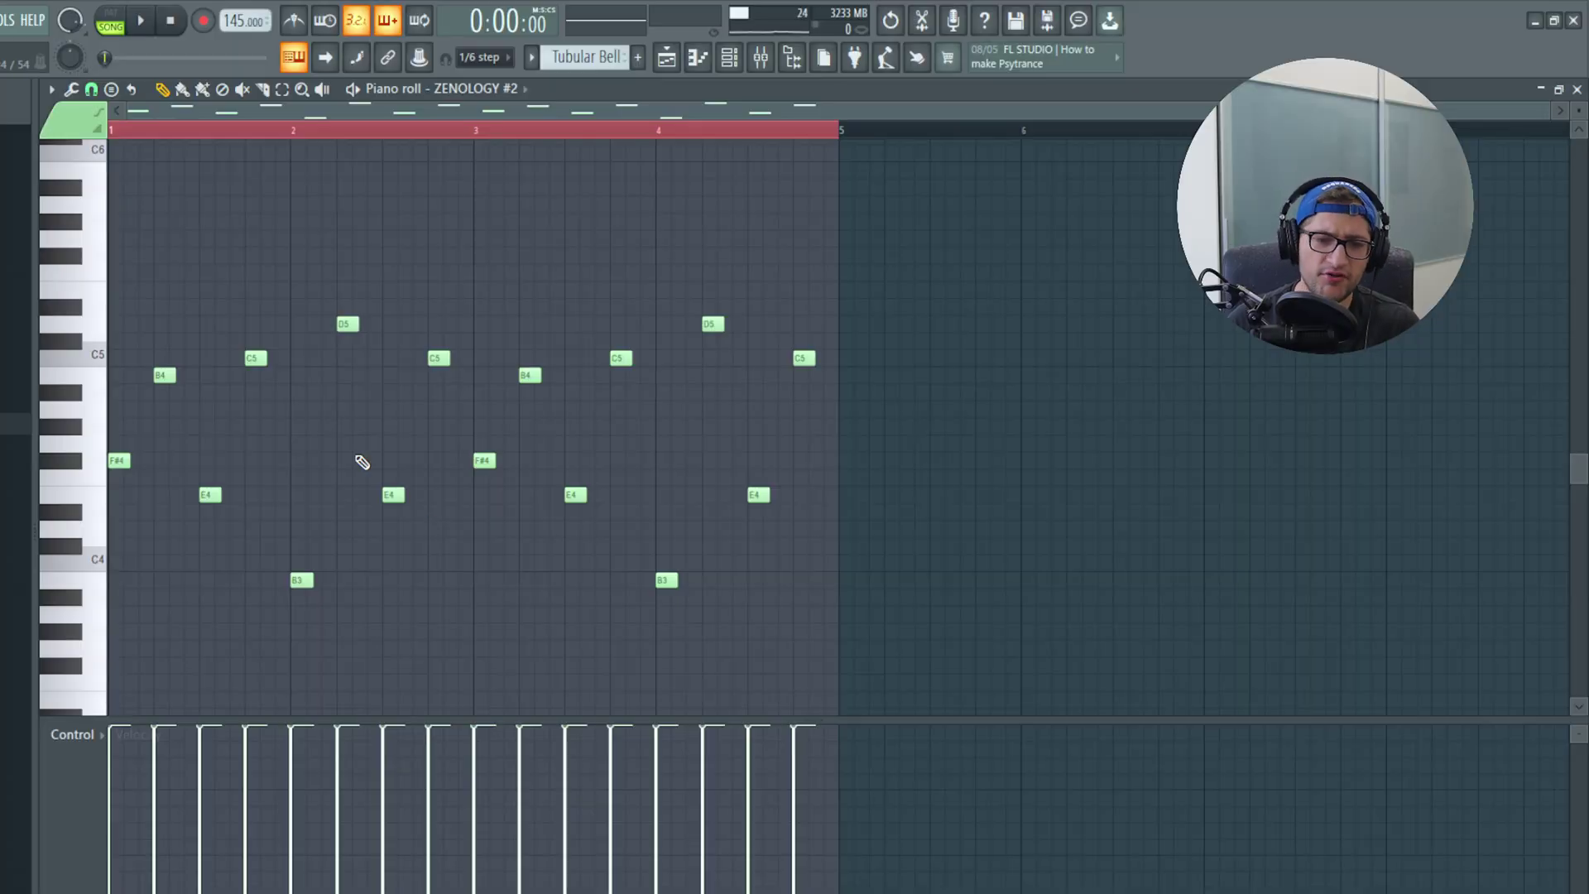
key("space")
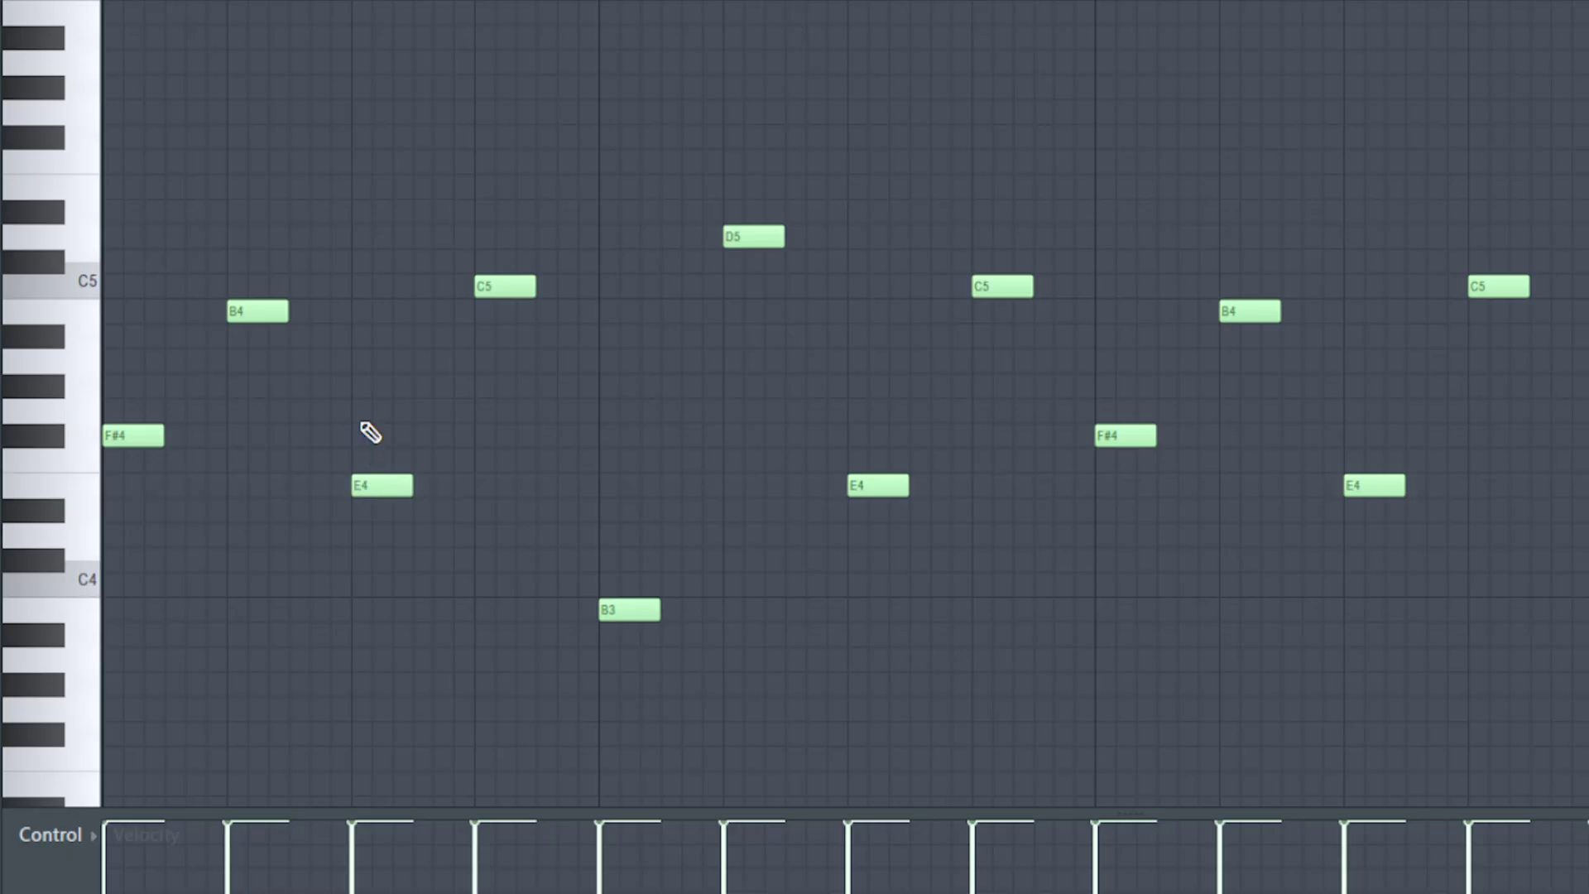
Add G4 and B4 notes above the first E4 in the ZENOLOGY #2 melody
left_click(291, 444)
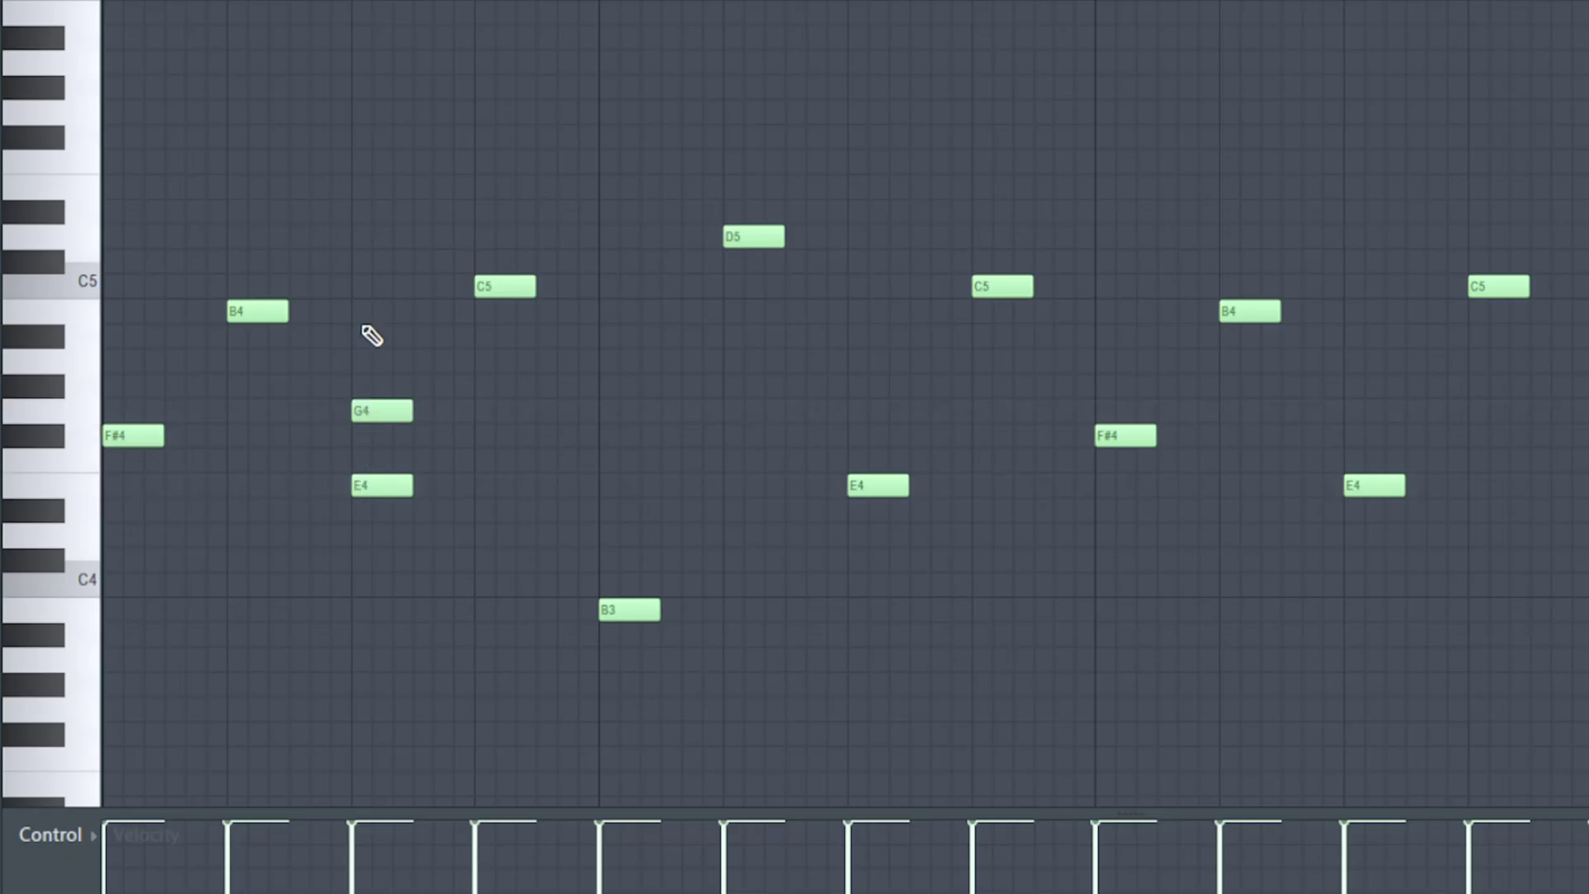
left_click(358, 312)
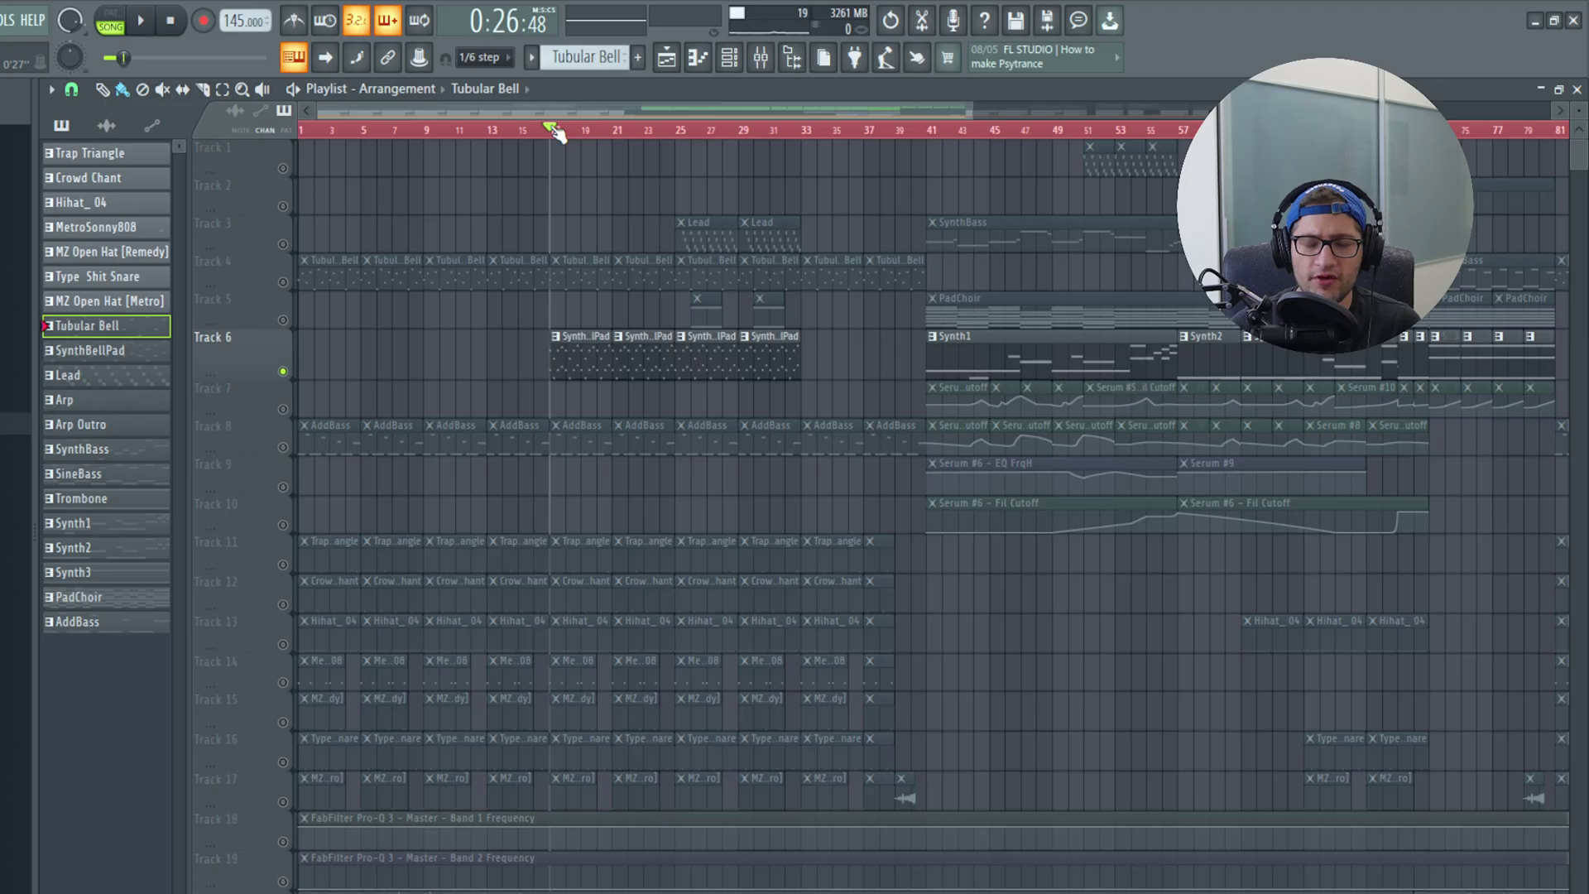
Open the SynthBellPad instrument from Track 6 and examine the oscillator waveforms of its four partials
scroll(543, 369, "up", 6)
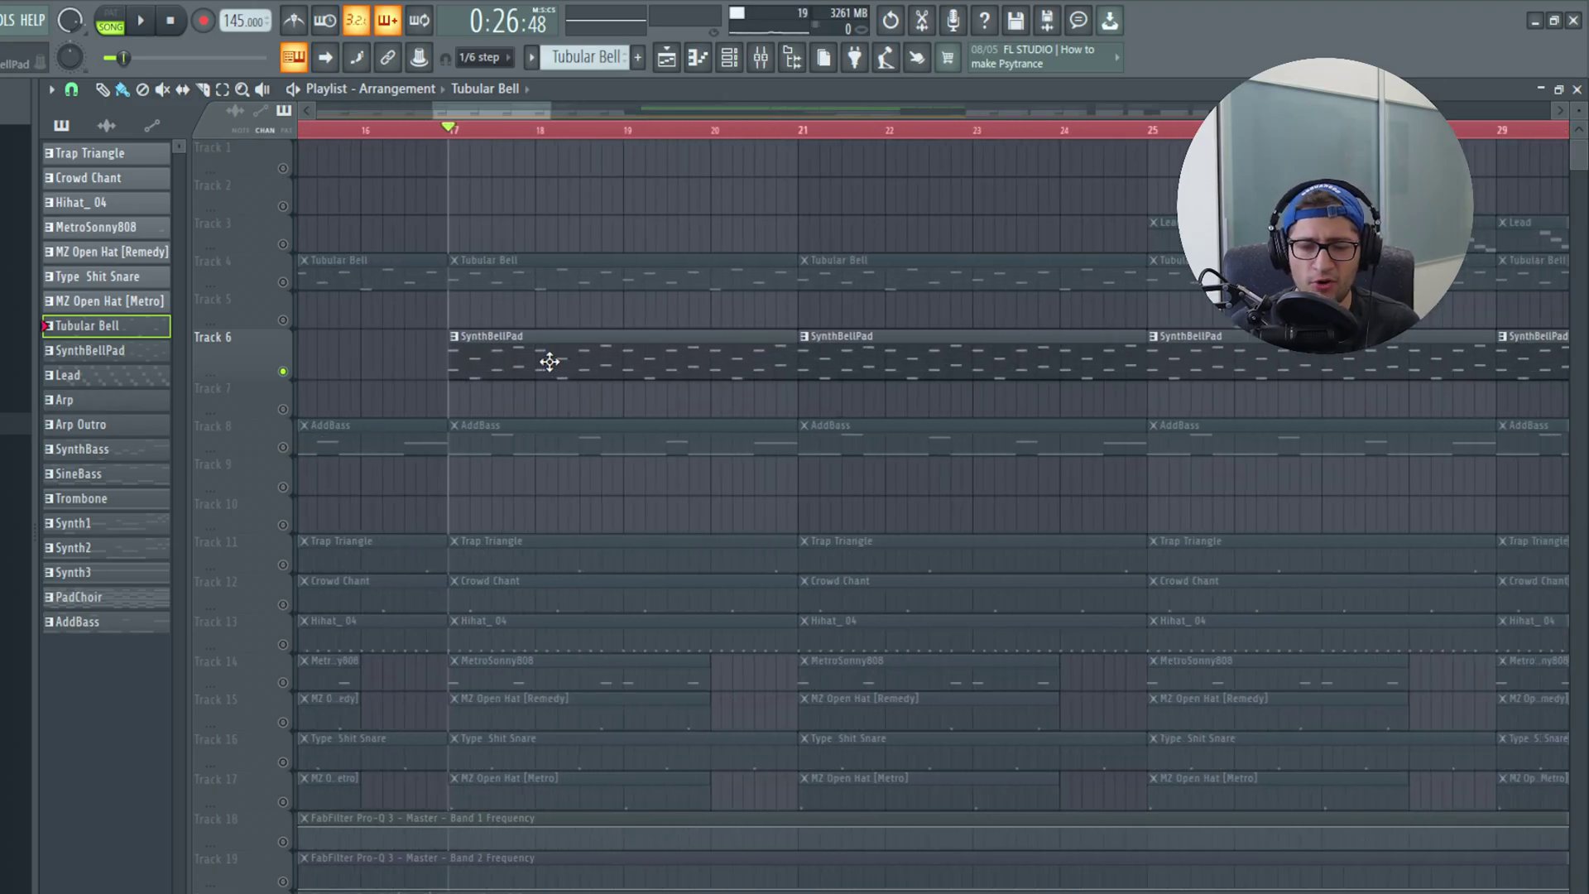
scroll(530, 406, "down", 1)
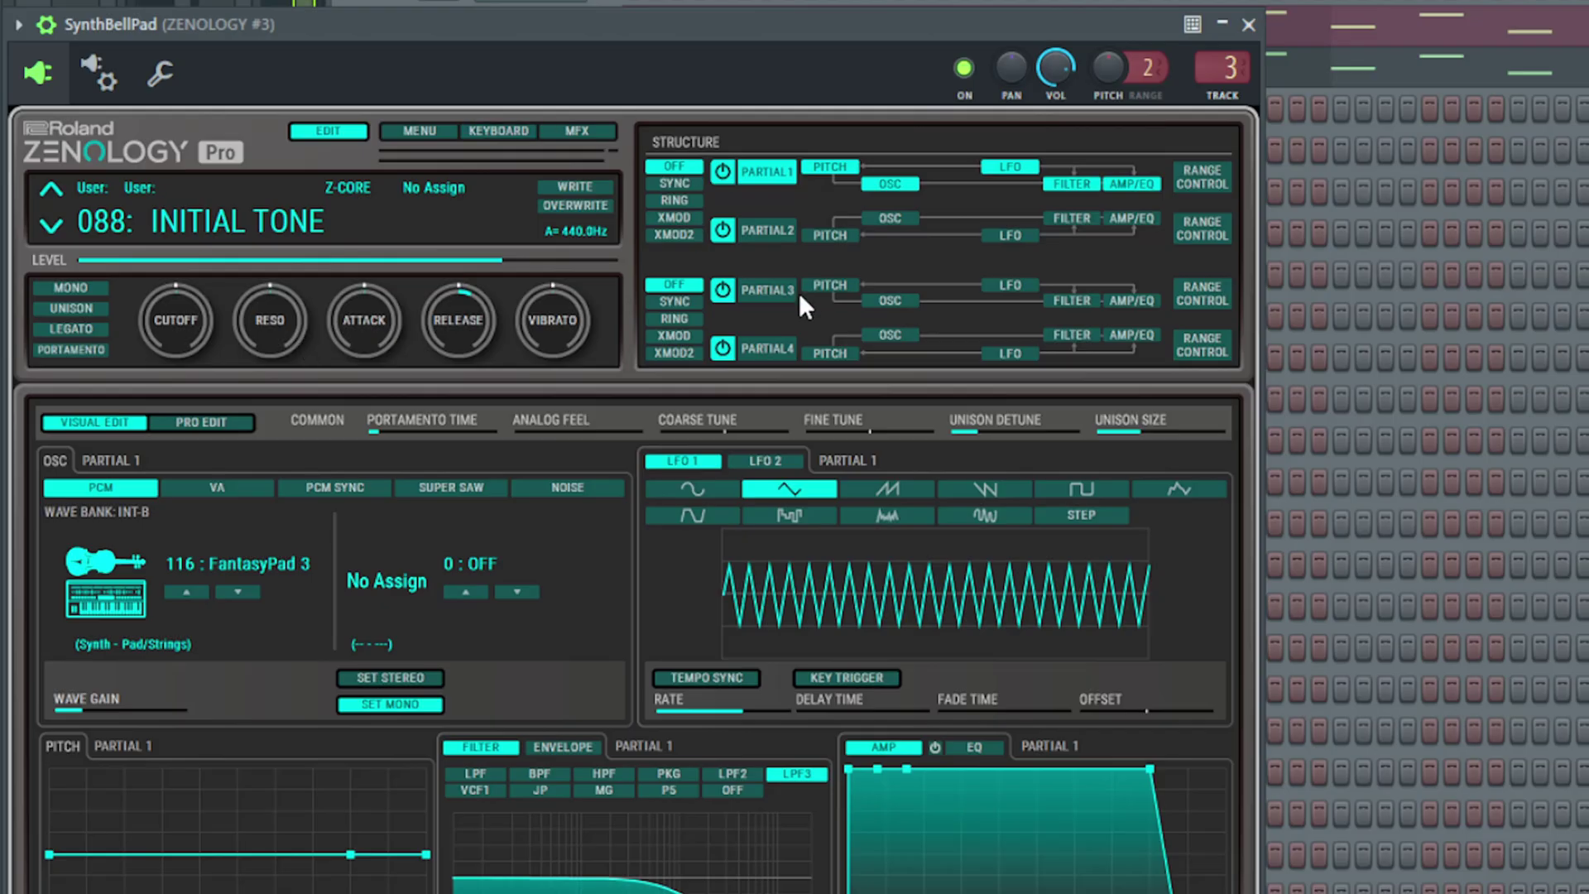
left_click(766, 225)
left_click(760, 291)
left_click(761, 351)
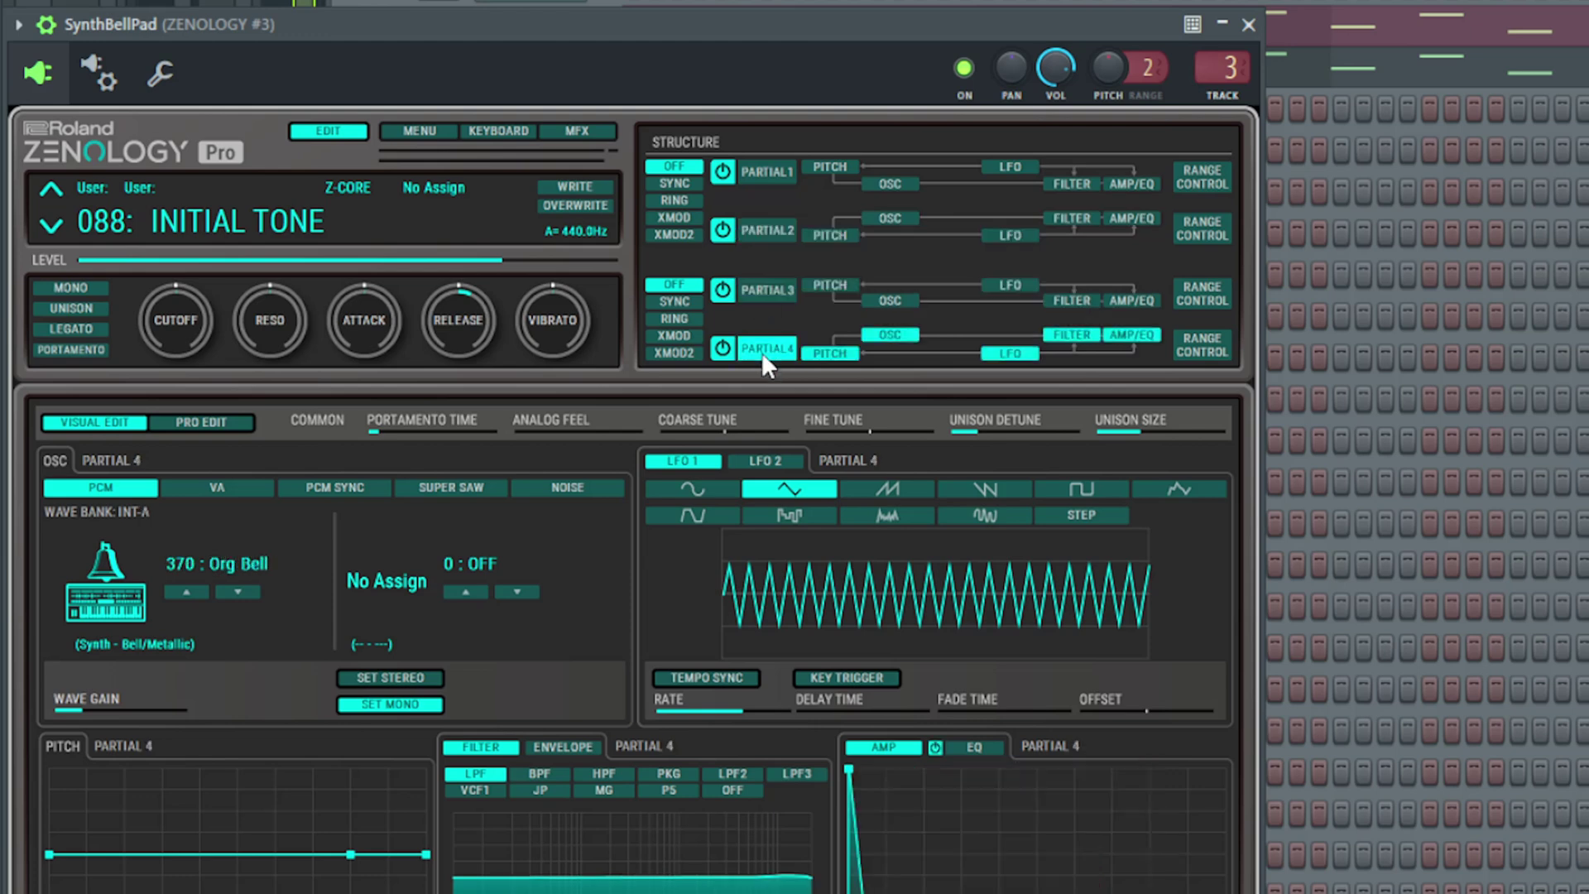
left_click(757, 175)
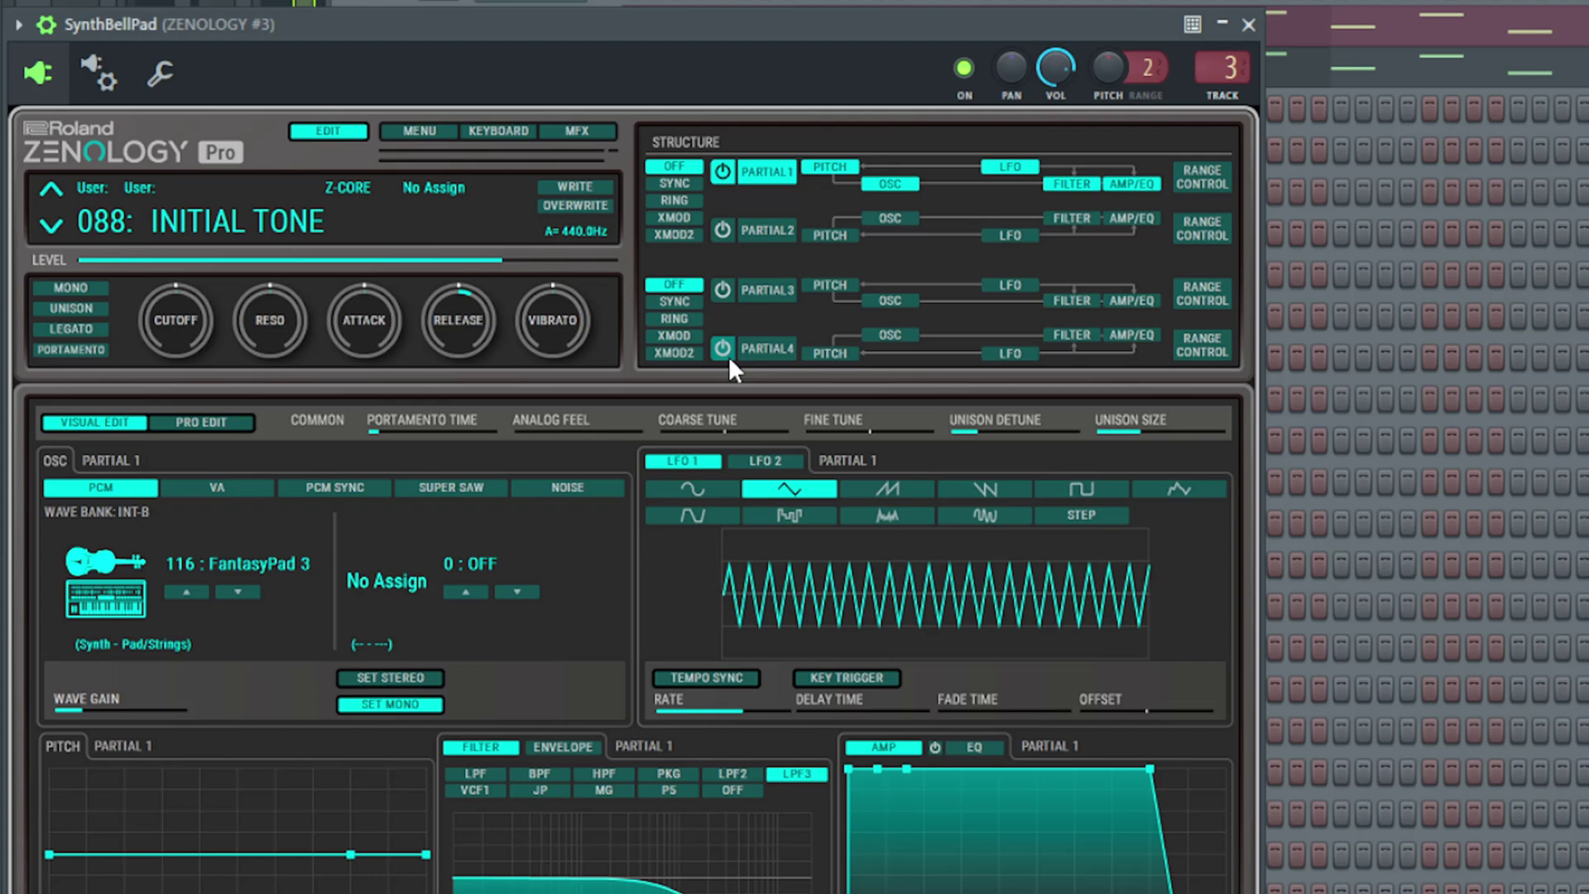
Audition the SynthBellPad partials one at a time on the preview keyboard, and review the filter and amp settings of all four
left_click(160, 73)
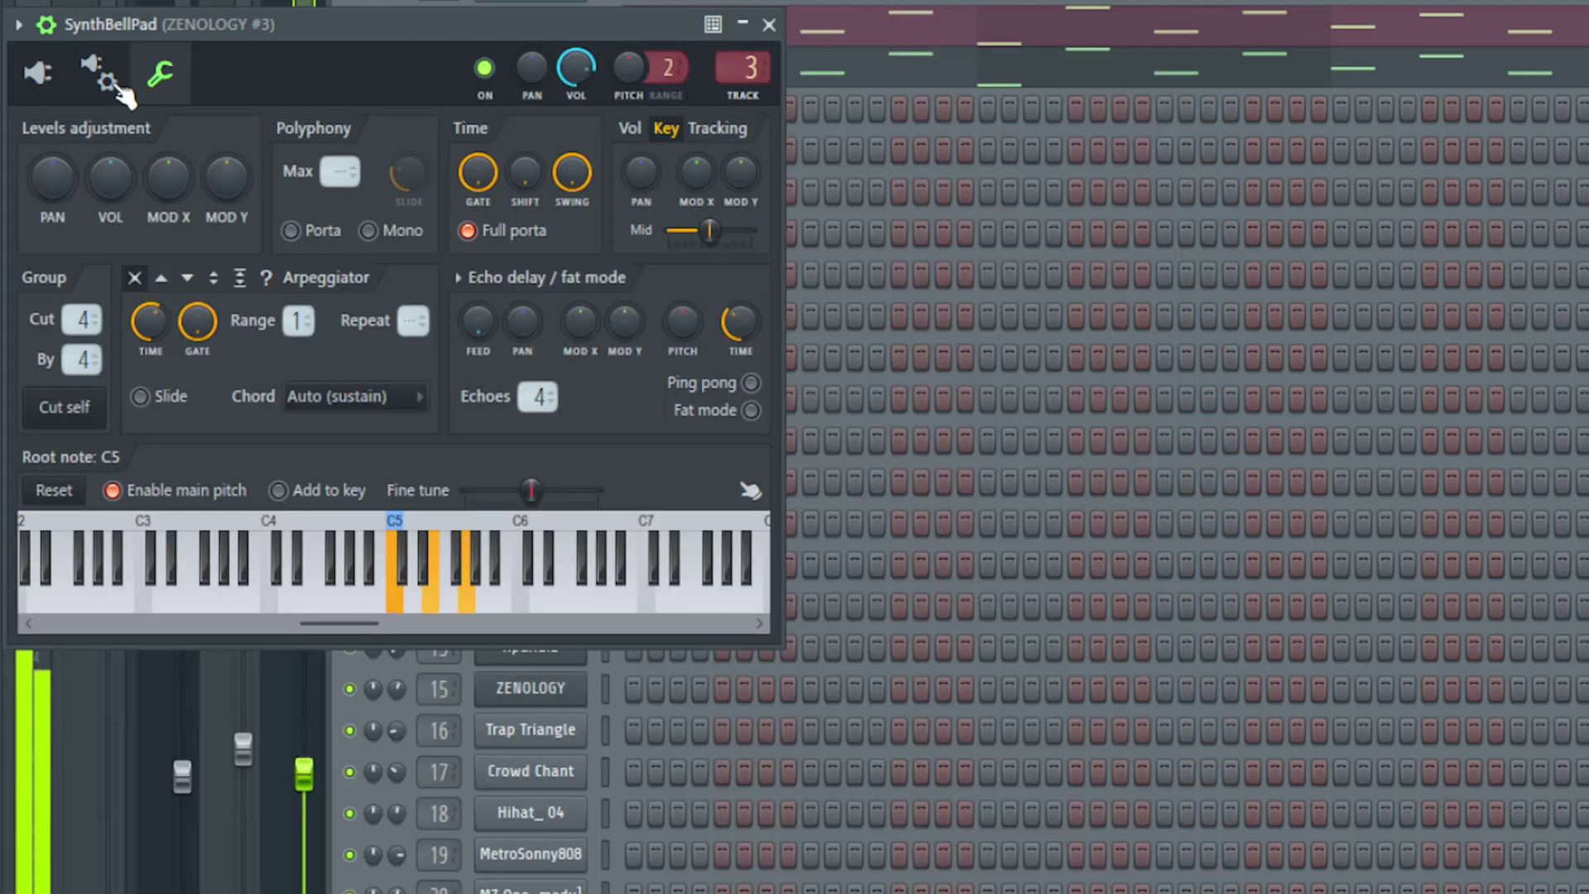
left_click(37, 73)
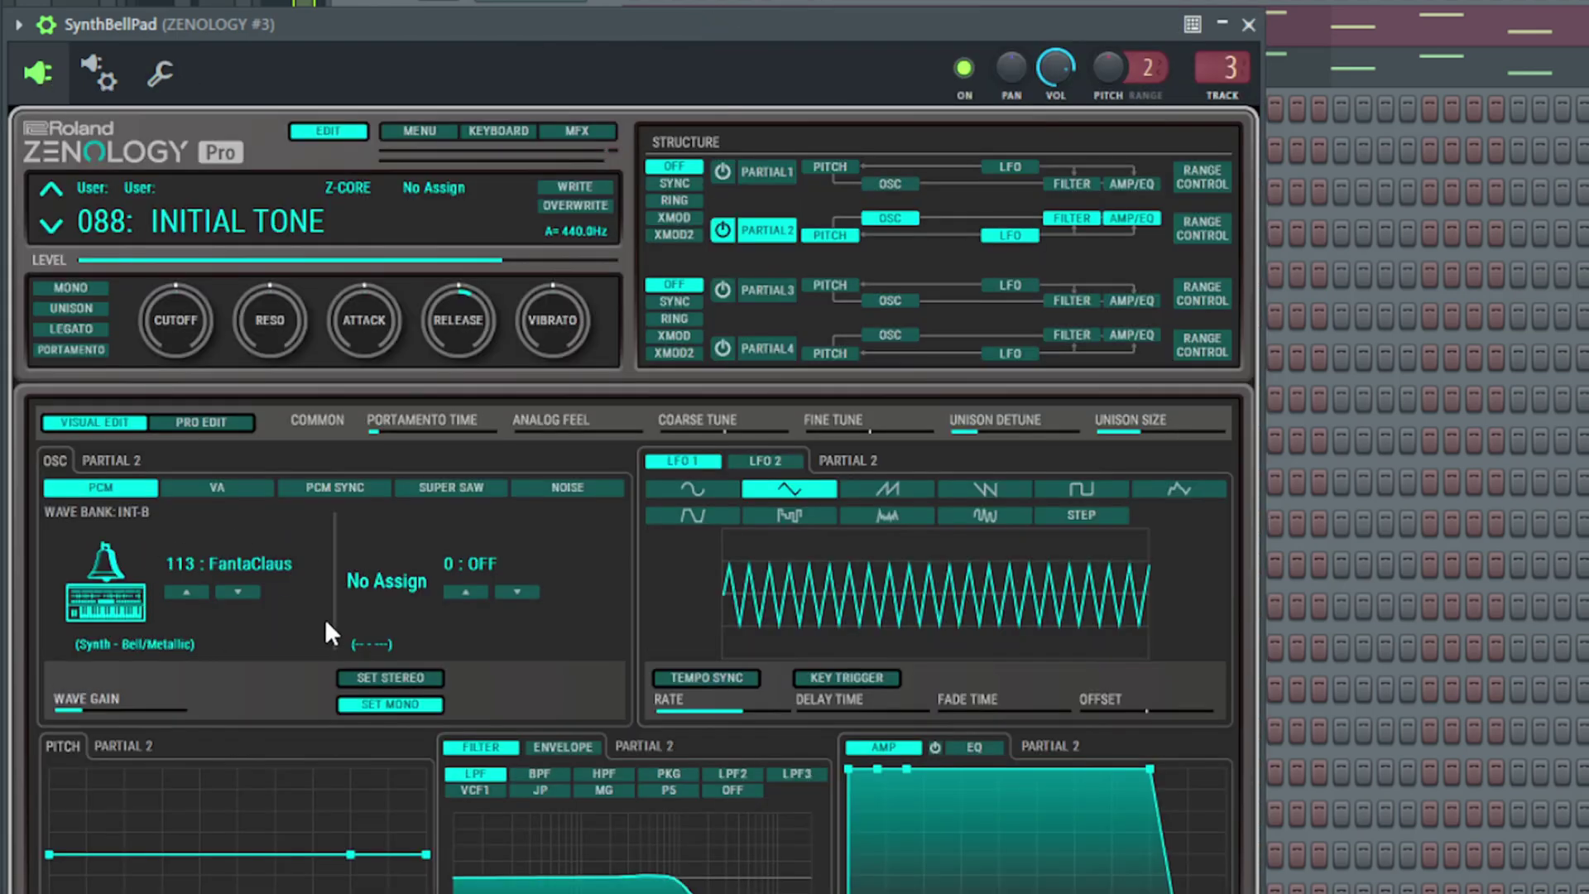
left_click(170, 79)
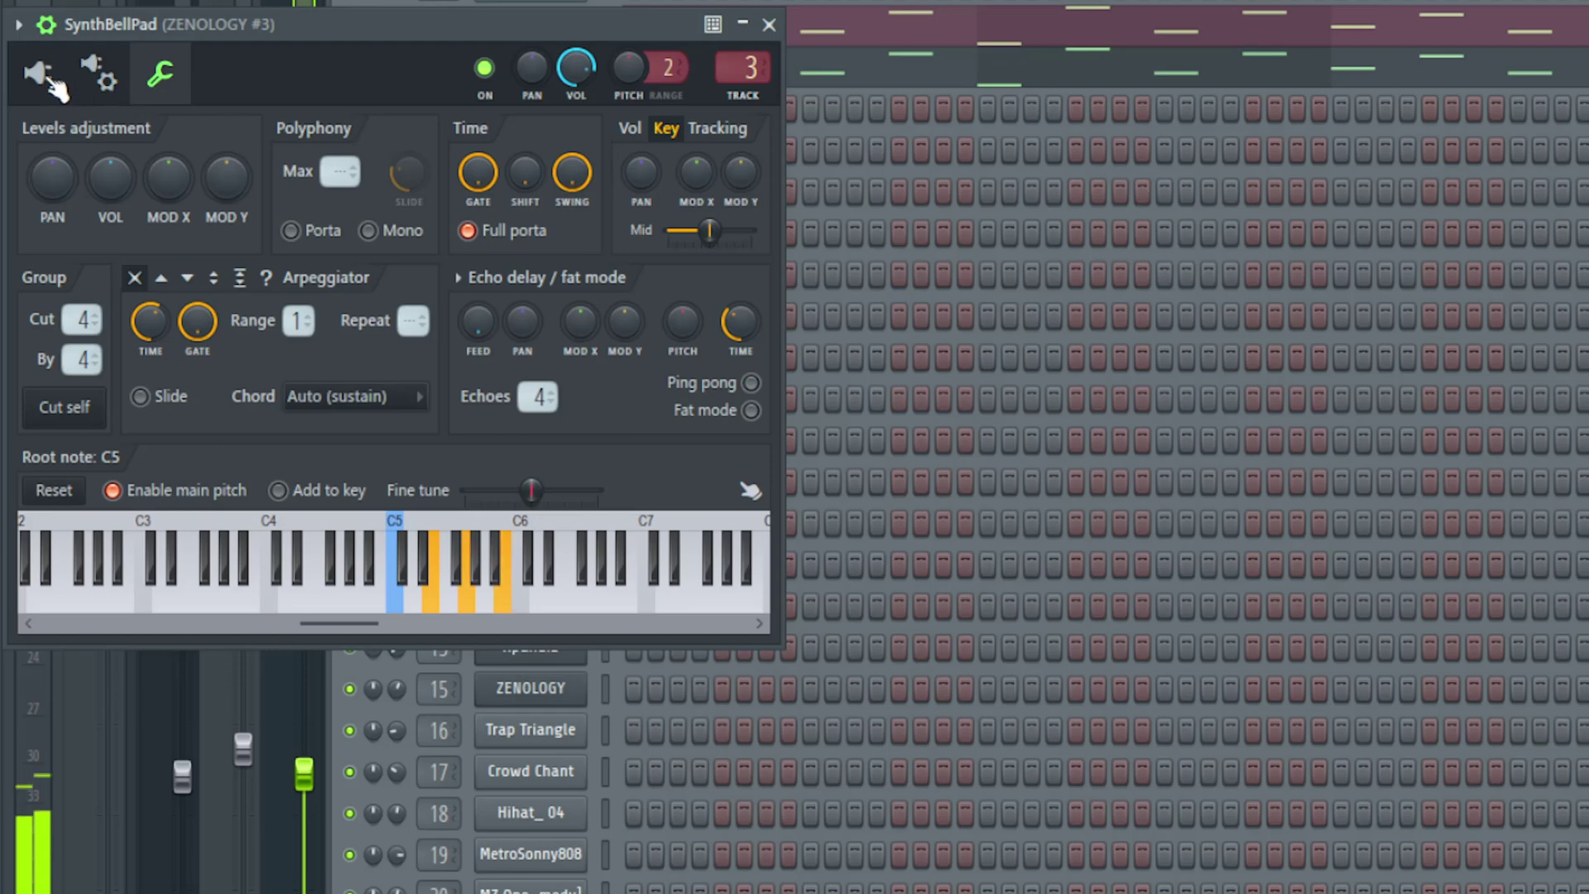
left_click(41, 72)
left_click(160, 75)
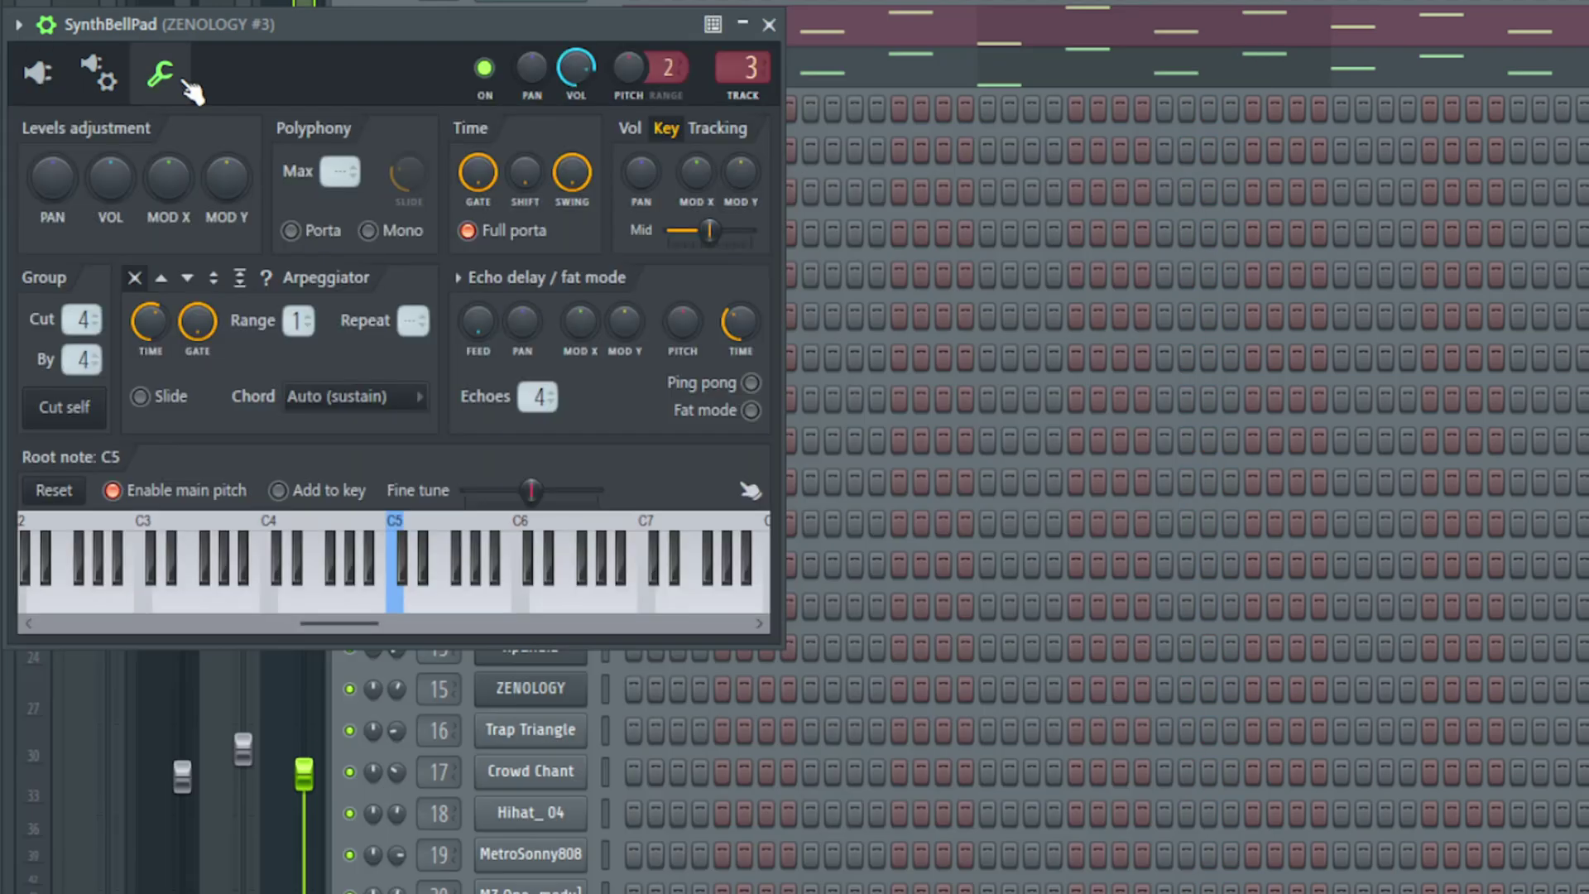
left_click(42, 73)
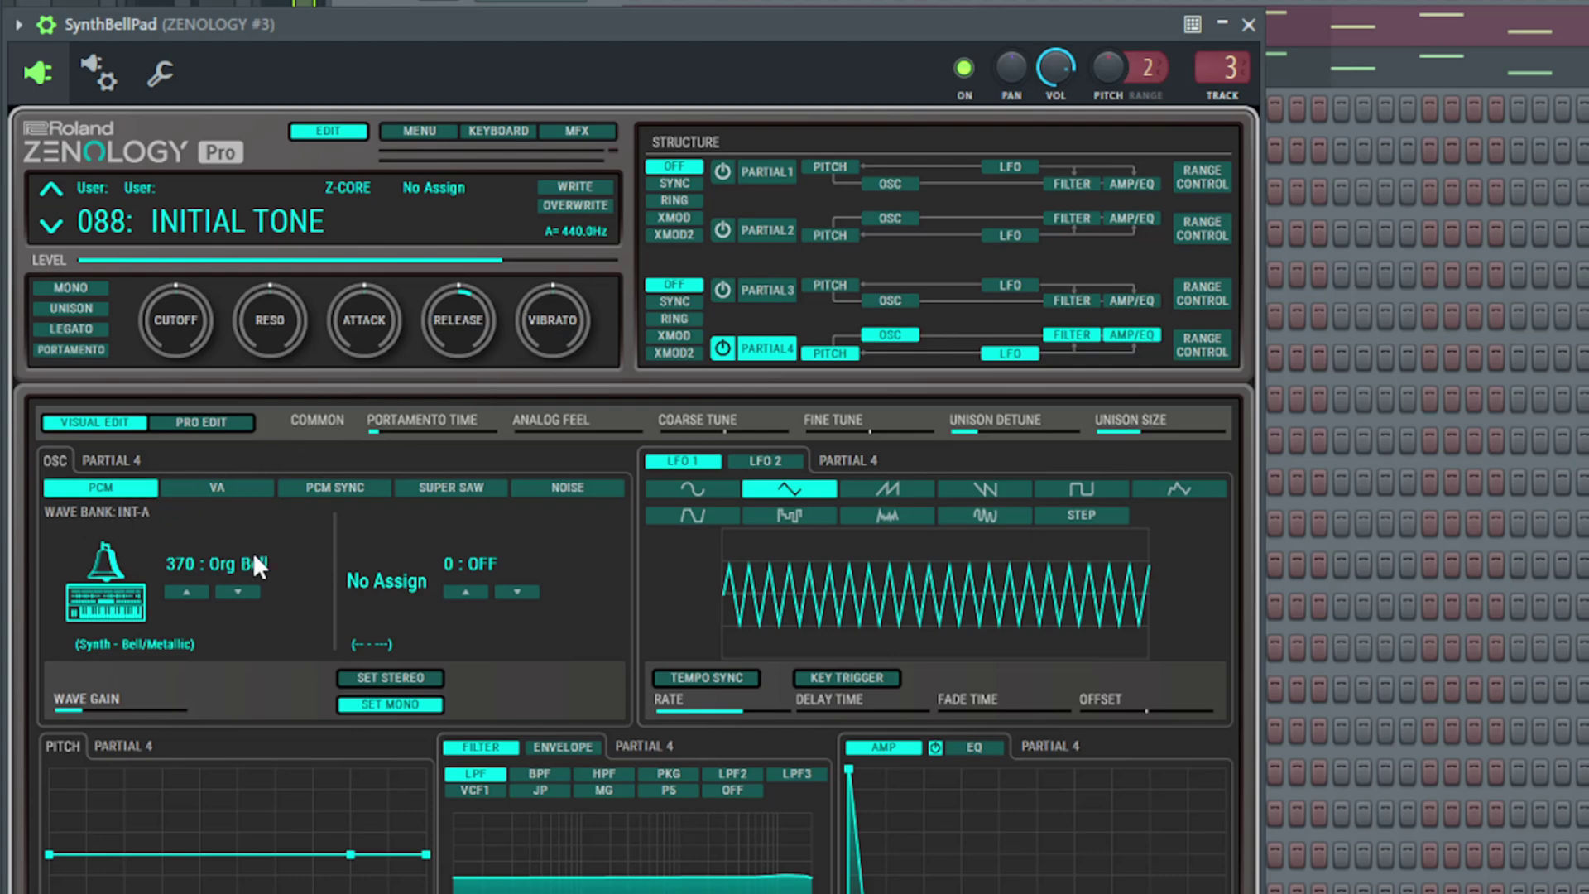
left_click(165, 75)
left_click(175, 79)
left_click(175, 79)
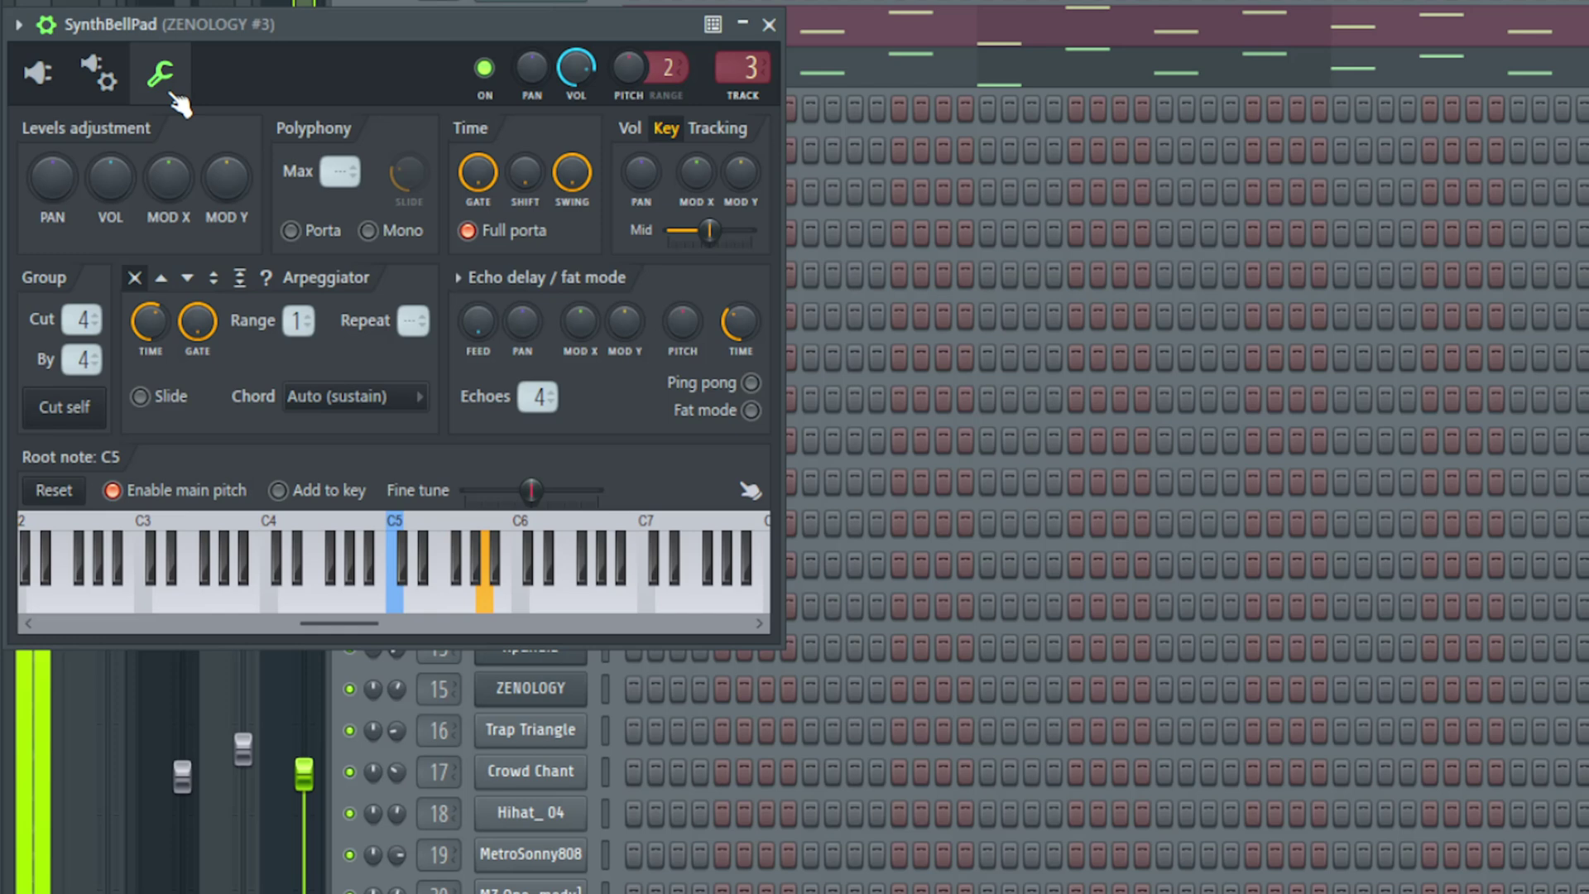
left_click(38, 73)
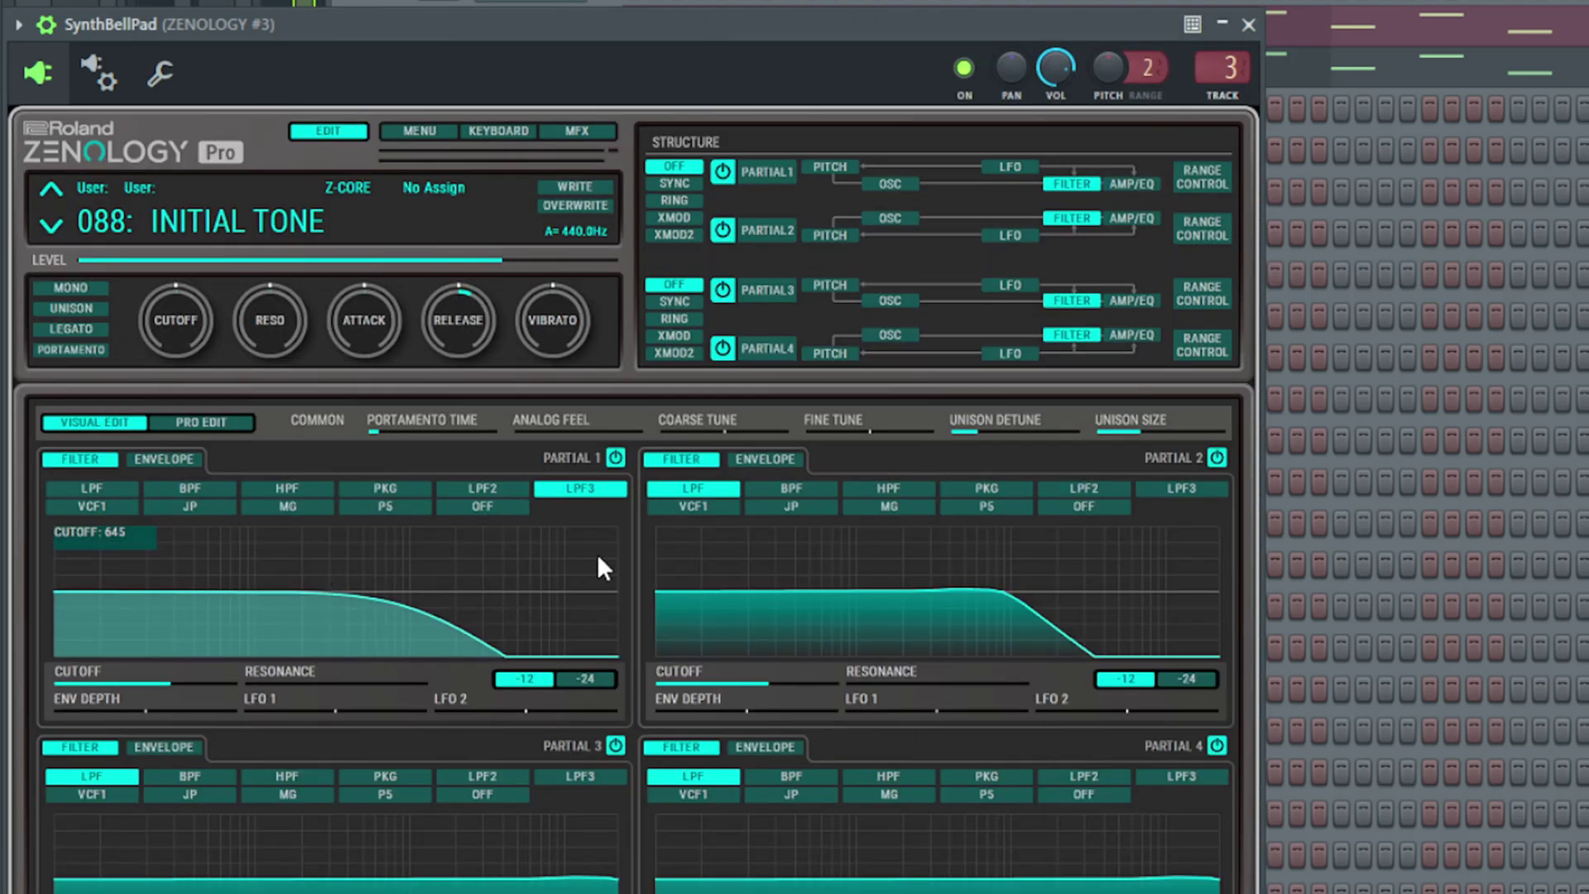
left_click(1131, 183)
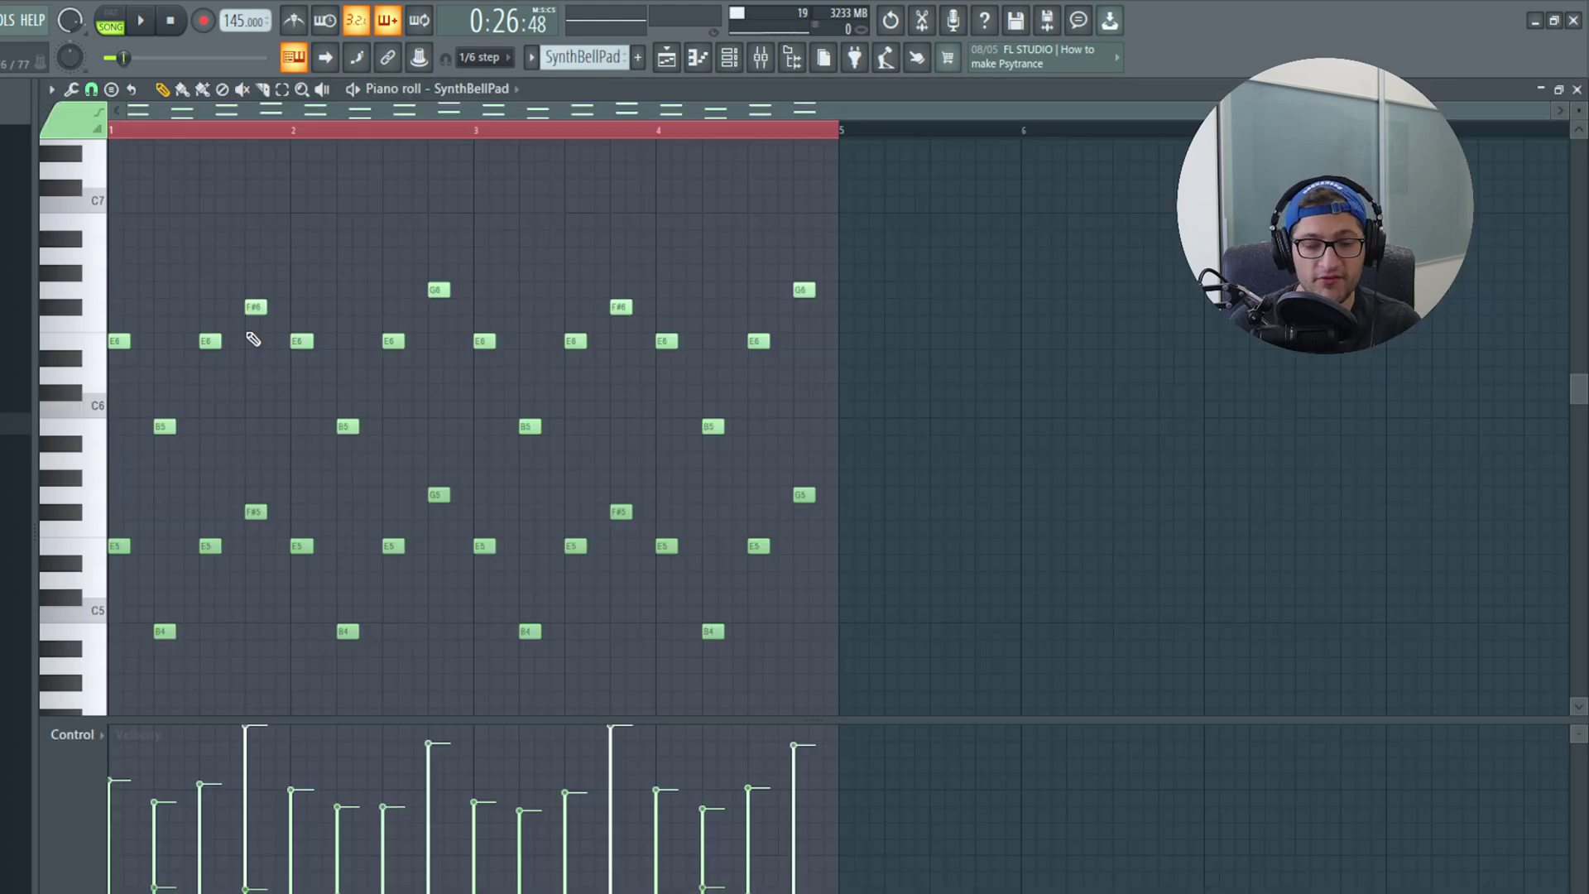
Play back the SynthBellPad melody in the piano roll to review its octave-doubled notes
left_click_drag(260, 298, 372, 376)
key("space")
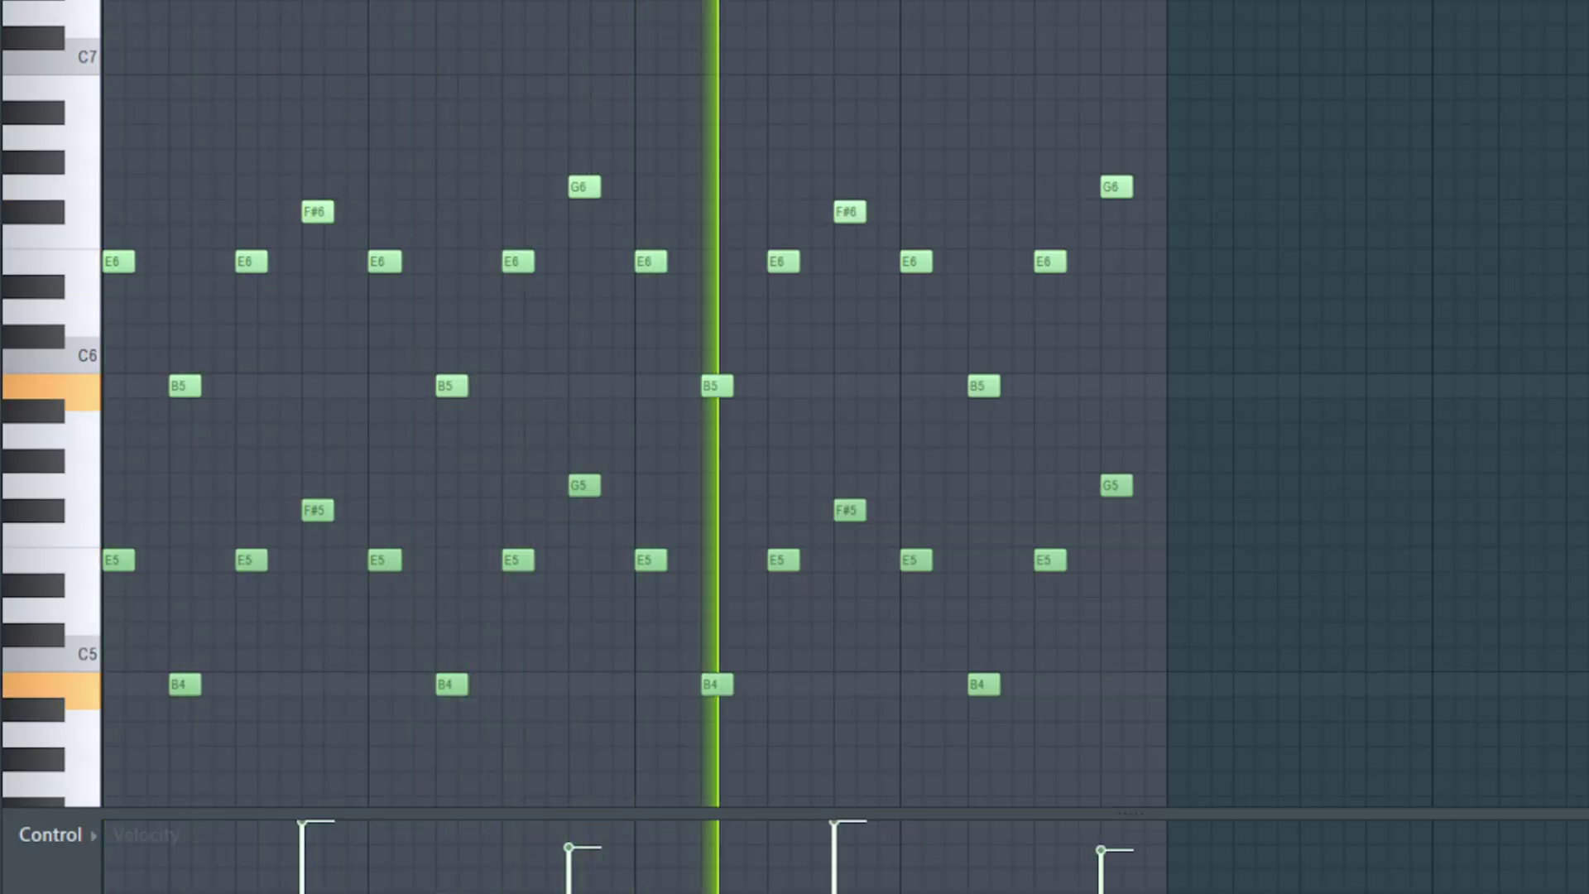
key("space")
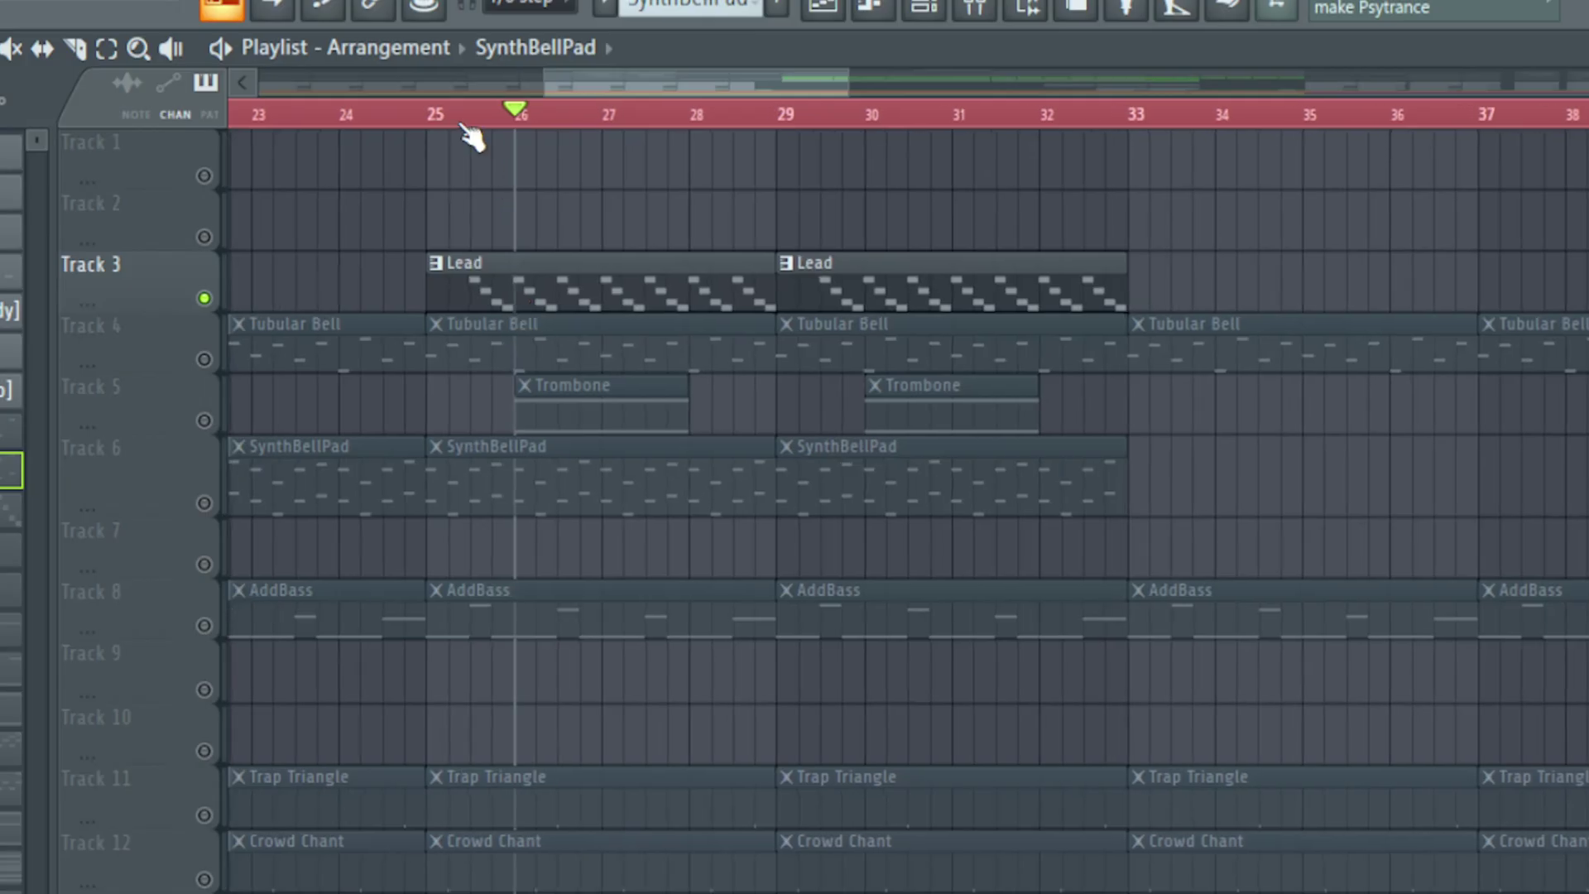
Select the Lead pattern on Track 3, check its channel, and play its descending melody in the piano roll
left_click(497, 283)
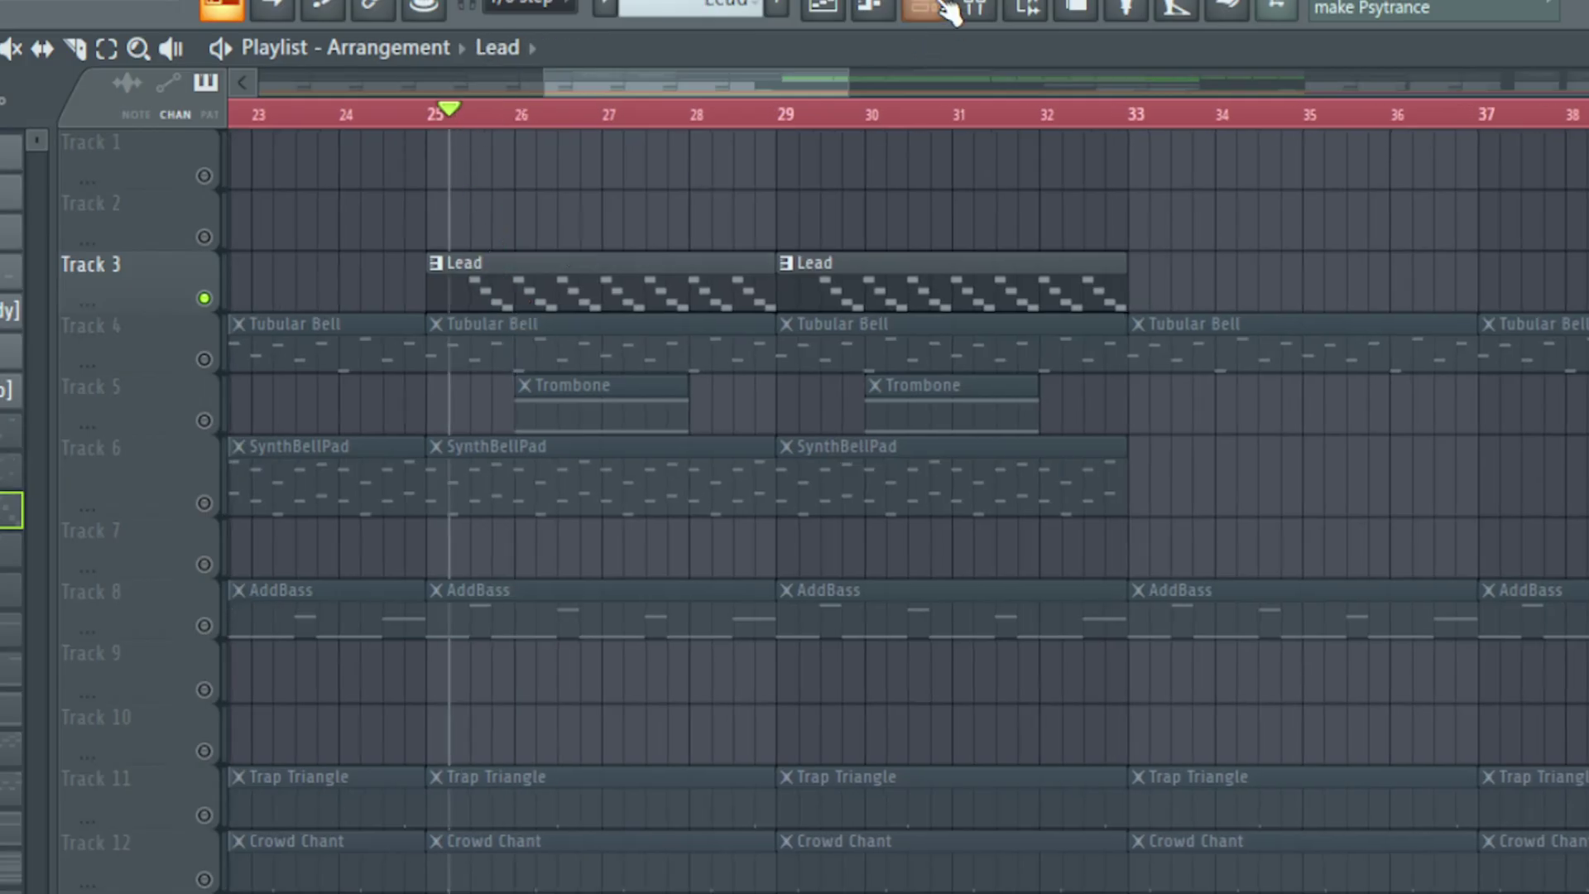
left_click(949, 12)
left_click(667, 139)
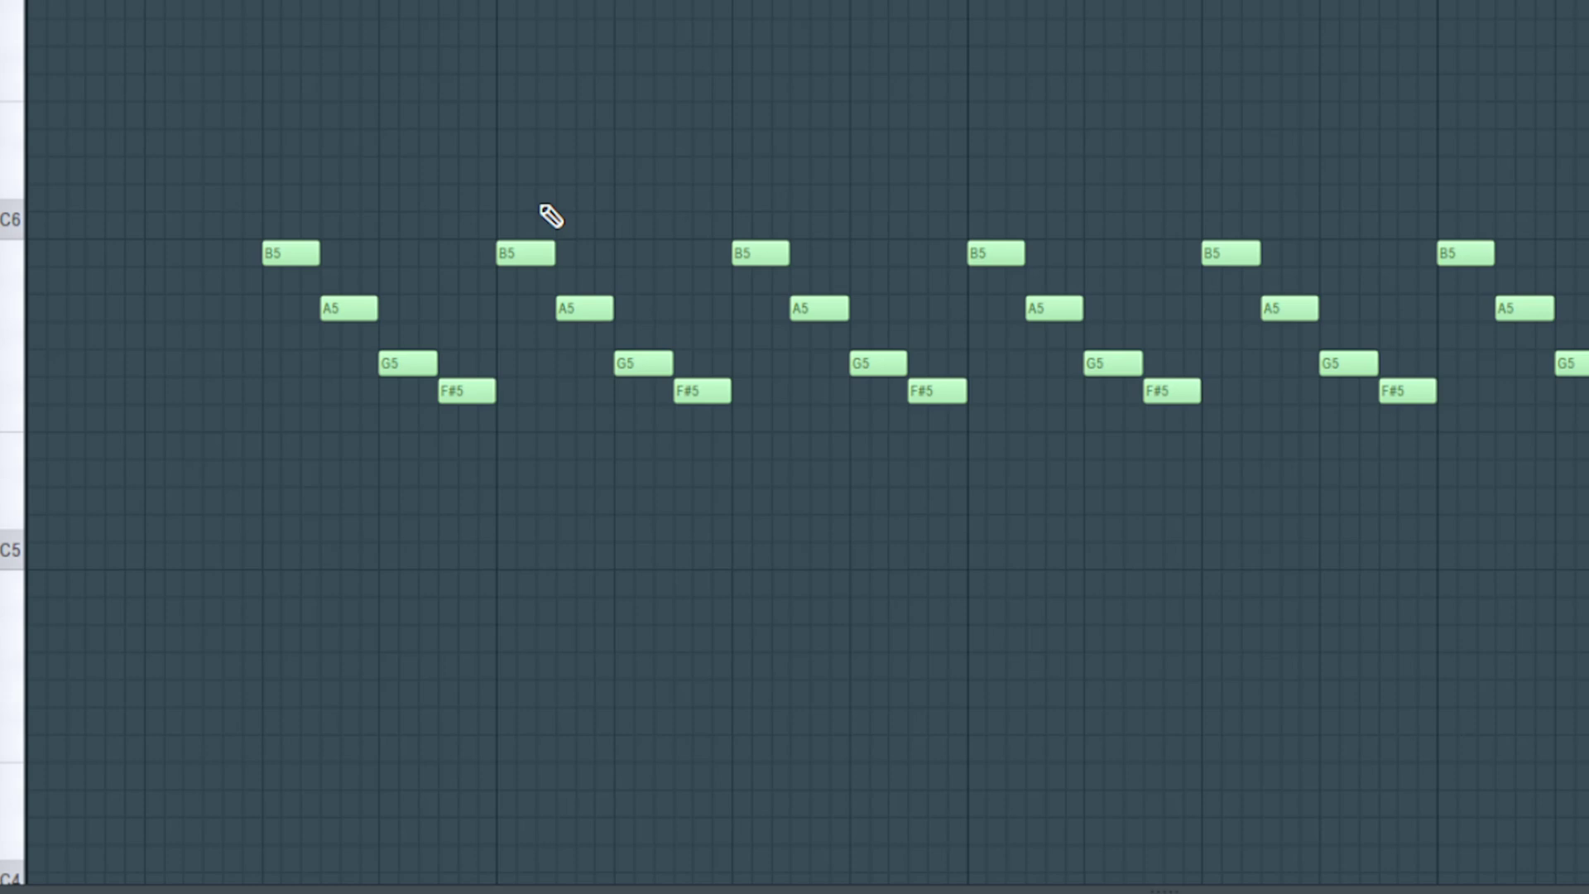
key("space")
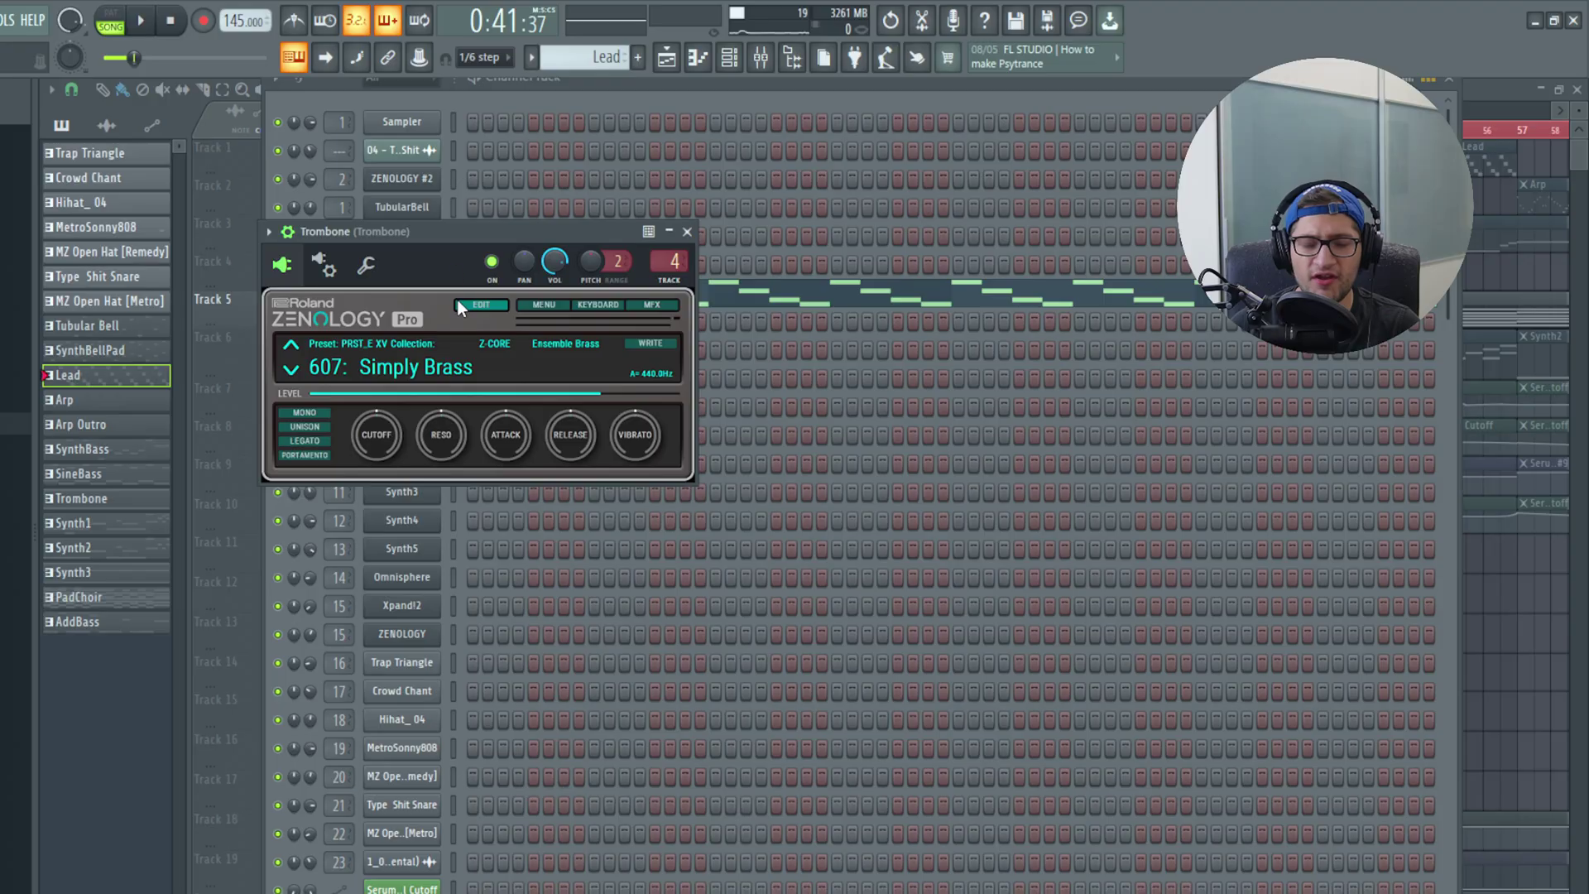
Review the Trombone's Simply Brass preset and its sustained piano roll notes, and open the mixer
left_click_drag(457, 229, 570, 260)
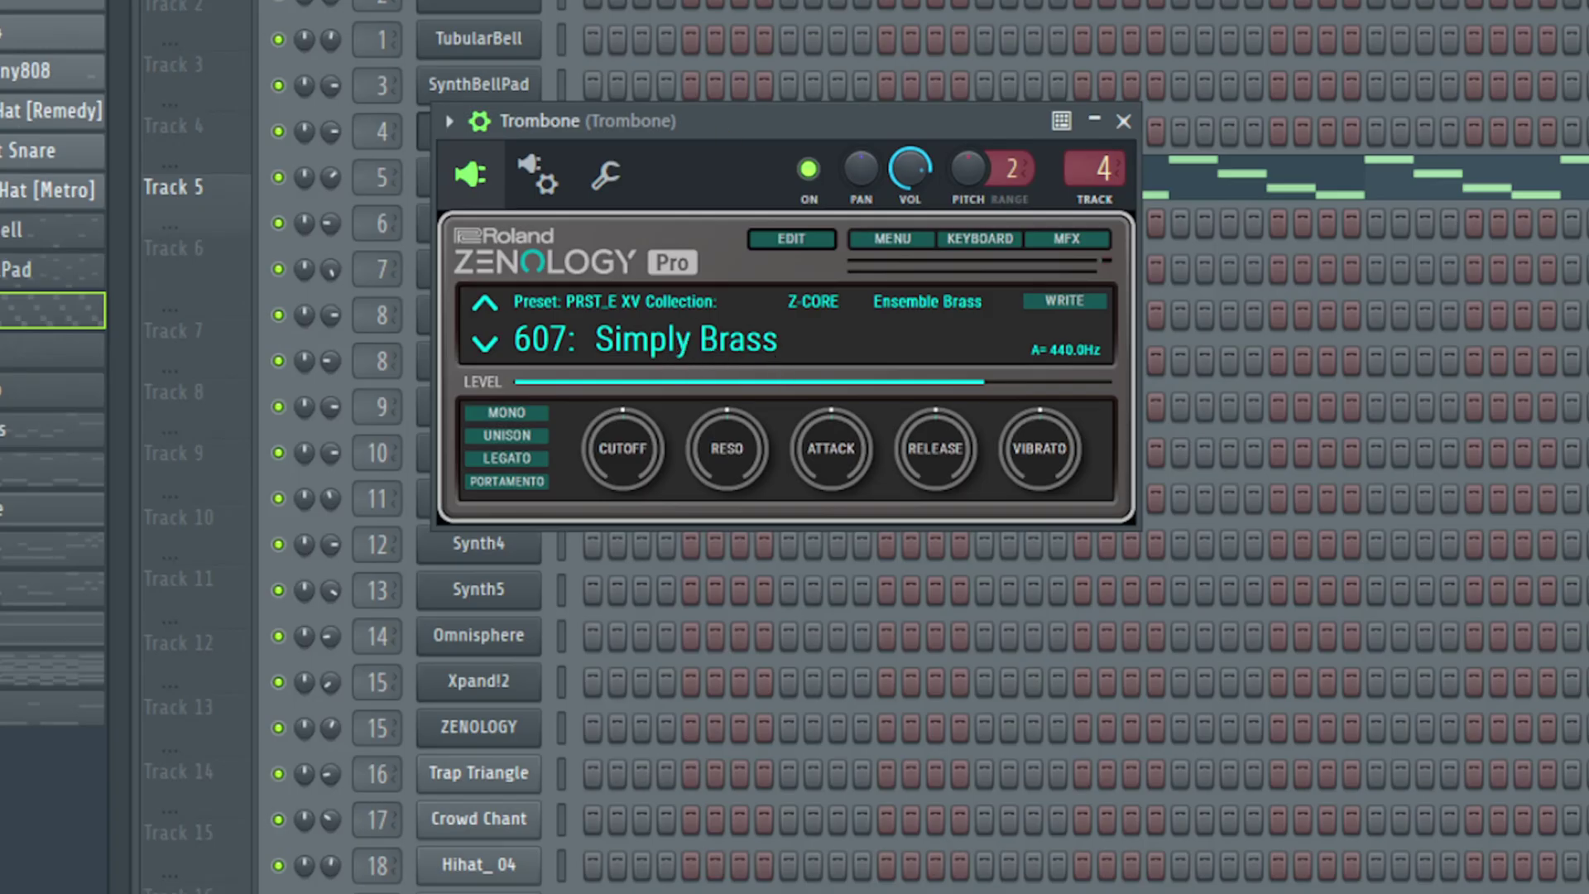
double_click(784, 188)
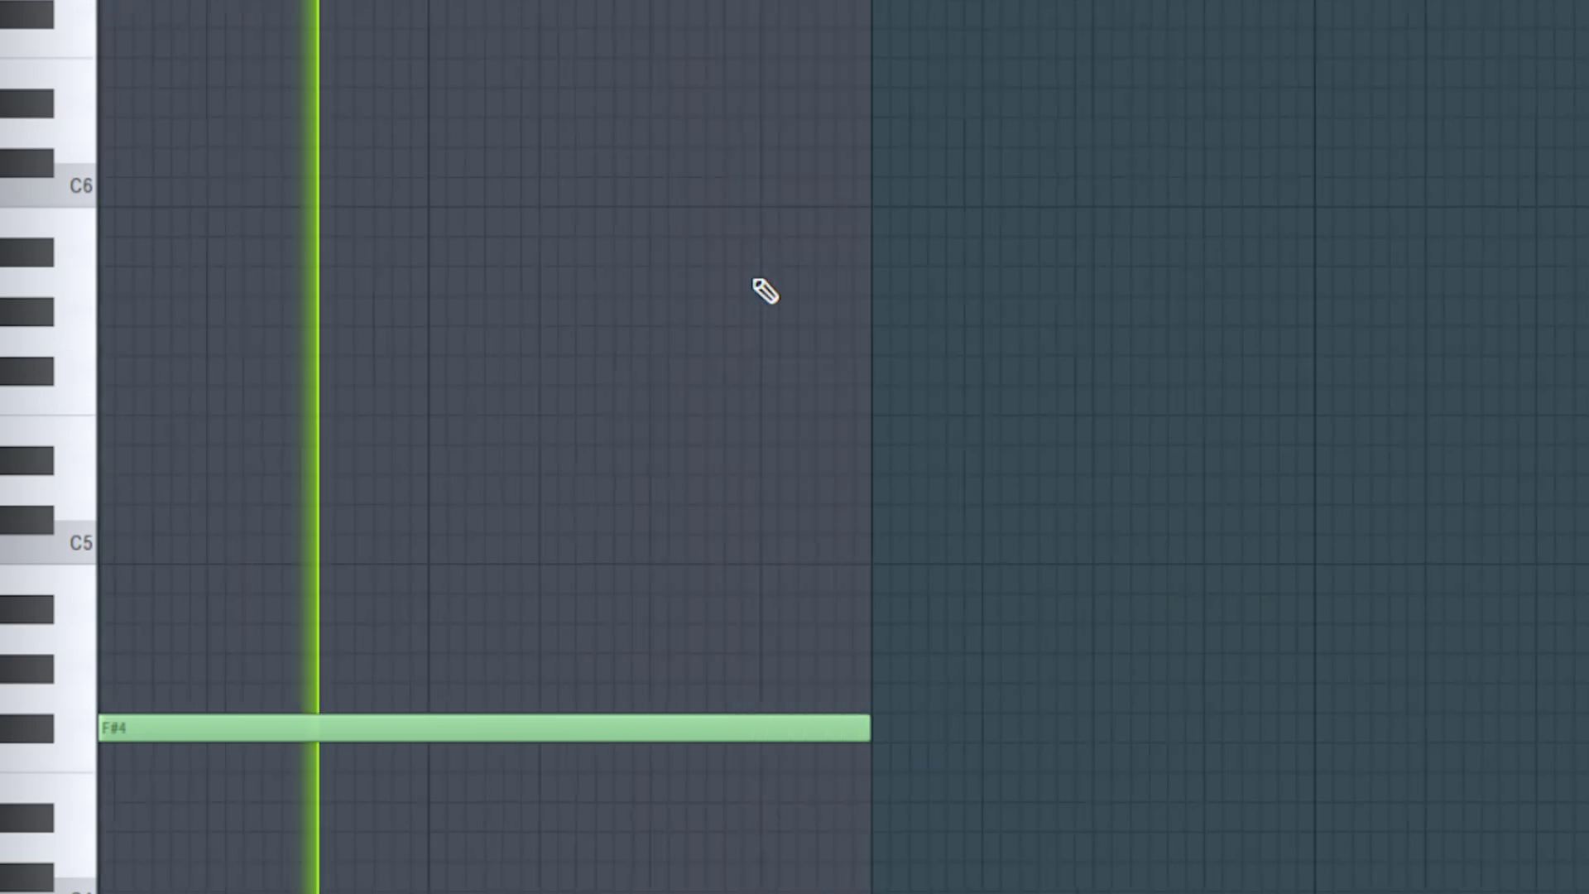
scroll(766, 286, "down", 3)
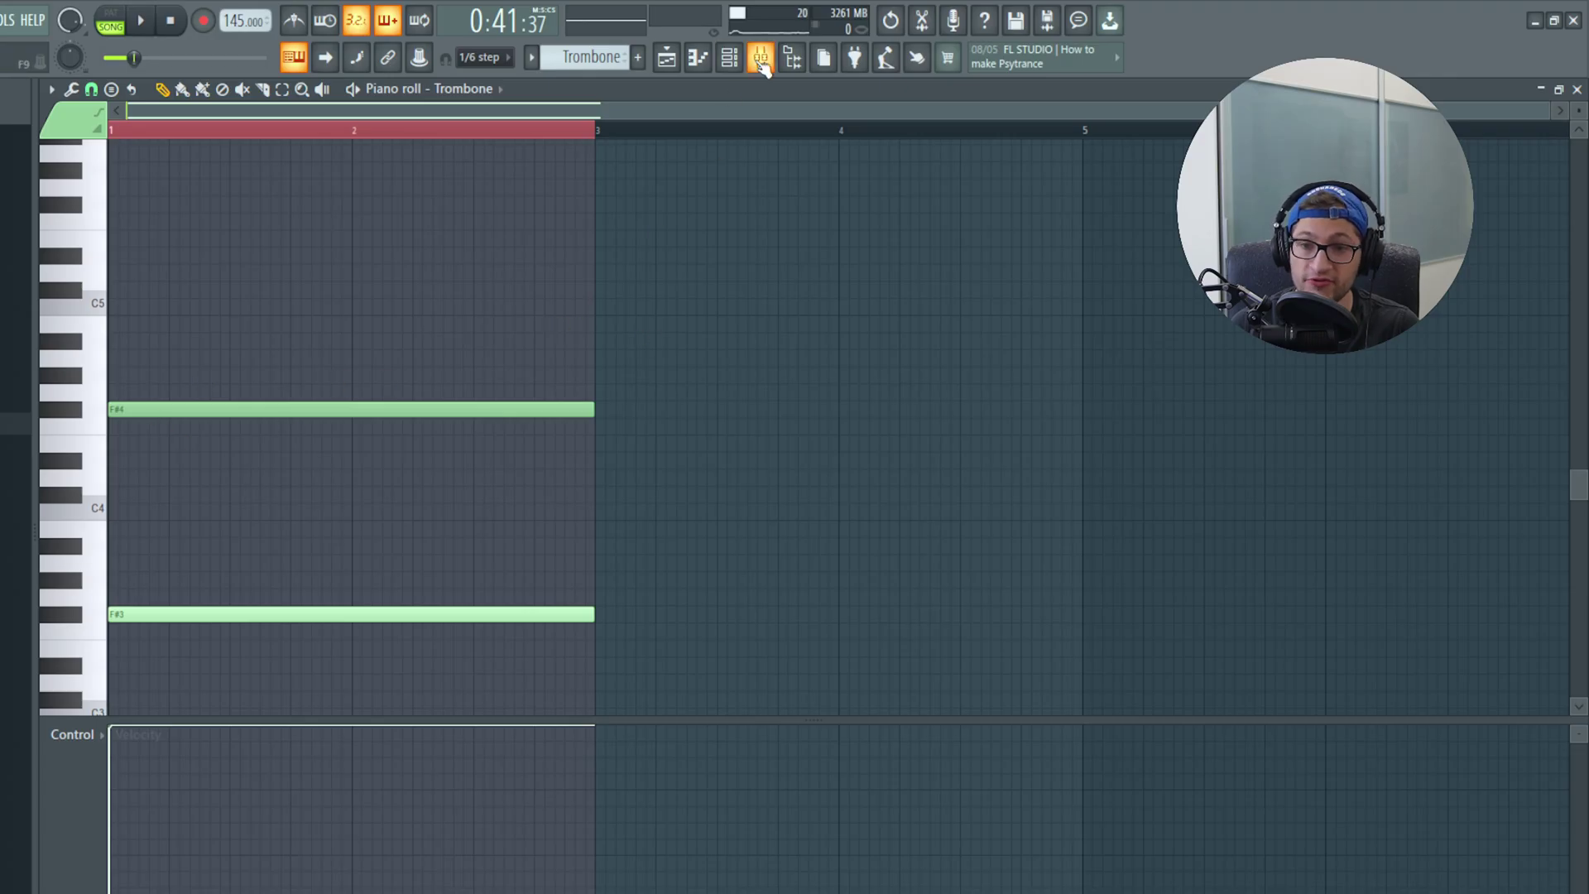
left_click(760, 60)
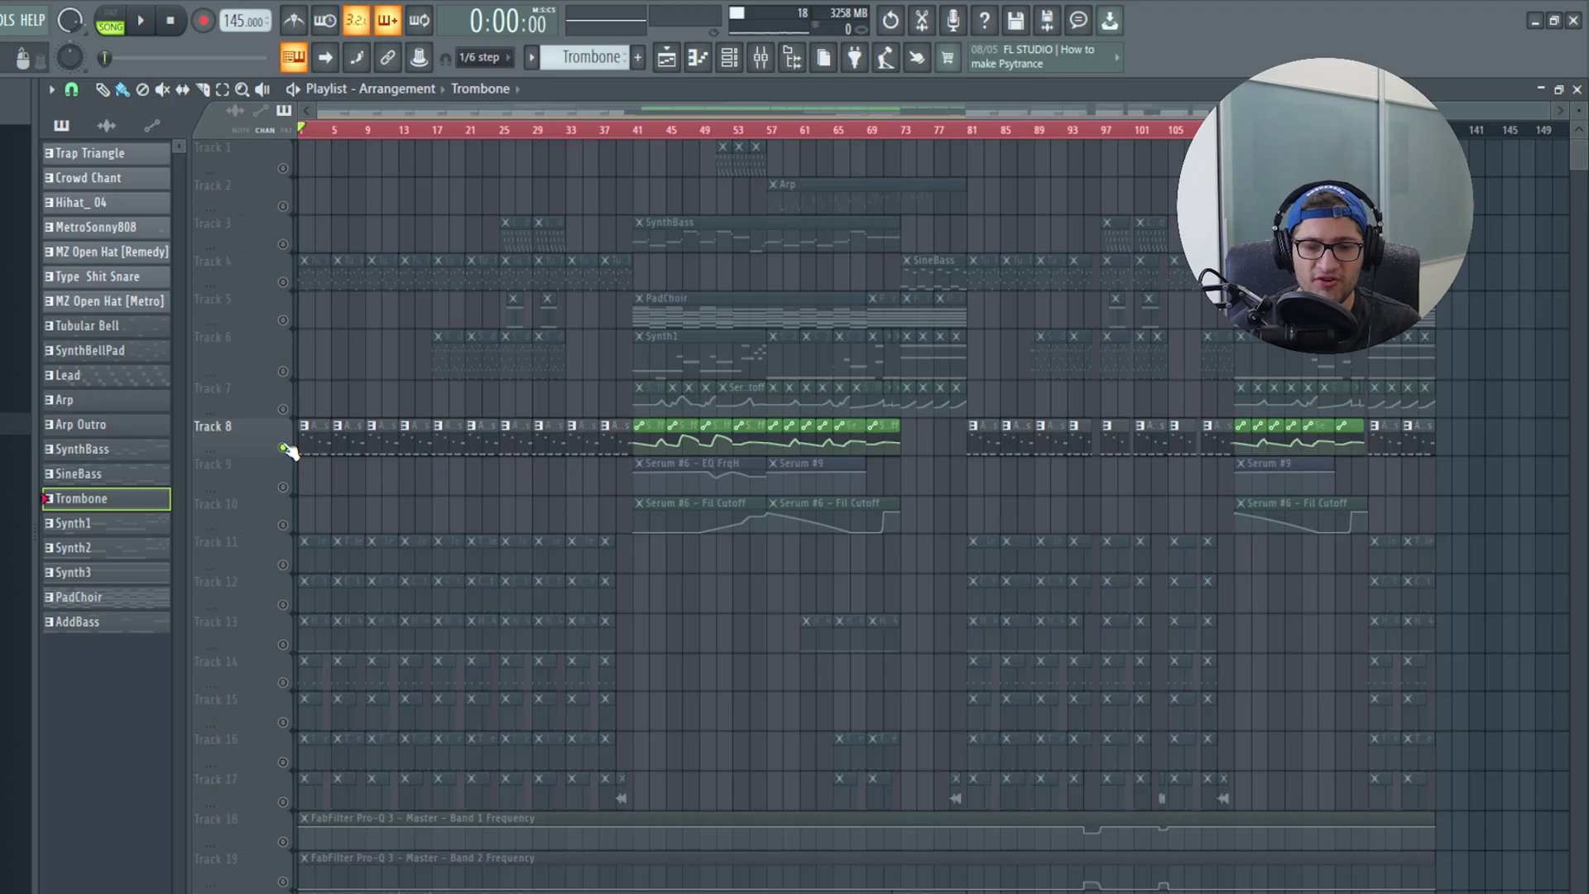
Examine the AddBass pattern's Sinebass #2 notes in the piano roll and return to the playlist
scroll(247, 444, "up", 5)
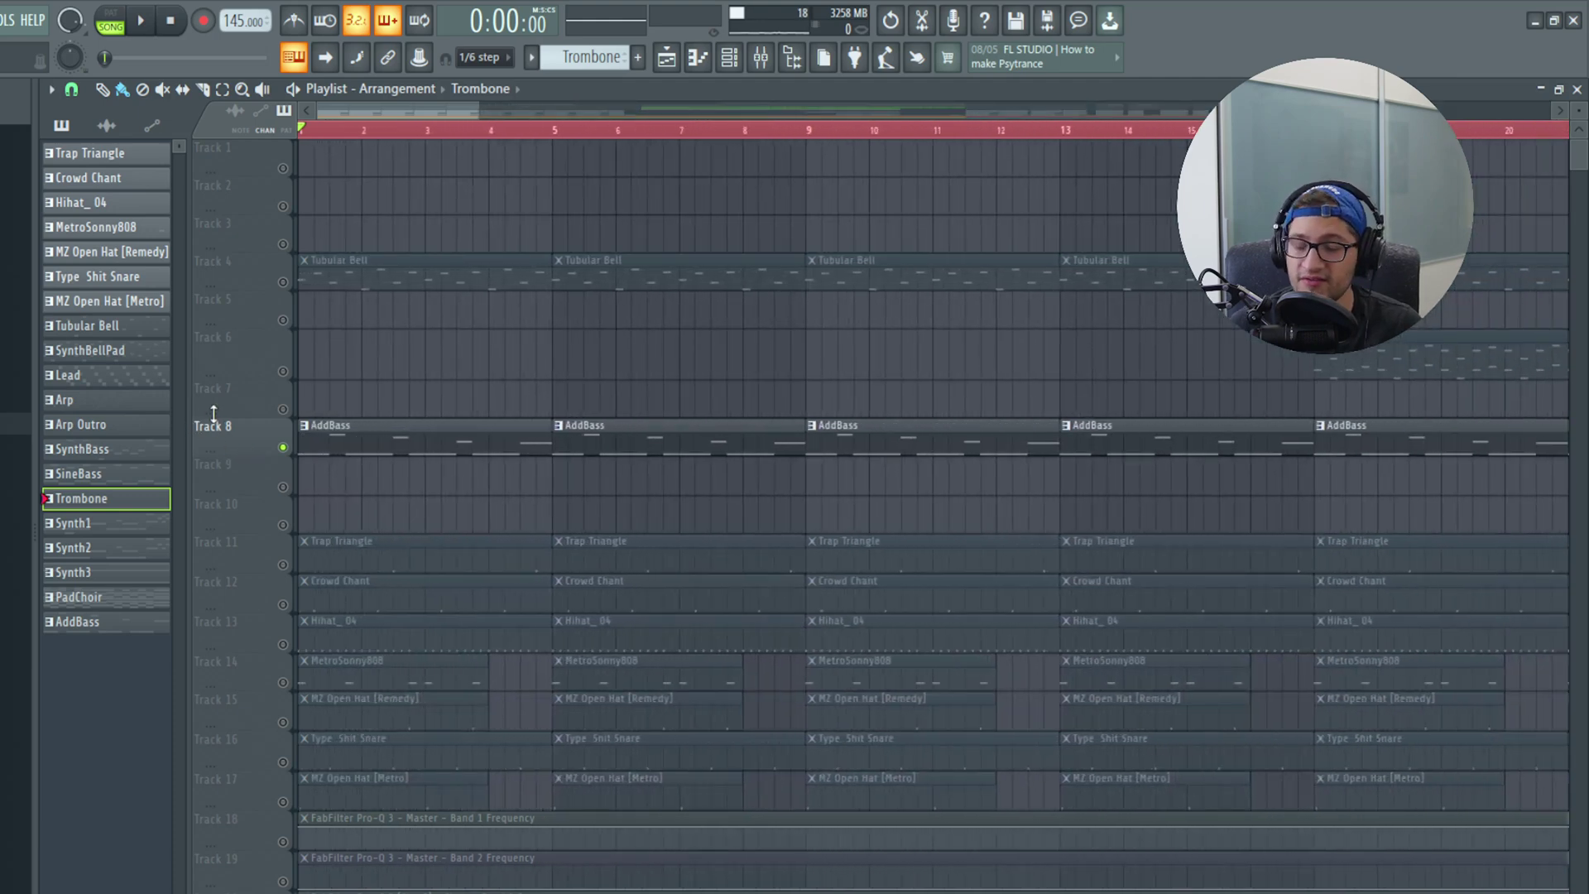
double_click(379, 435)
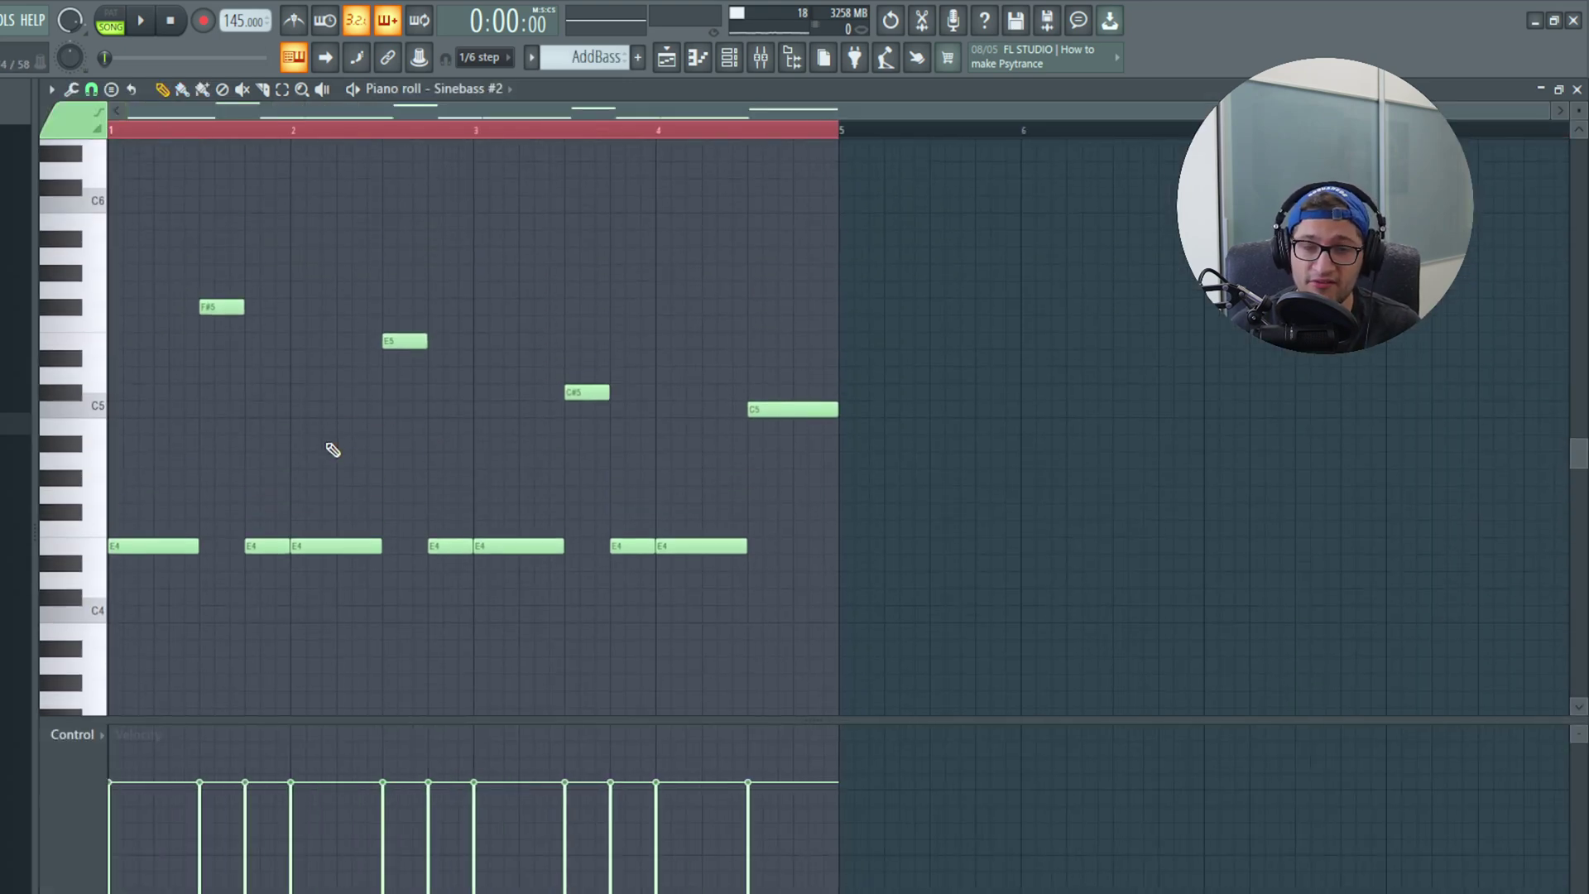
left_click(666, 57)
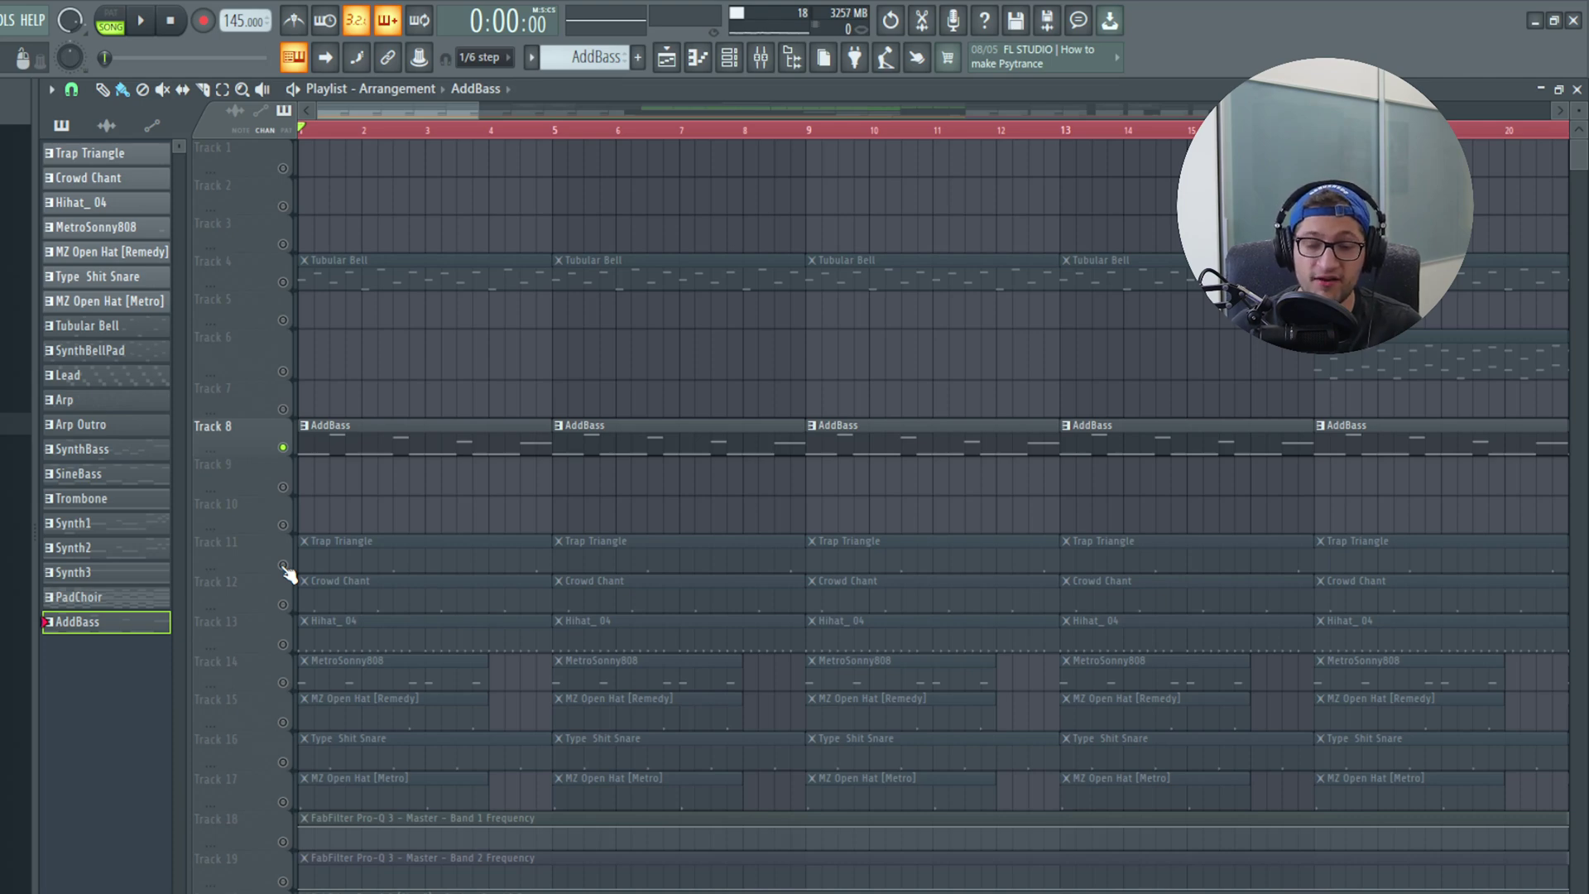
Check the bass channel in the channel rack, and play back the AddBass pattern in the piano roll
key("F6")
left_click(419, 411)
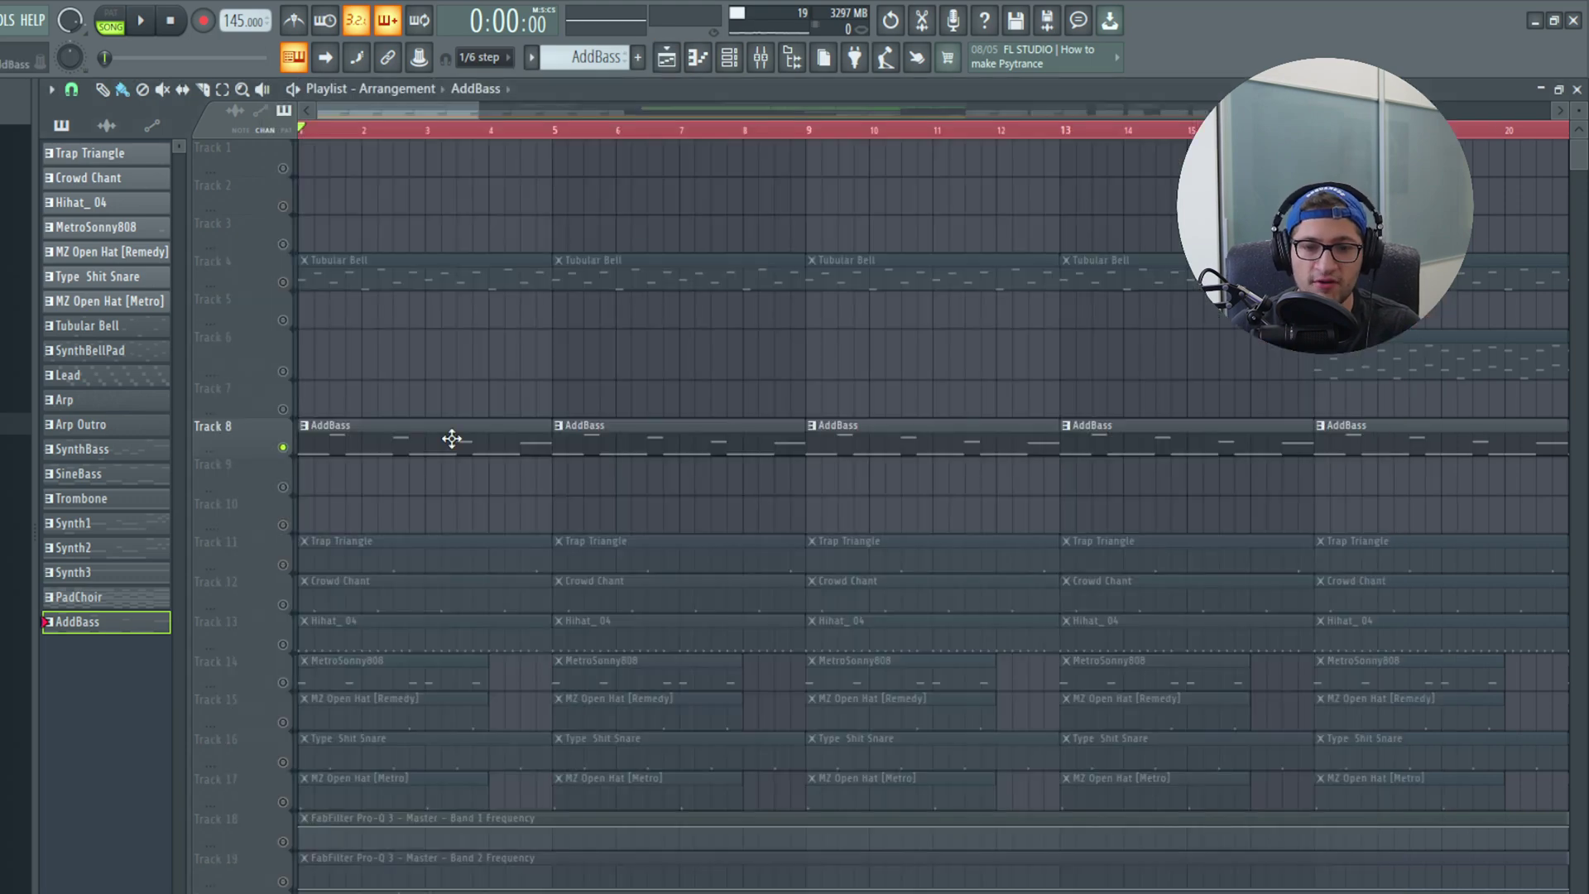
double_click(450, 437)
key("space")
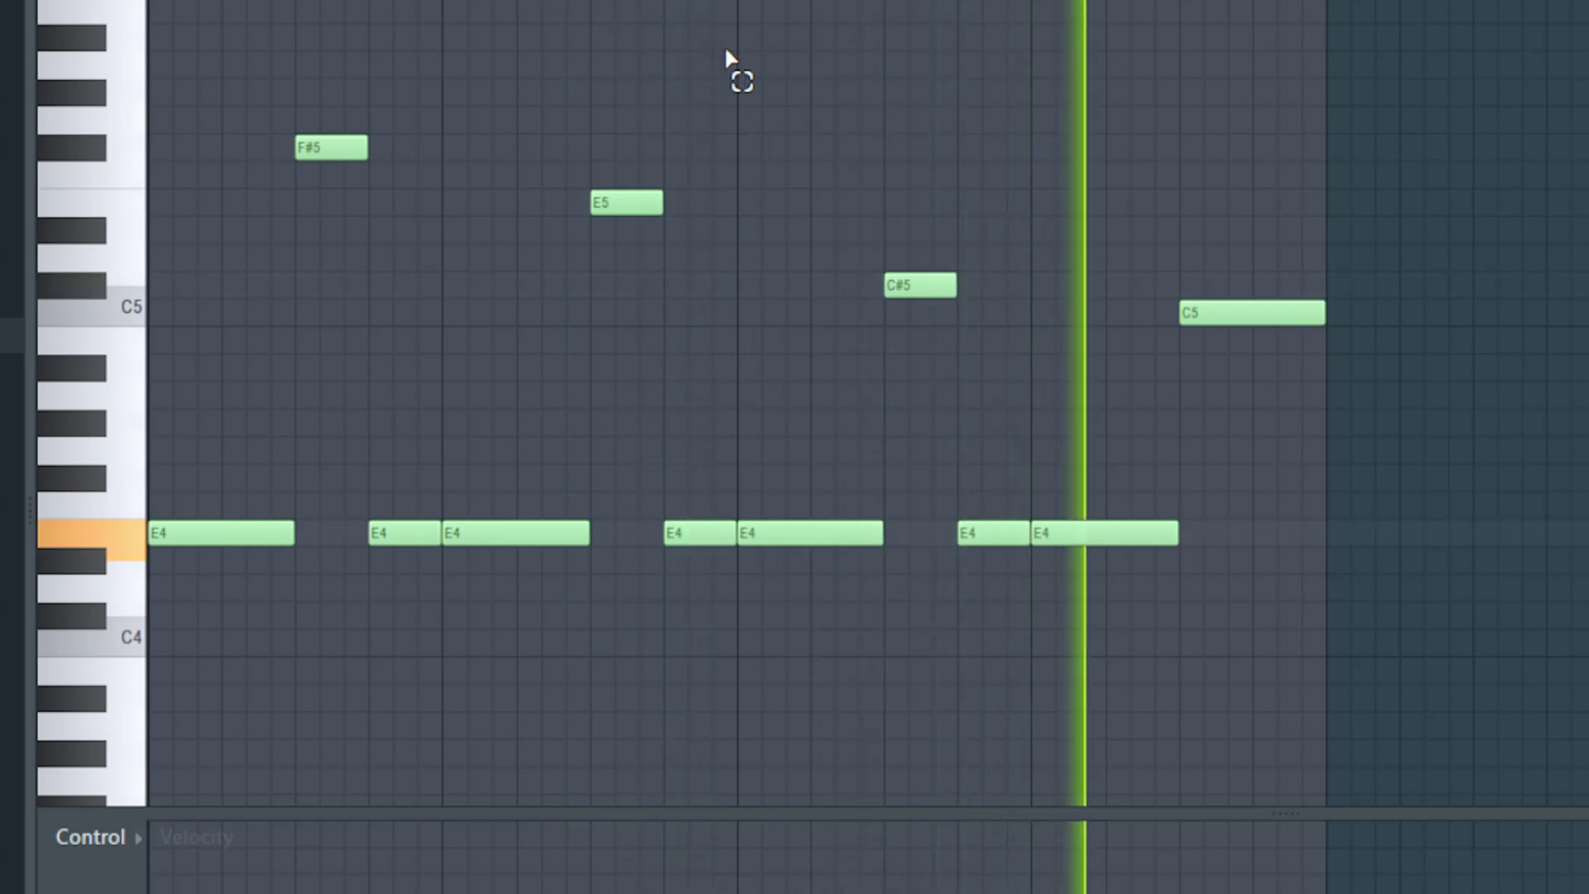
Stop playback, raise the AddBass pattern's C#5 note to D5, and return to the playlist
key("space")
left_click_drag(549, 282, 635, 462)
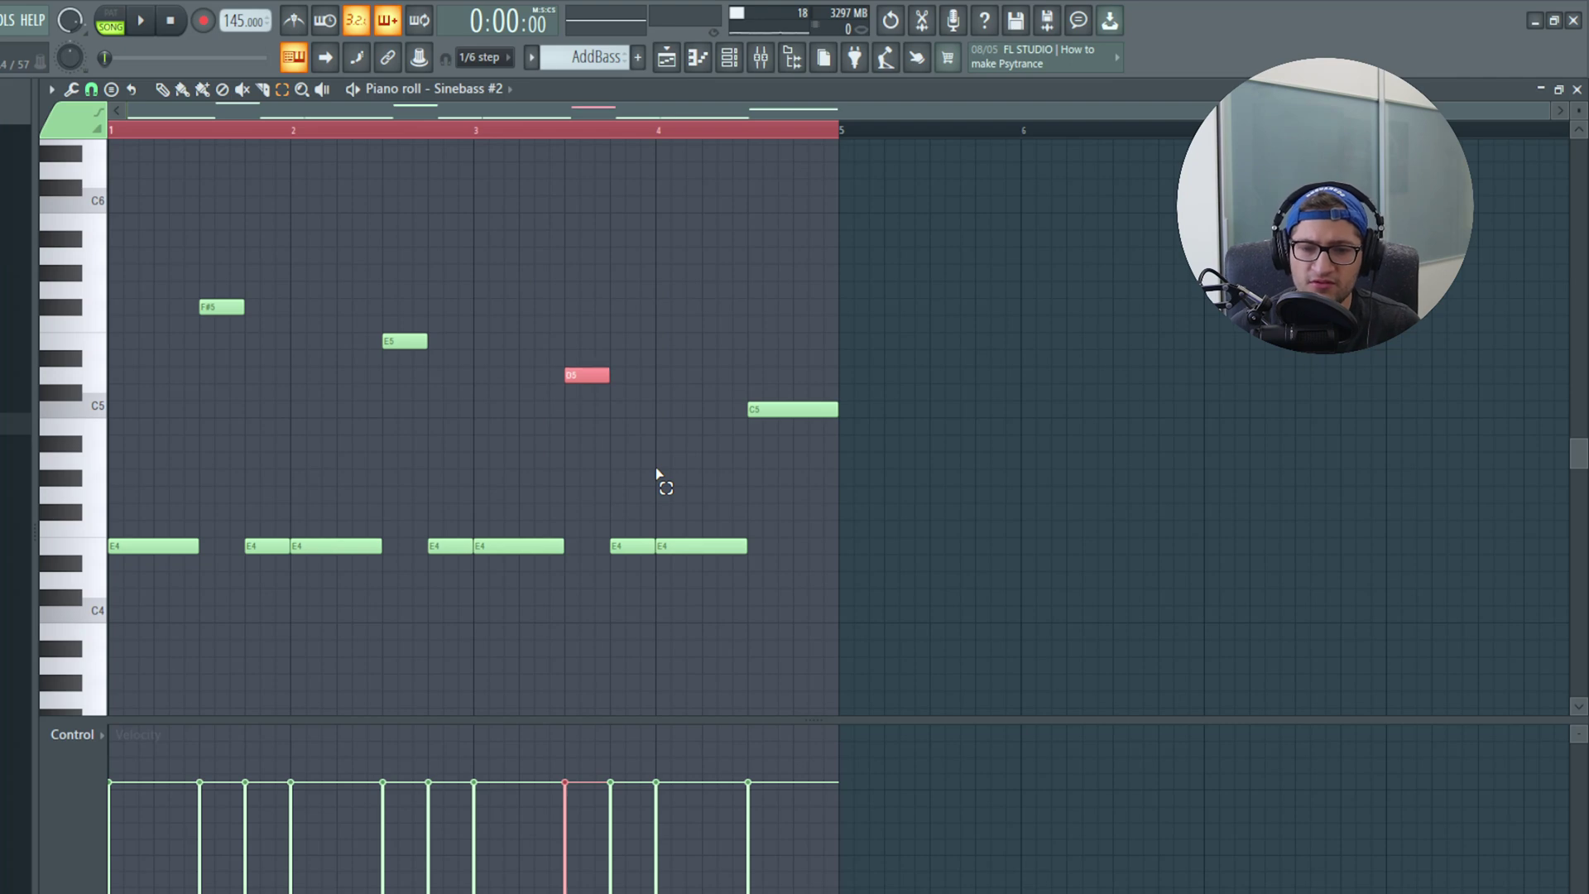
key("shift+Up")
key("shift+Up")
key("F5")
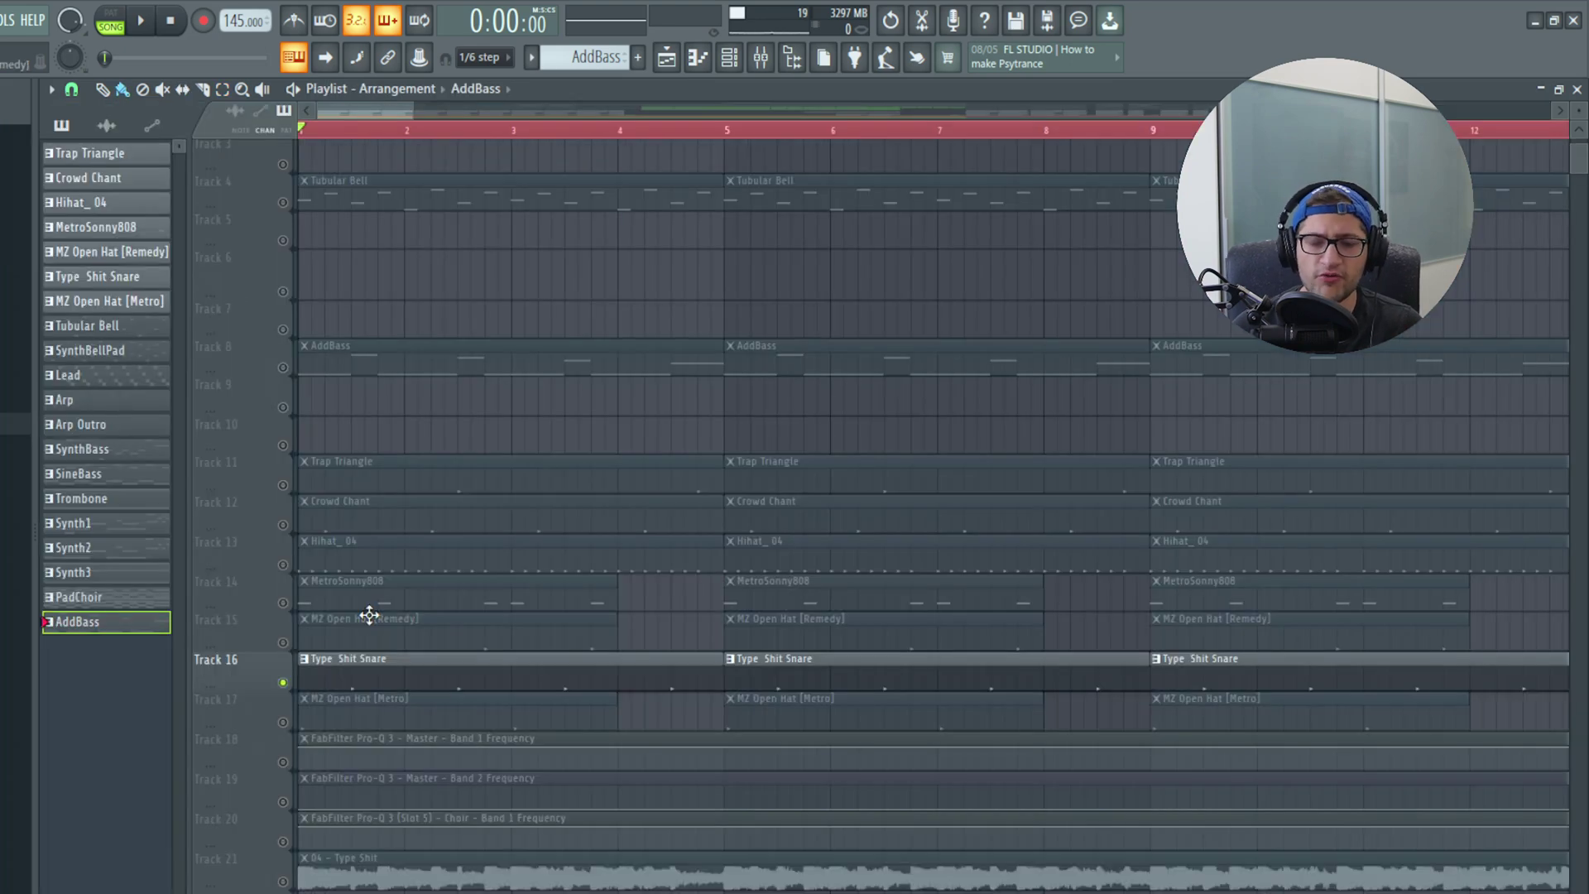
Audition the Type Shit Snare and Hihat_04 tracks, each soloed in the playlist
key("space")
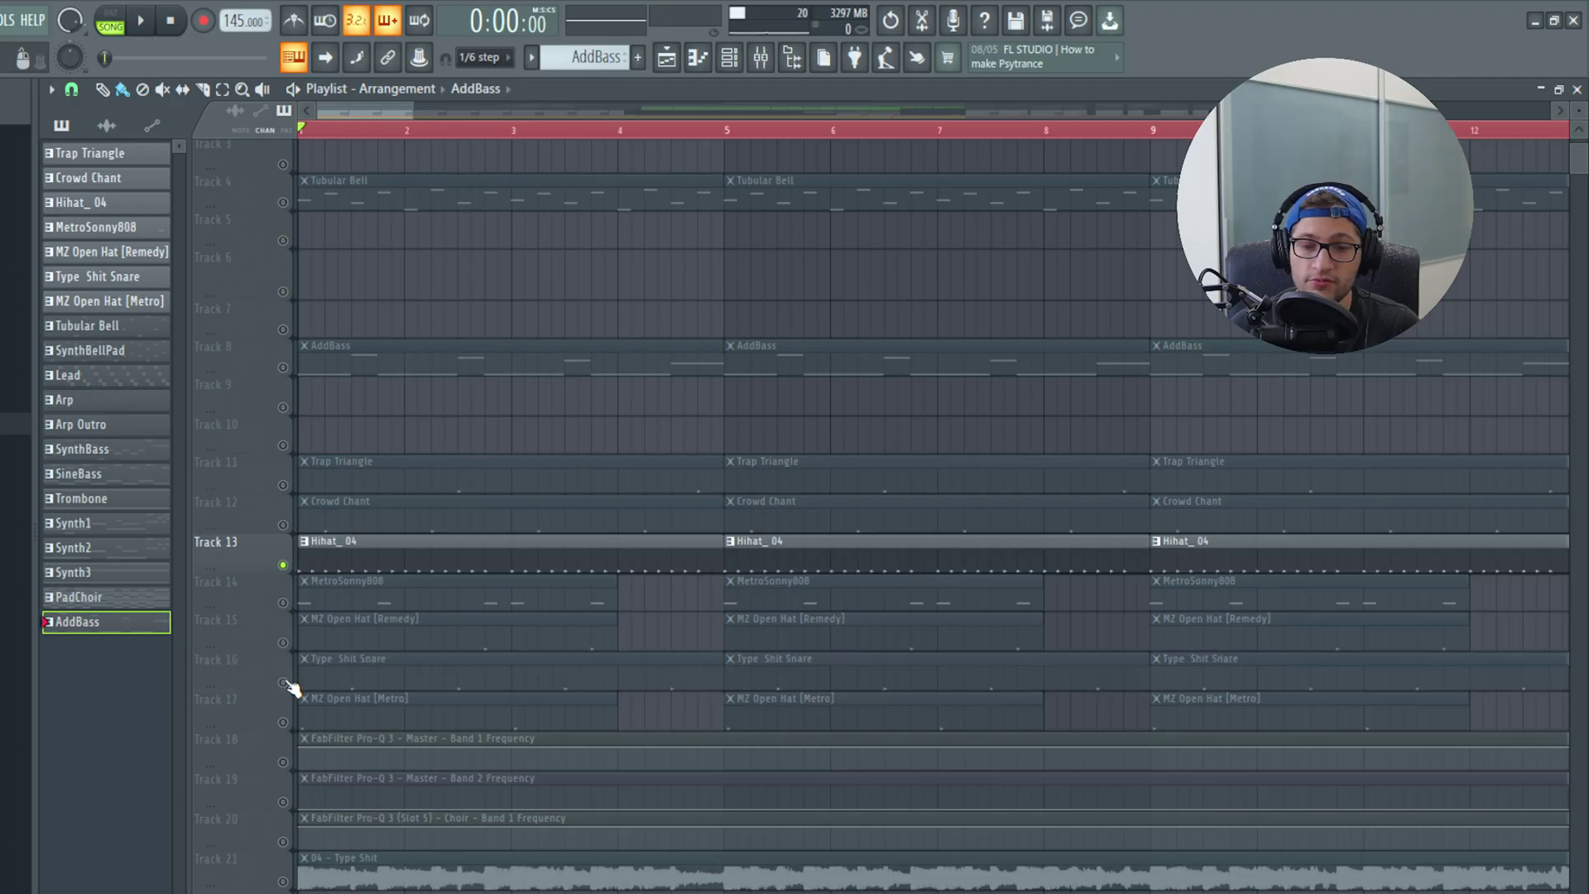
key("space")
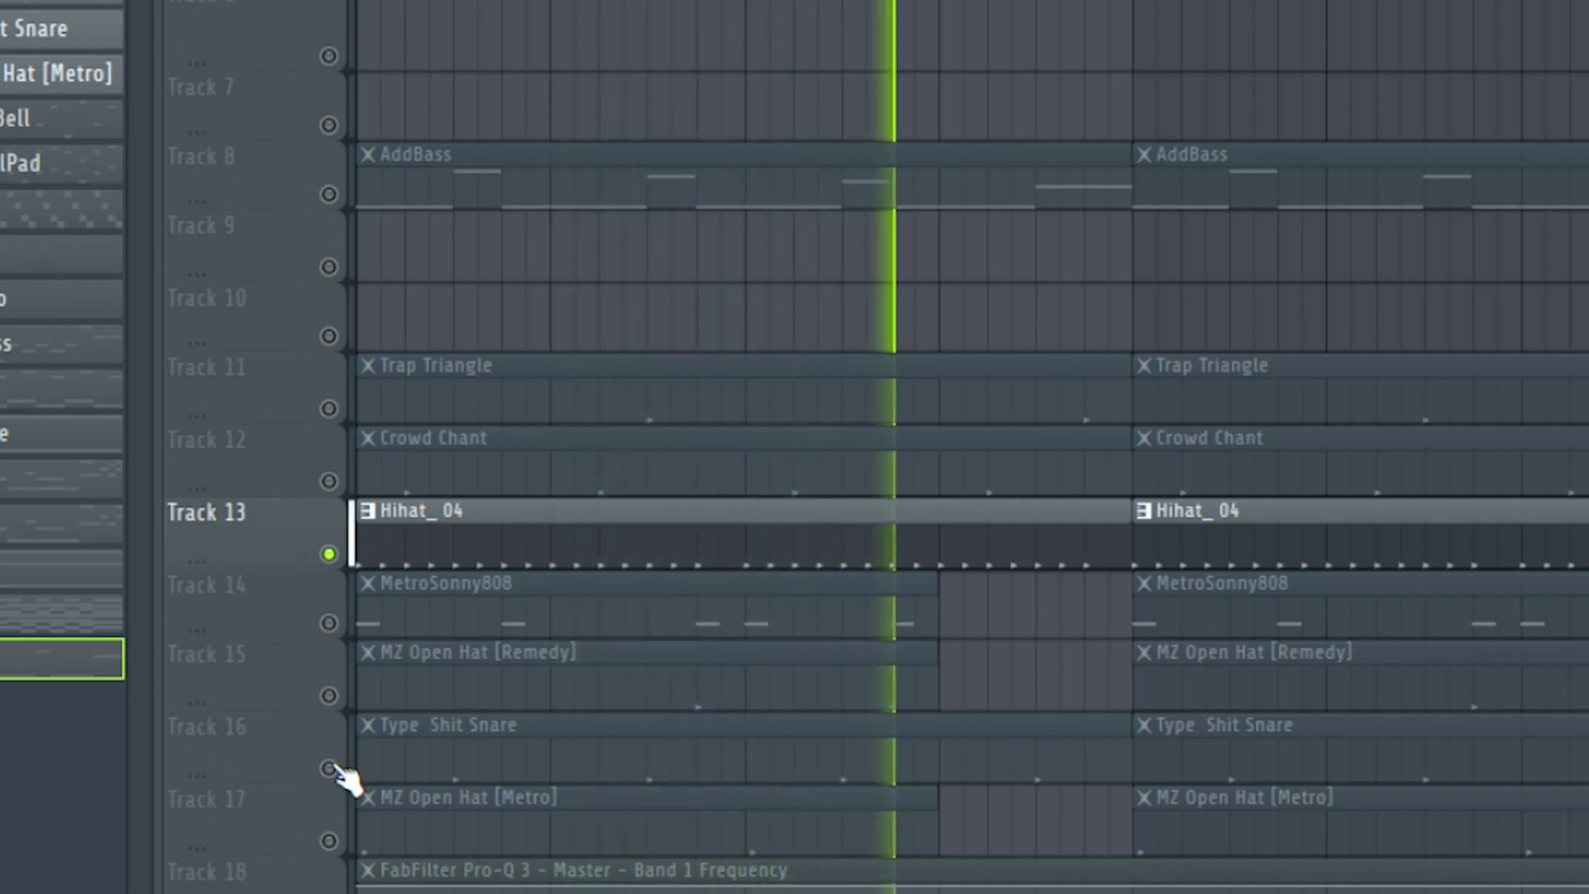
key("space")
Solo and audition the MZ Open Hat [Metro] and MZ Open Hat [Remedy] tracks
left_click(329, 840)
key("space")
left_click(329, 695)
key("space")
Audition the Crowd Chant and Trap Triangle tracks, each soloed
key("space")
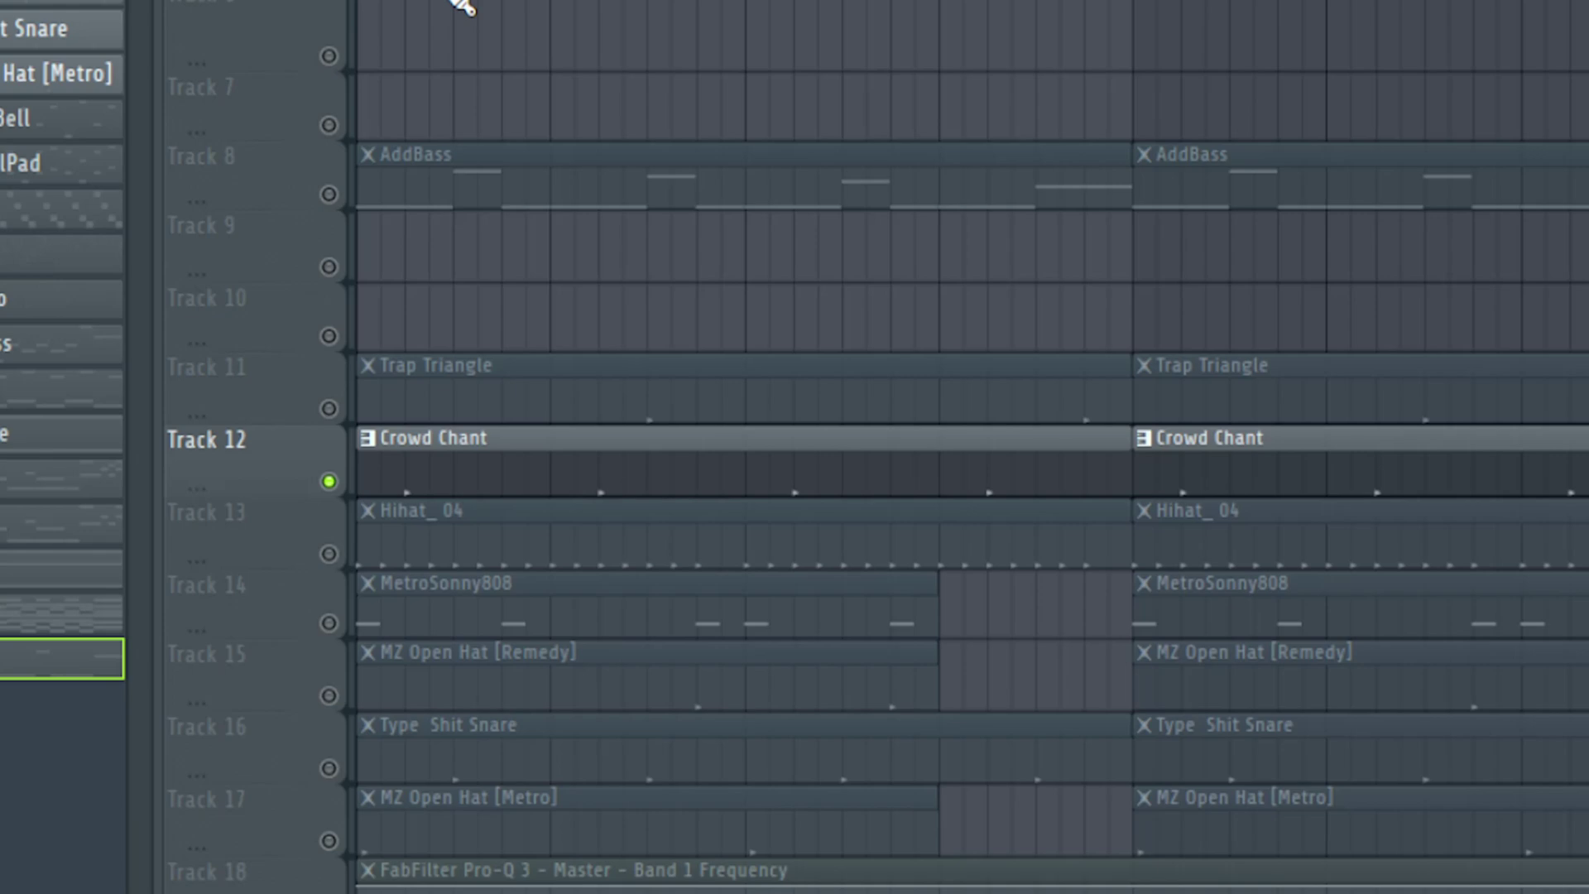
key("space")
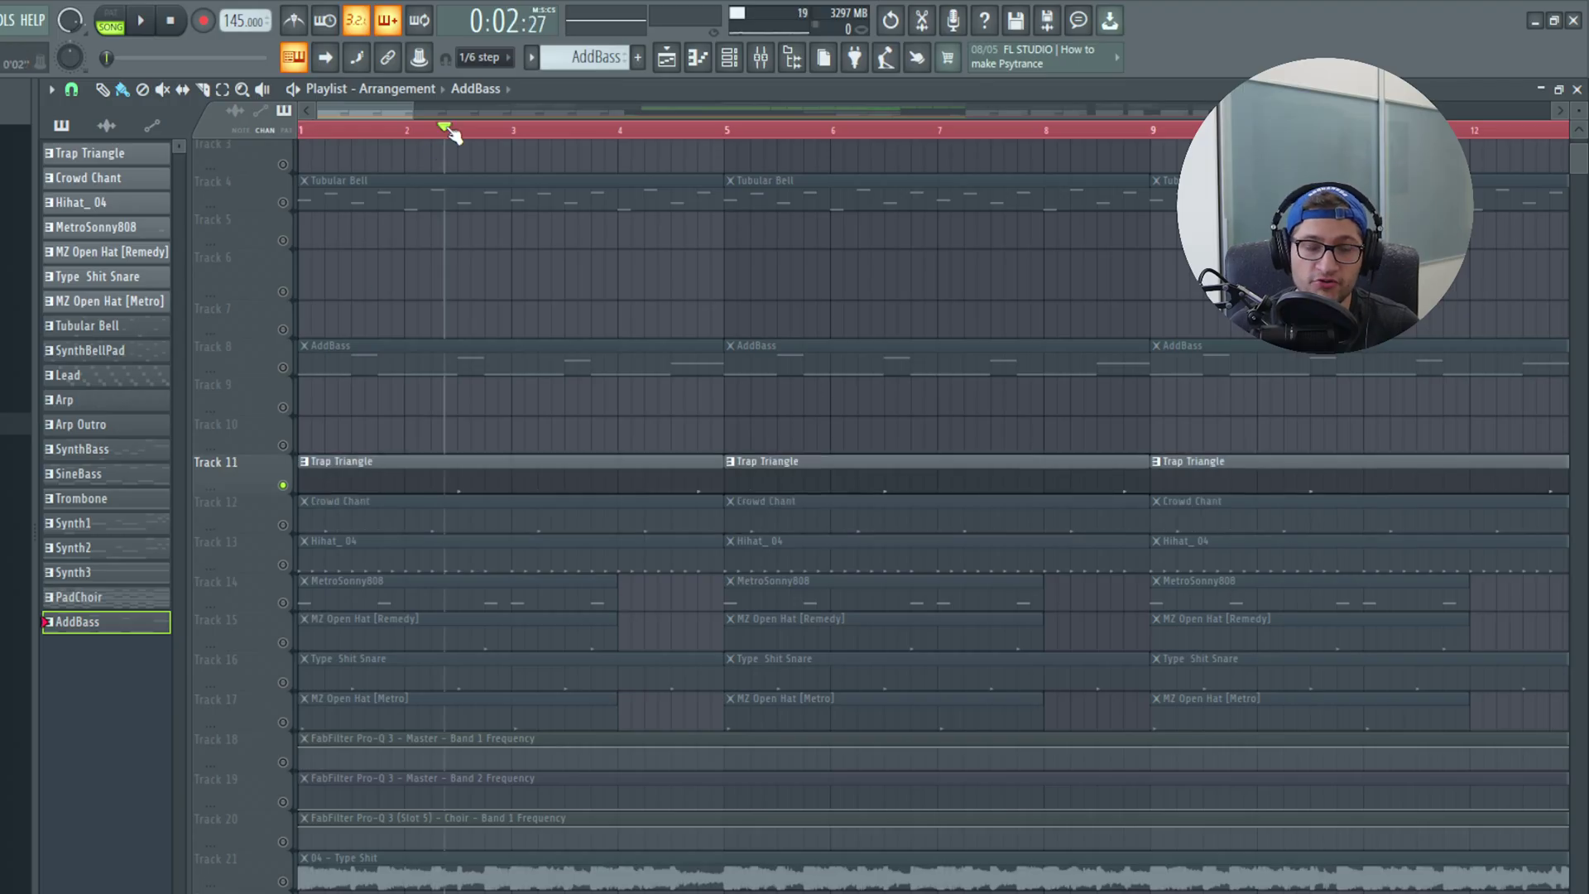
key("space")
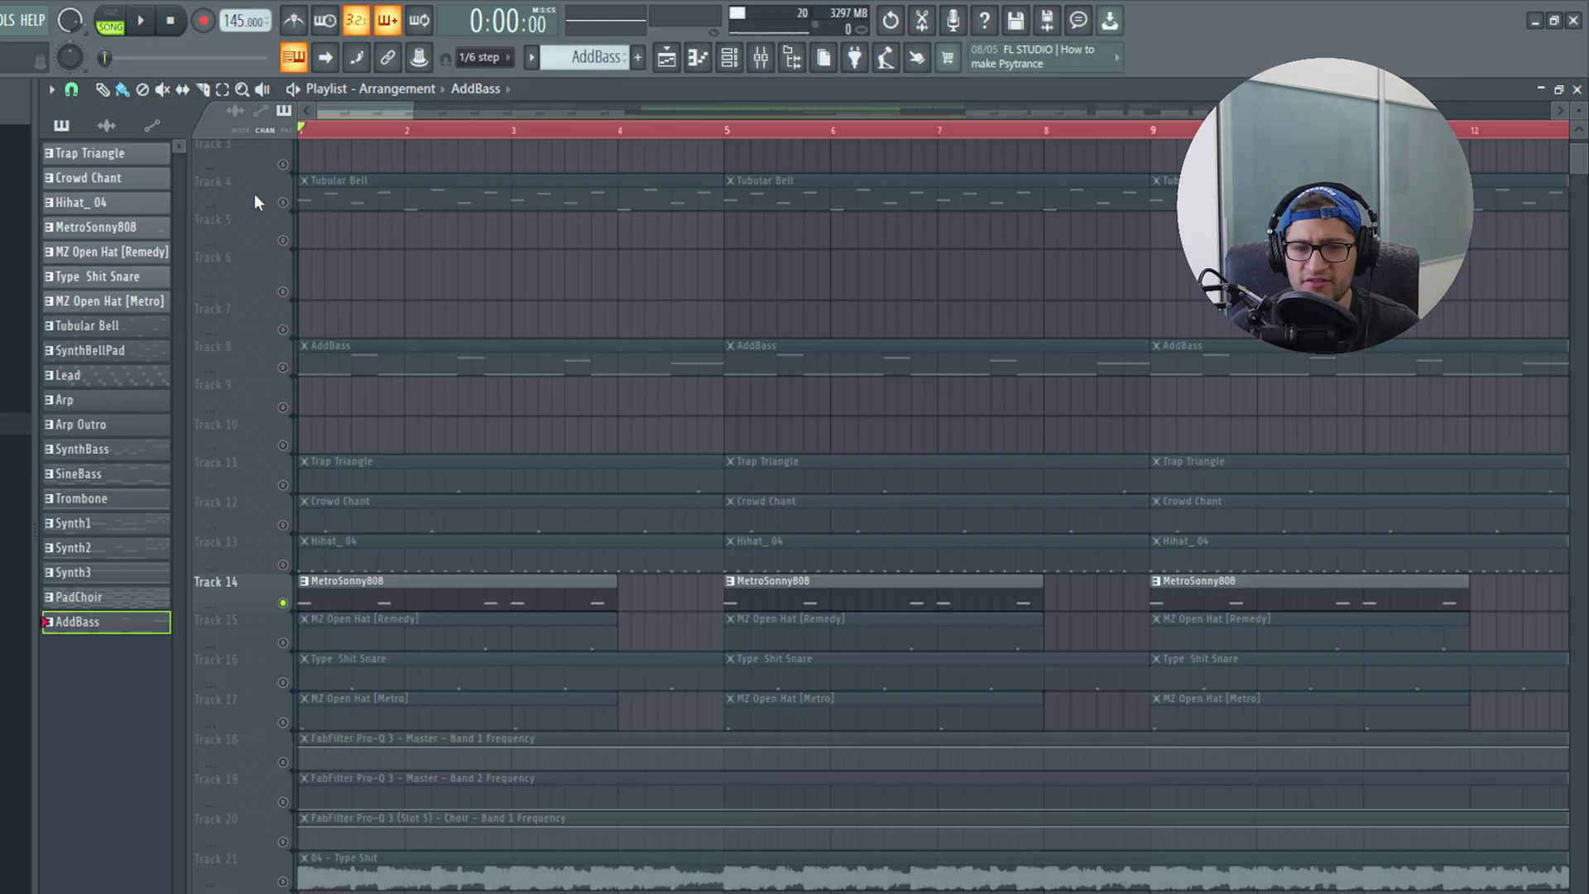
Play back the soloed MetroSonny808 pattern's notes in the piano roll and return to the playlist
double_click(383, 601)
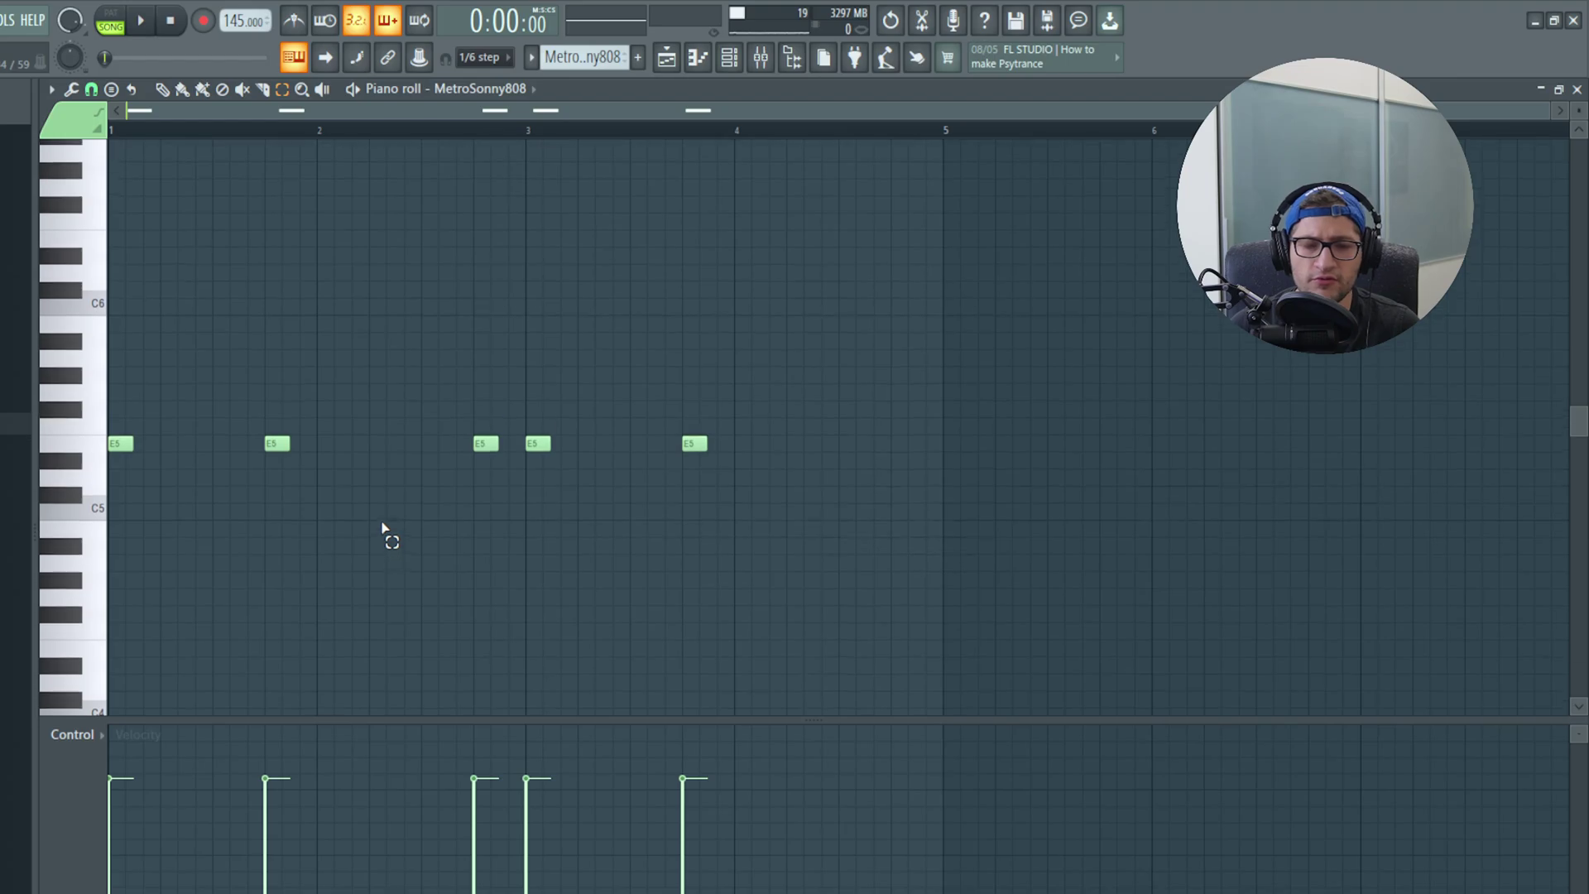
key("space")
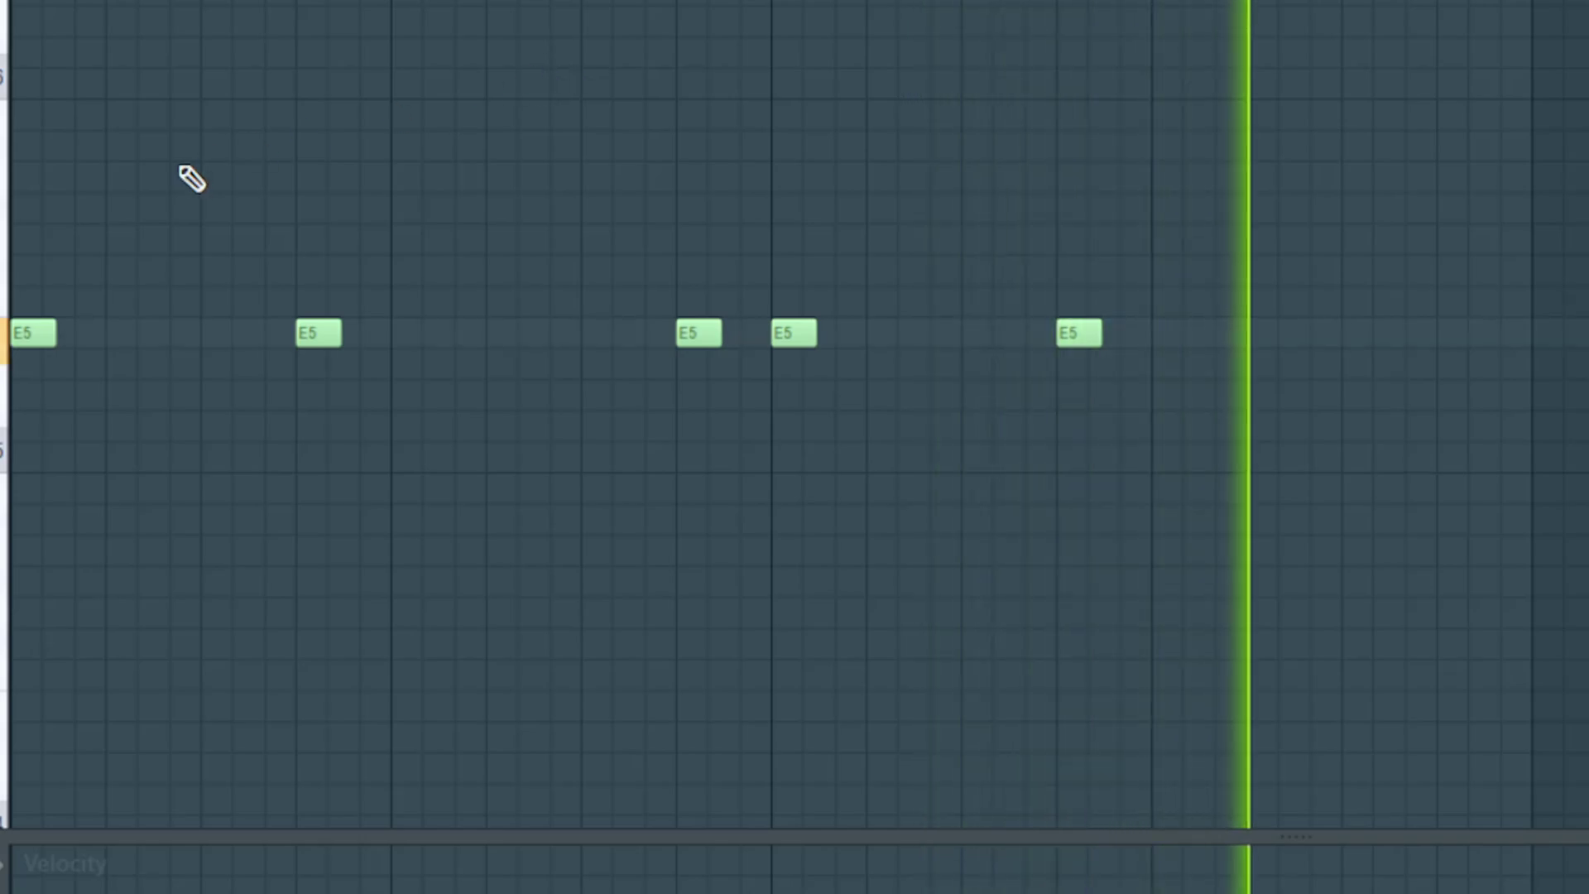
key("space")
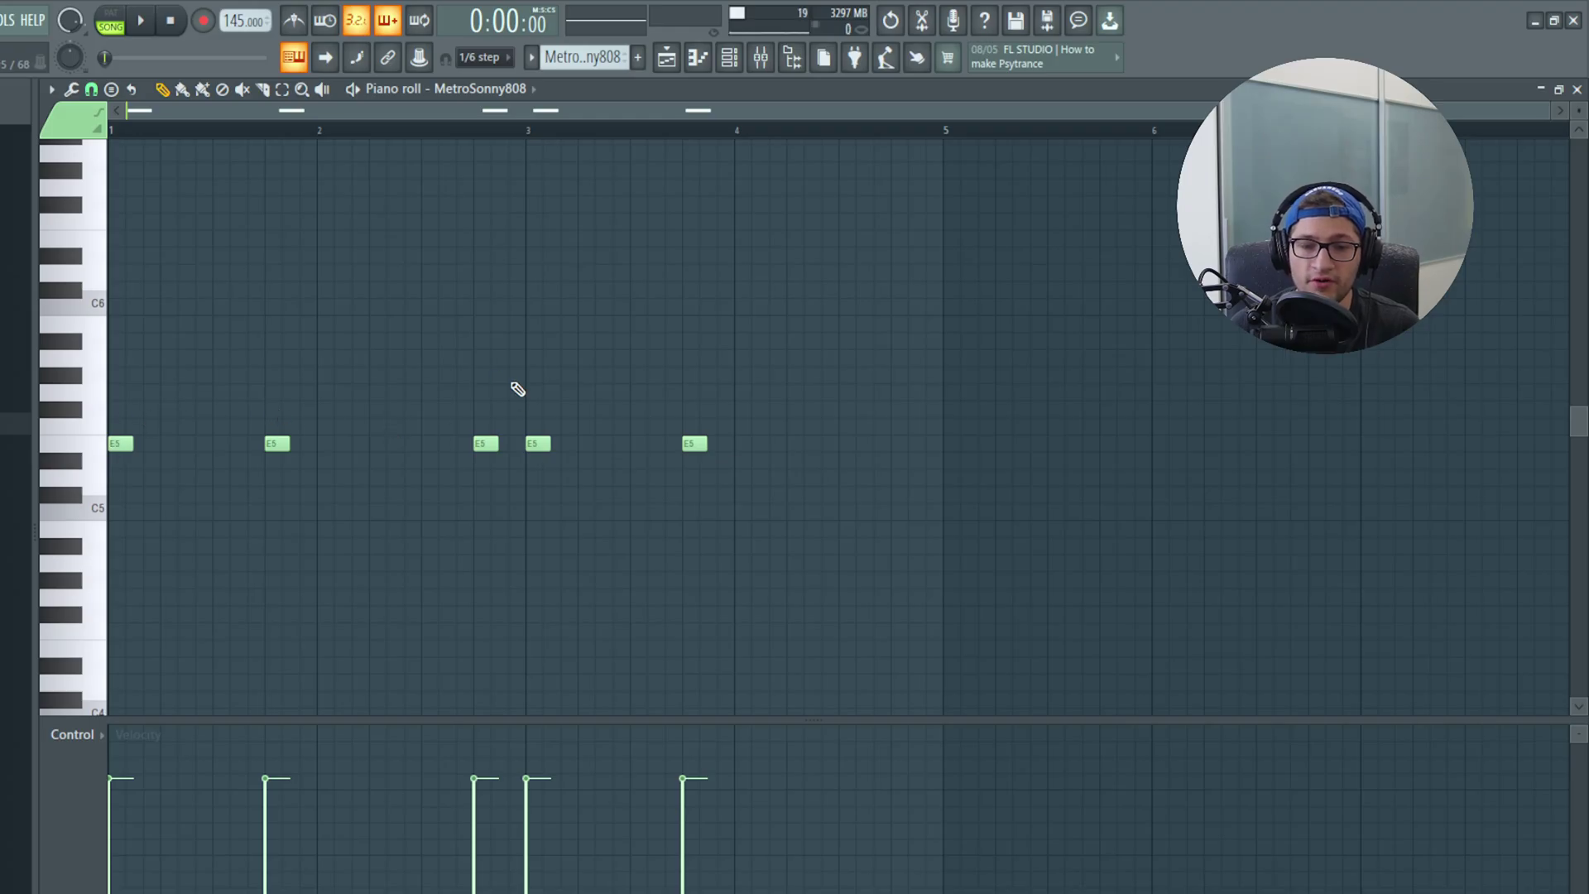
left_click(667, 58)
Solo Track 17, examine the MZ Open Hat [Metro] notes in the piano roll, and return to the playlist
left_click_drag(280, 489, 287, 712)
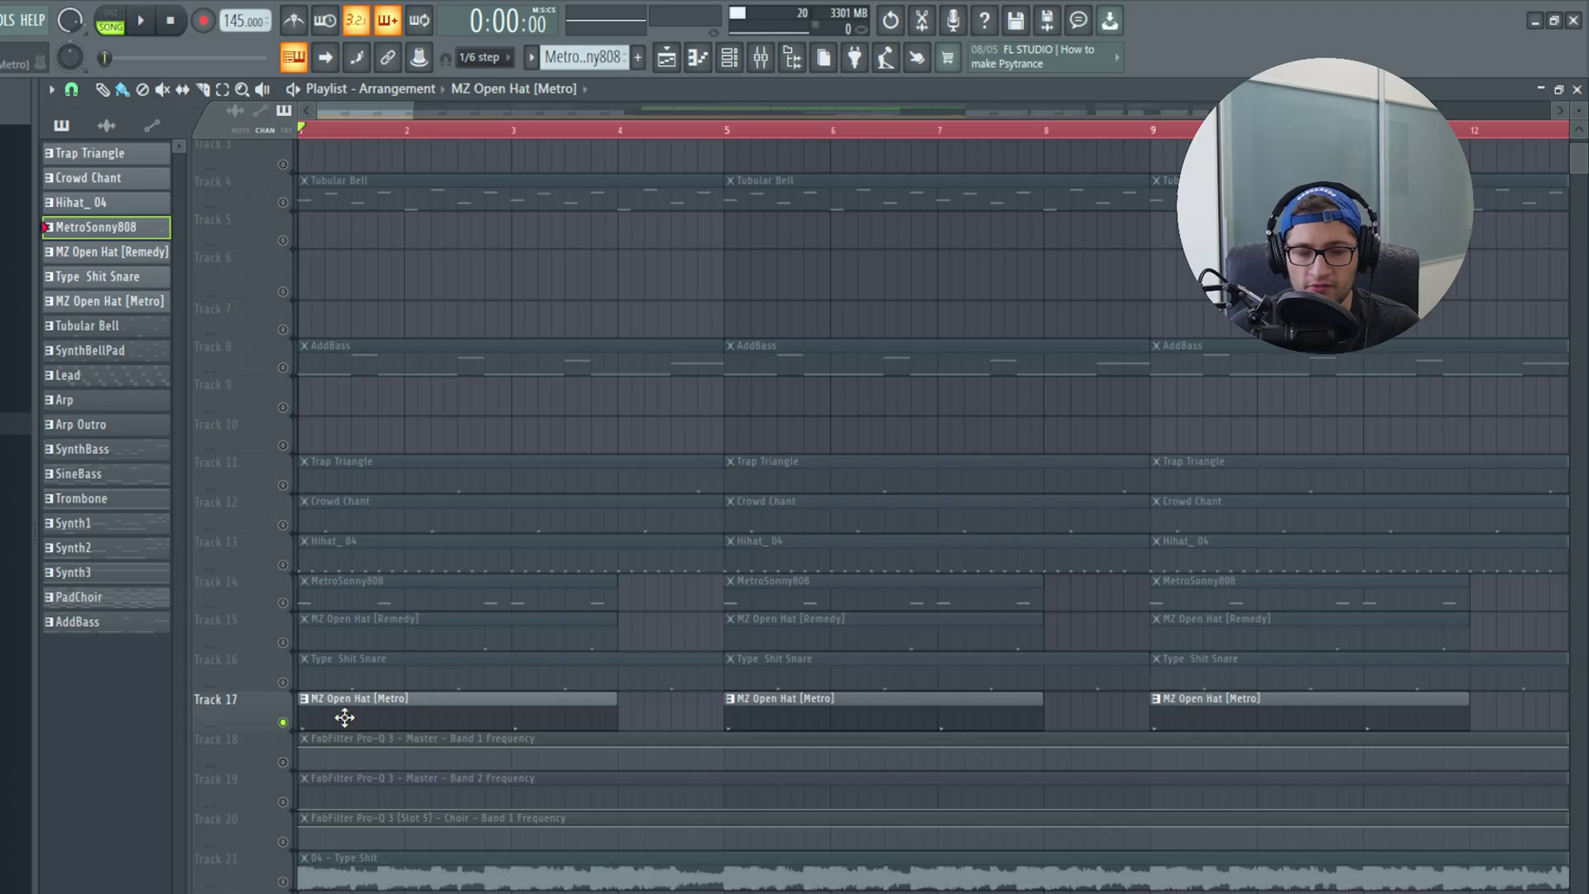
double_click(345, 717)
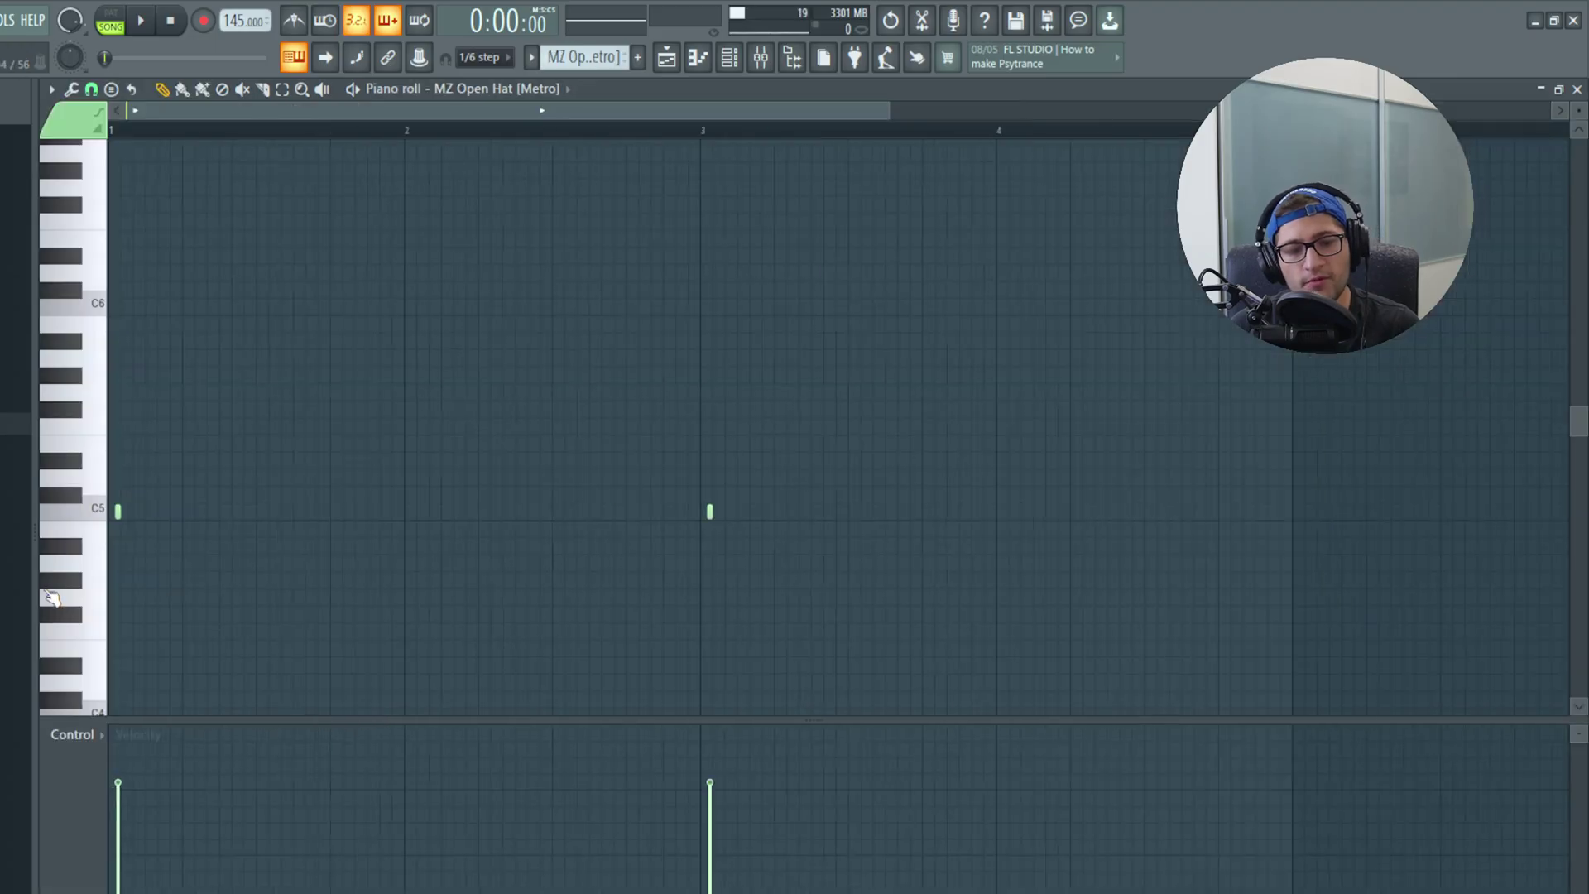
key("F5")
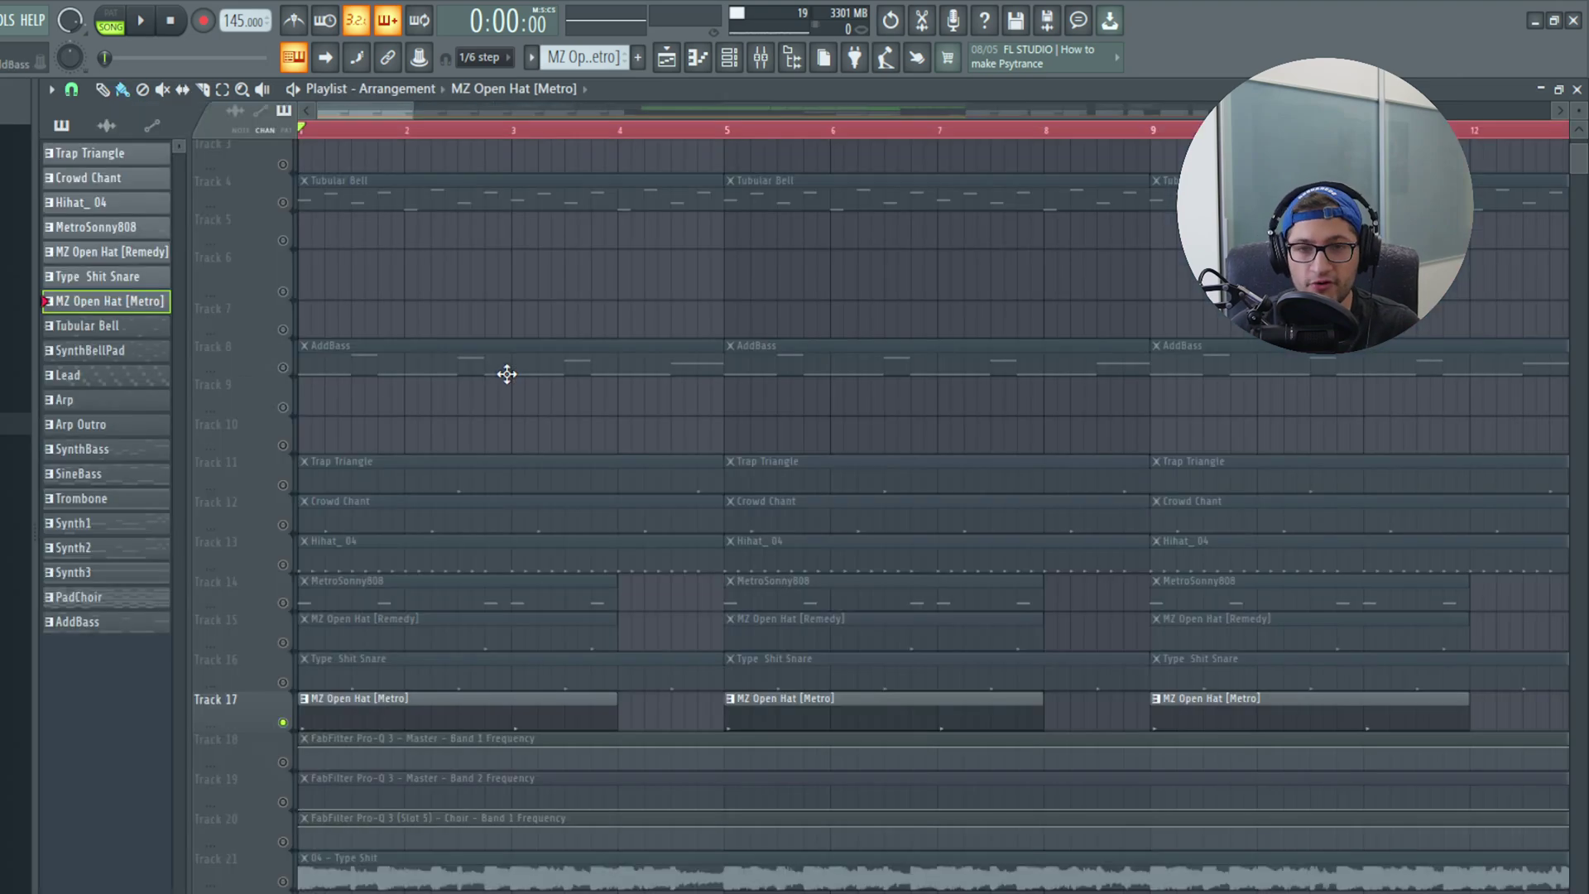
Audition the DrumReverse clip on Track 17 at bar 39
scroll(507, 374, "right", 12)
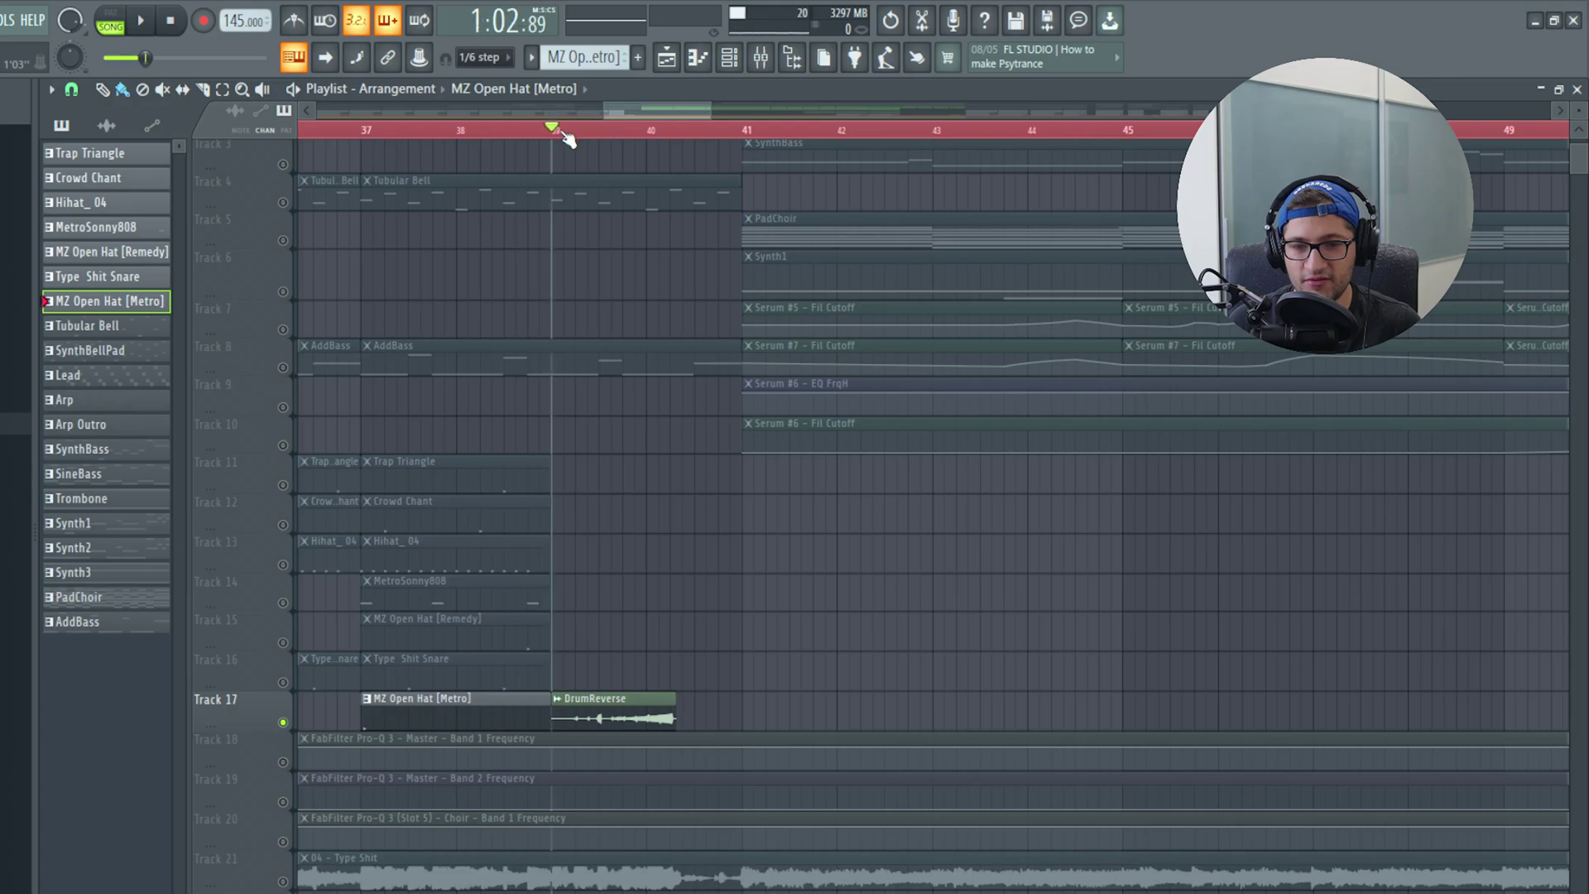
scroll(692, 504, "up", 4)
key("space")
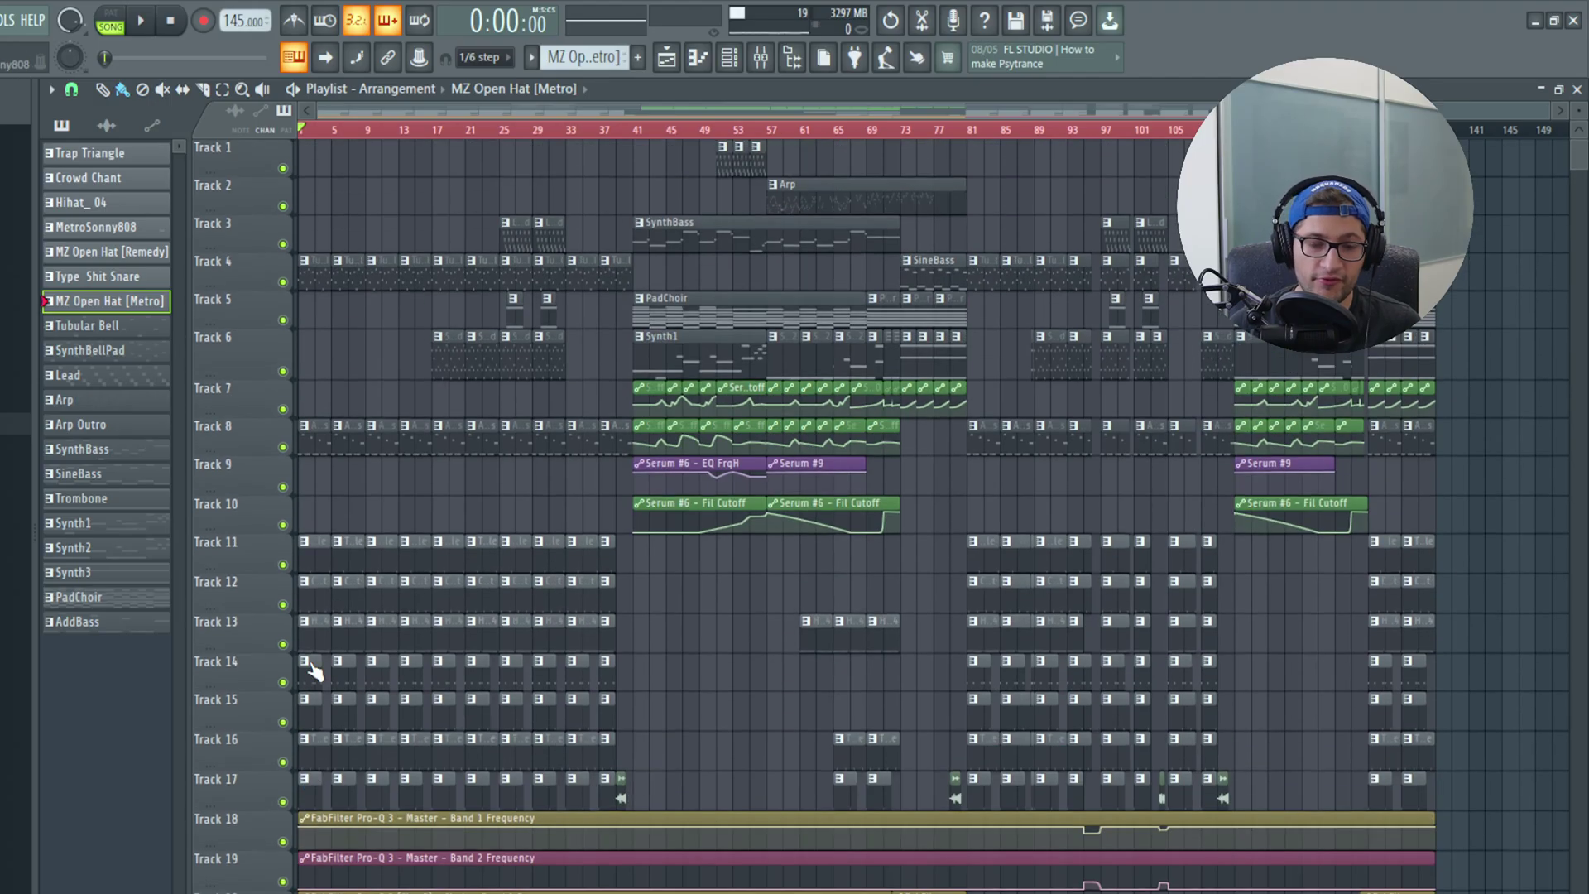
Play the full arrangement from the start with all tracks on, and set the playback position to bar 41
key("space")
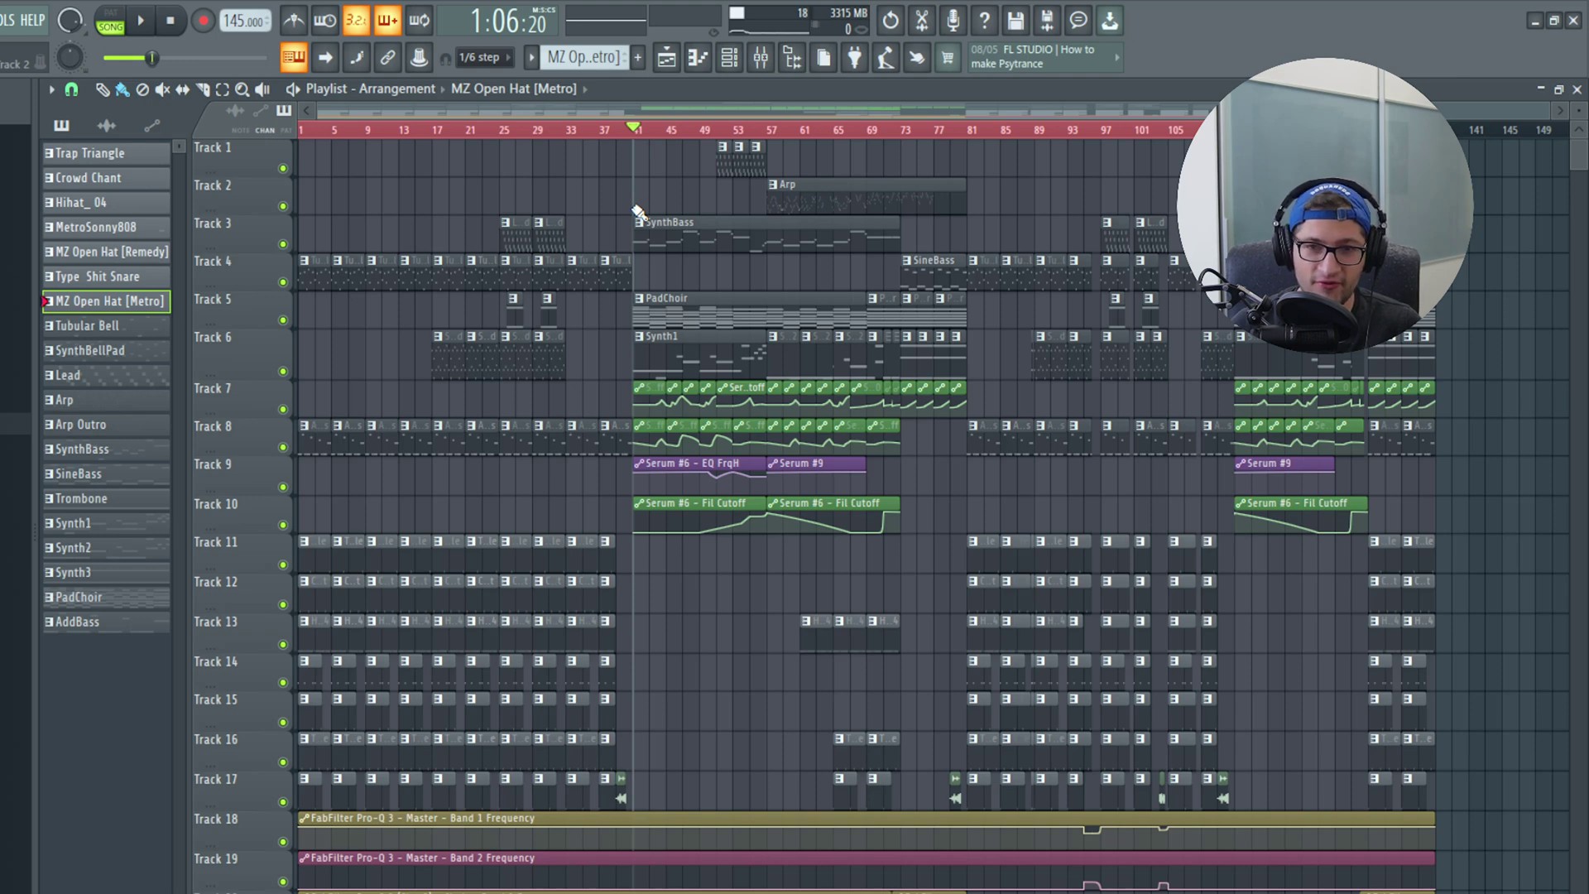
left_click(770, 130)
left_click(641, 130)
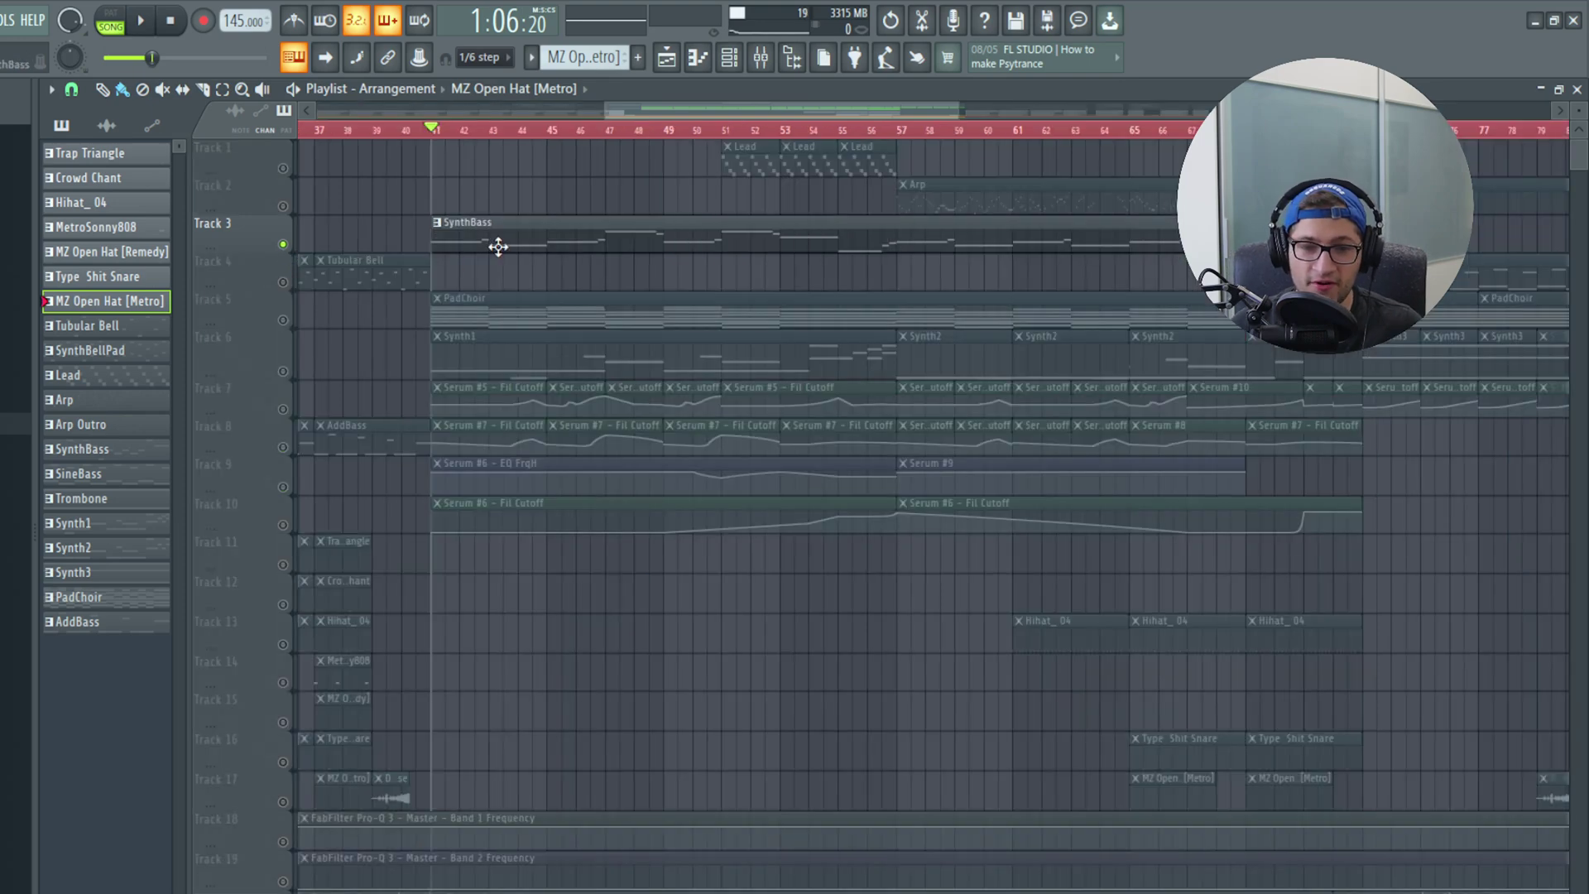
Open the SynthBass channel from the channel rack and review its Serum oscillator and filter settings
key("F6")
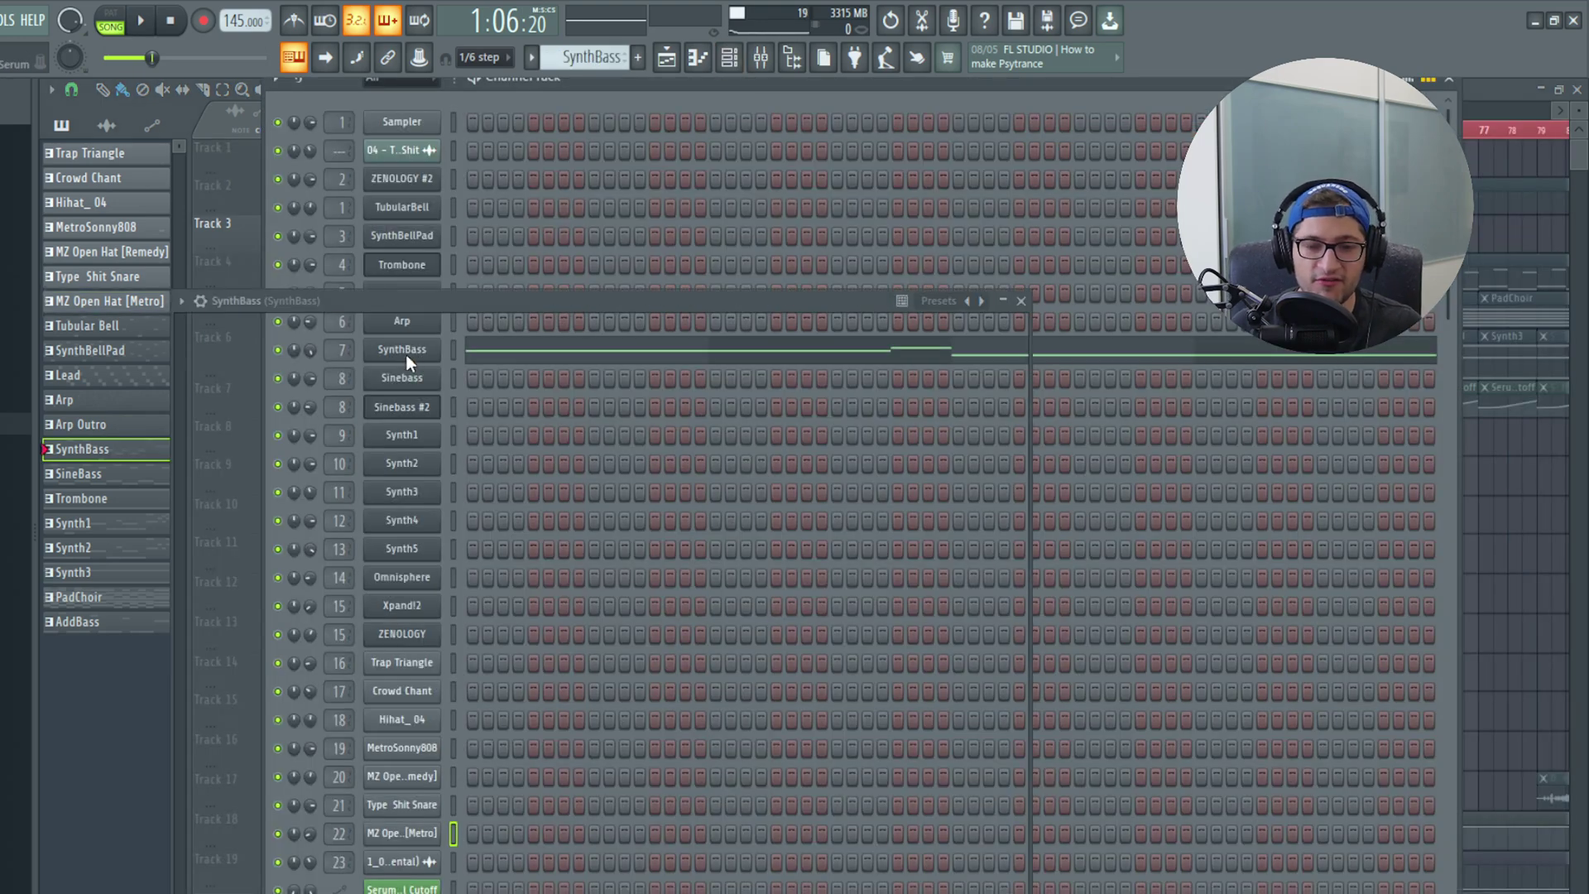
left_click(406, 354)
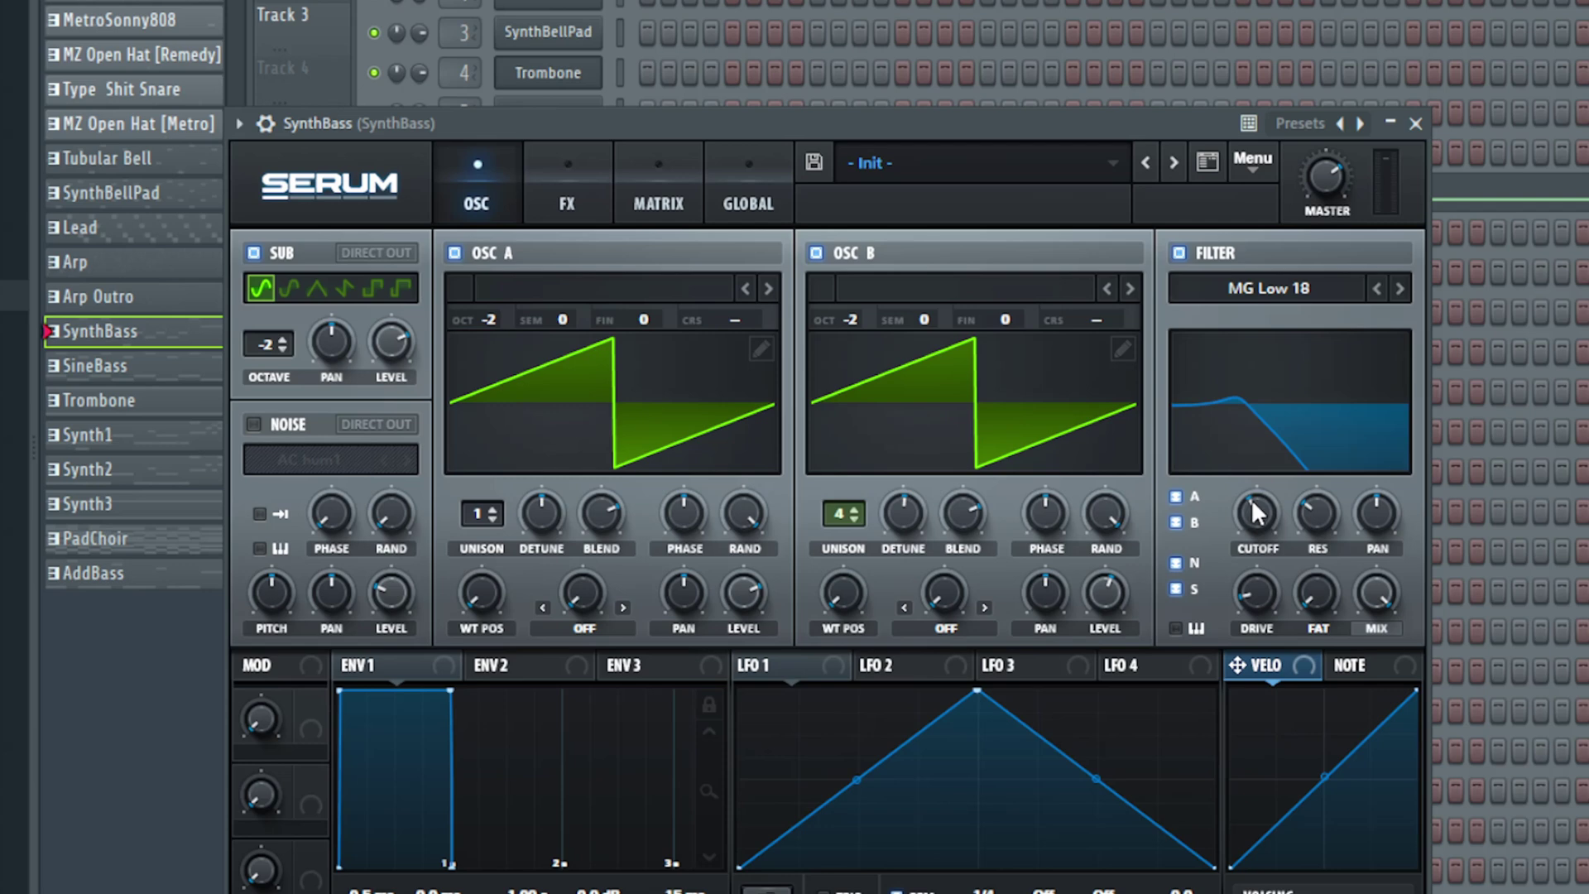
left_click_drag(776, 116, 743, 47)
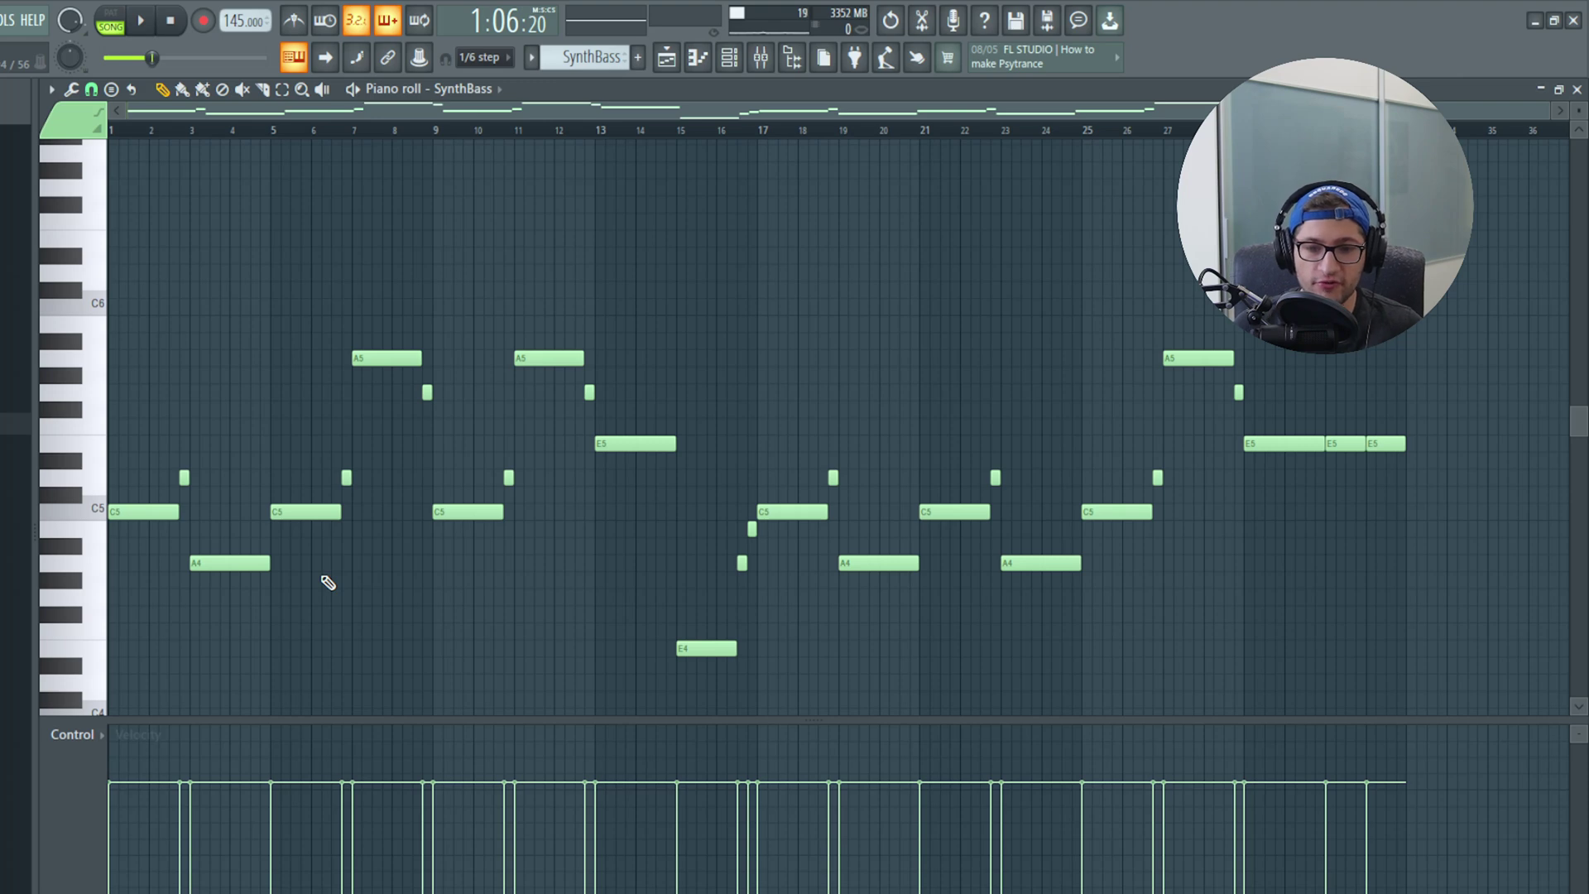
Examine the SynthBass pattern's notes in the piano roll, including the long E5 and E4 notes around bars 13 to 17
scroll(81, 393, "up", 5)
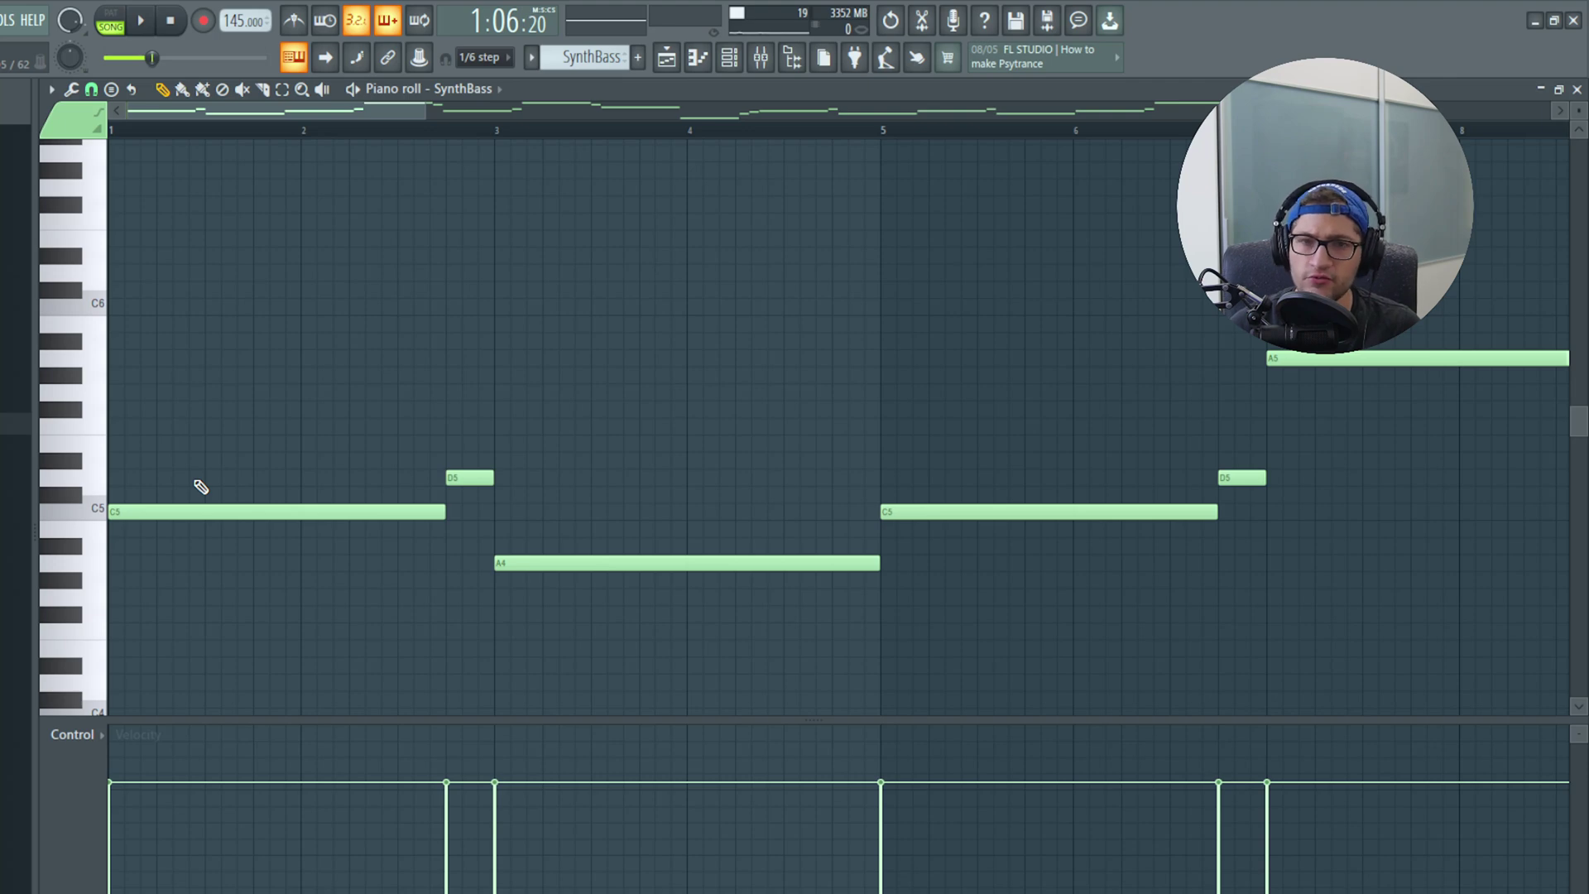
scroll(207, 197, "down", 5, "ctrl")
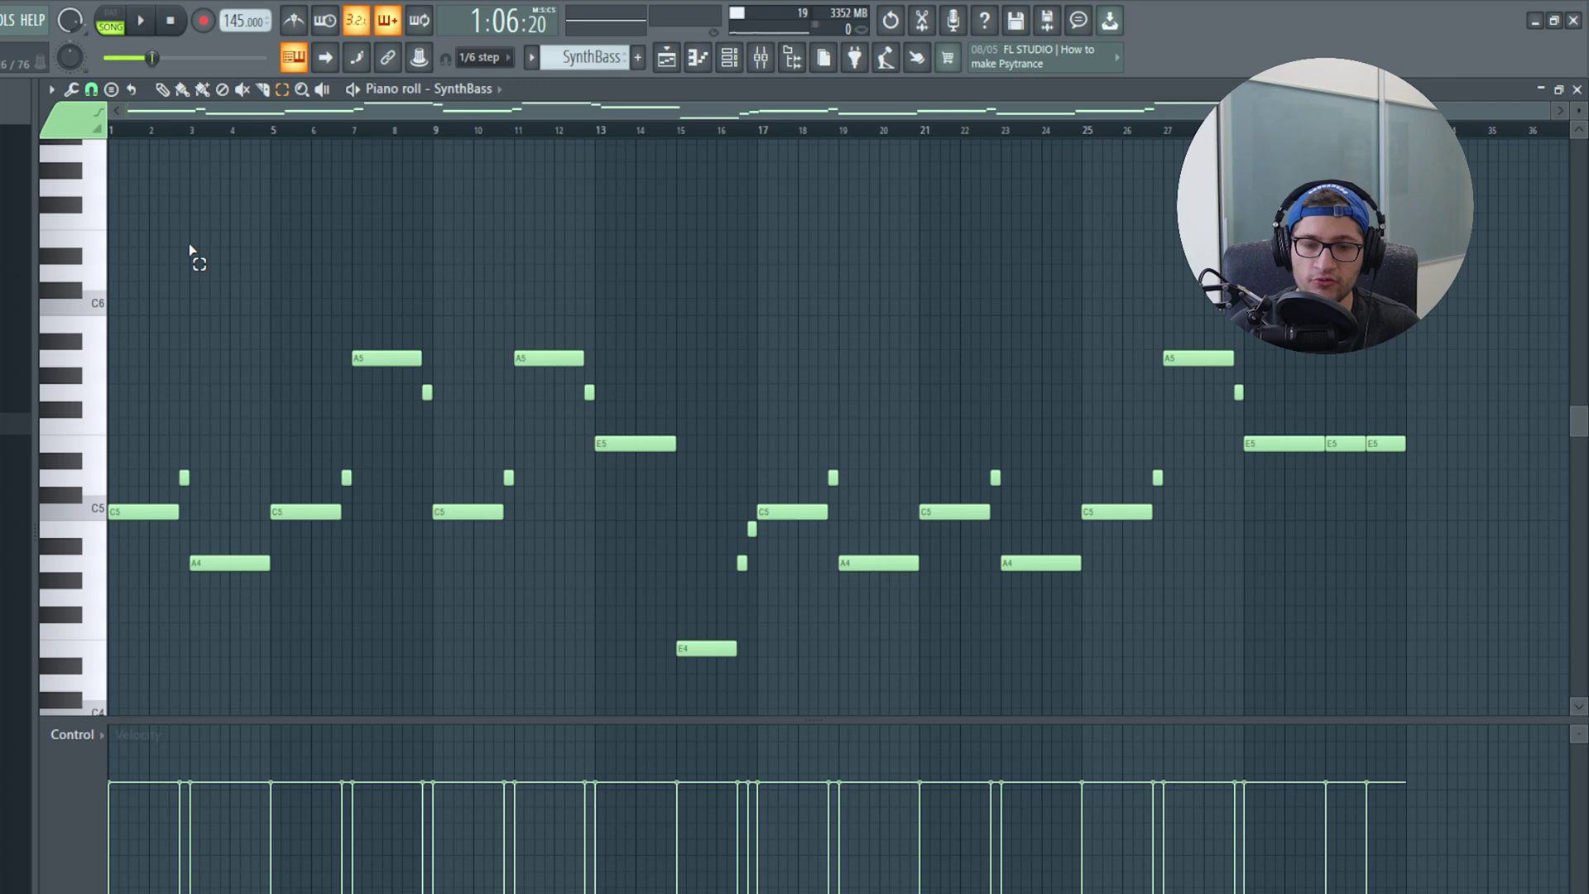
scroll(585, 398, "down", 1)
scroll(613, 372, "up", 3, "ctrl")
left_click_drag(615, 370, 590, 449)
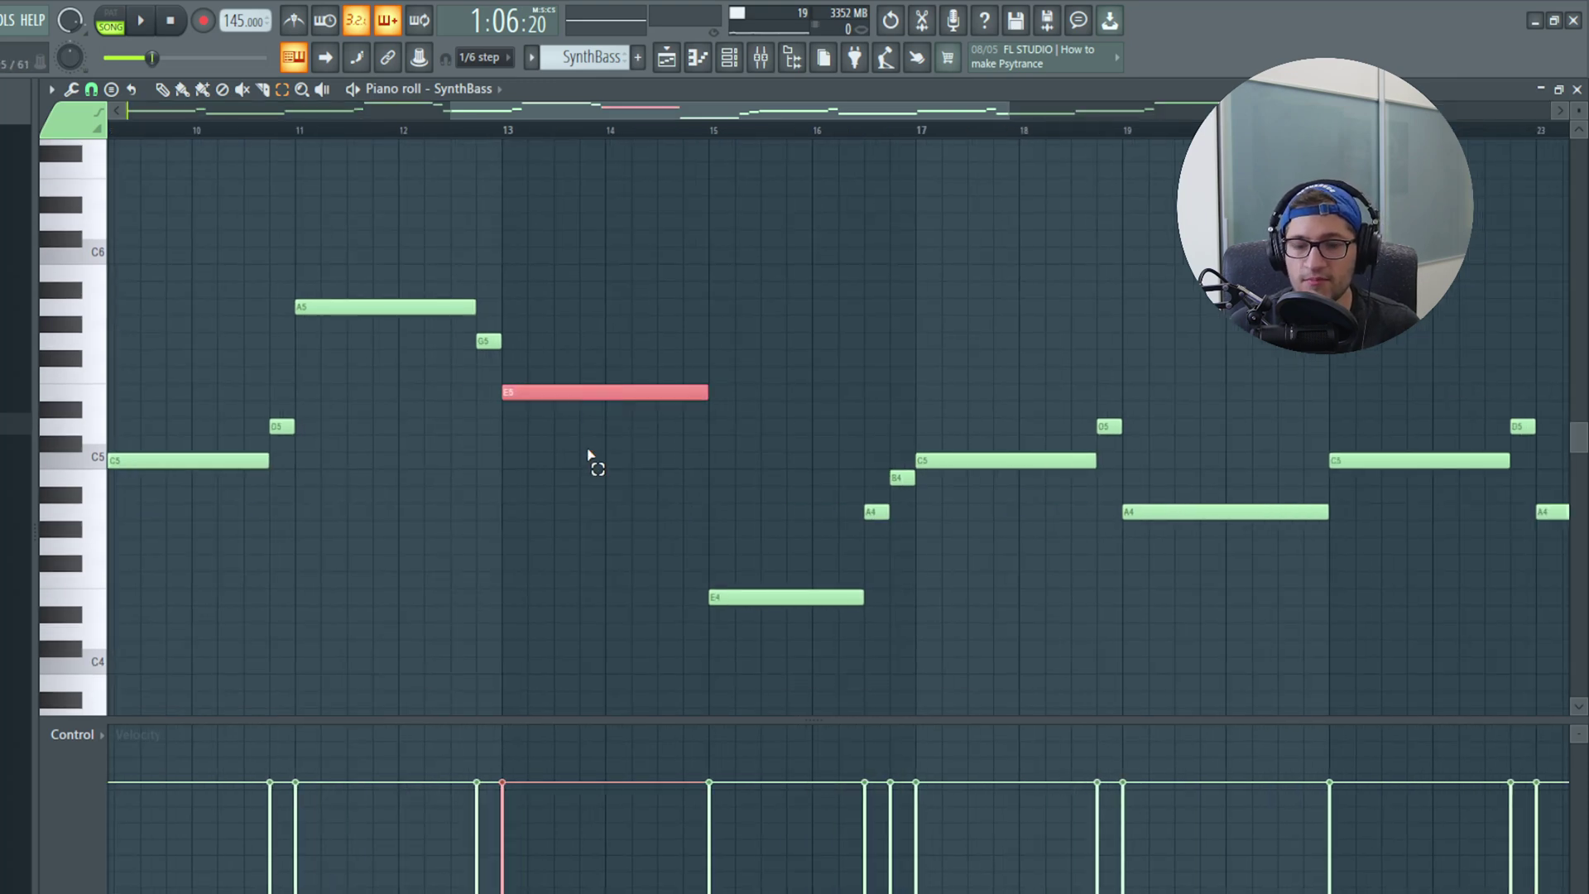
scroll(613, 459, "down", 2, "ctrl")
scroll(646, 453, "up", 2, "ctrl")
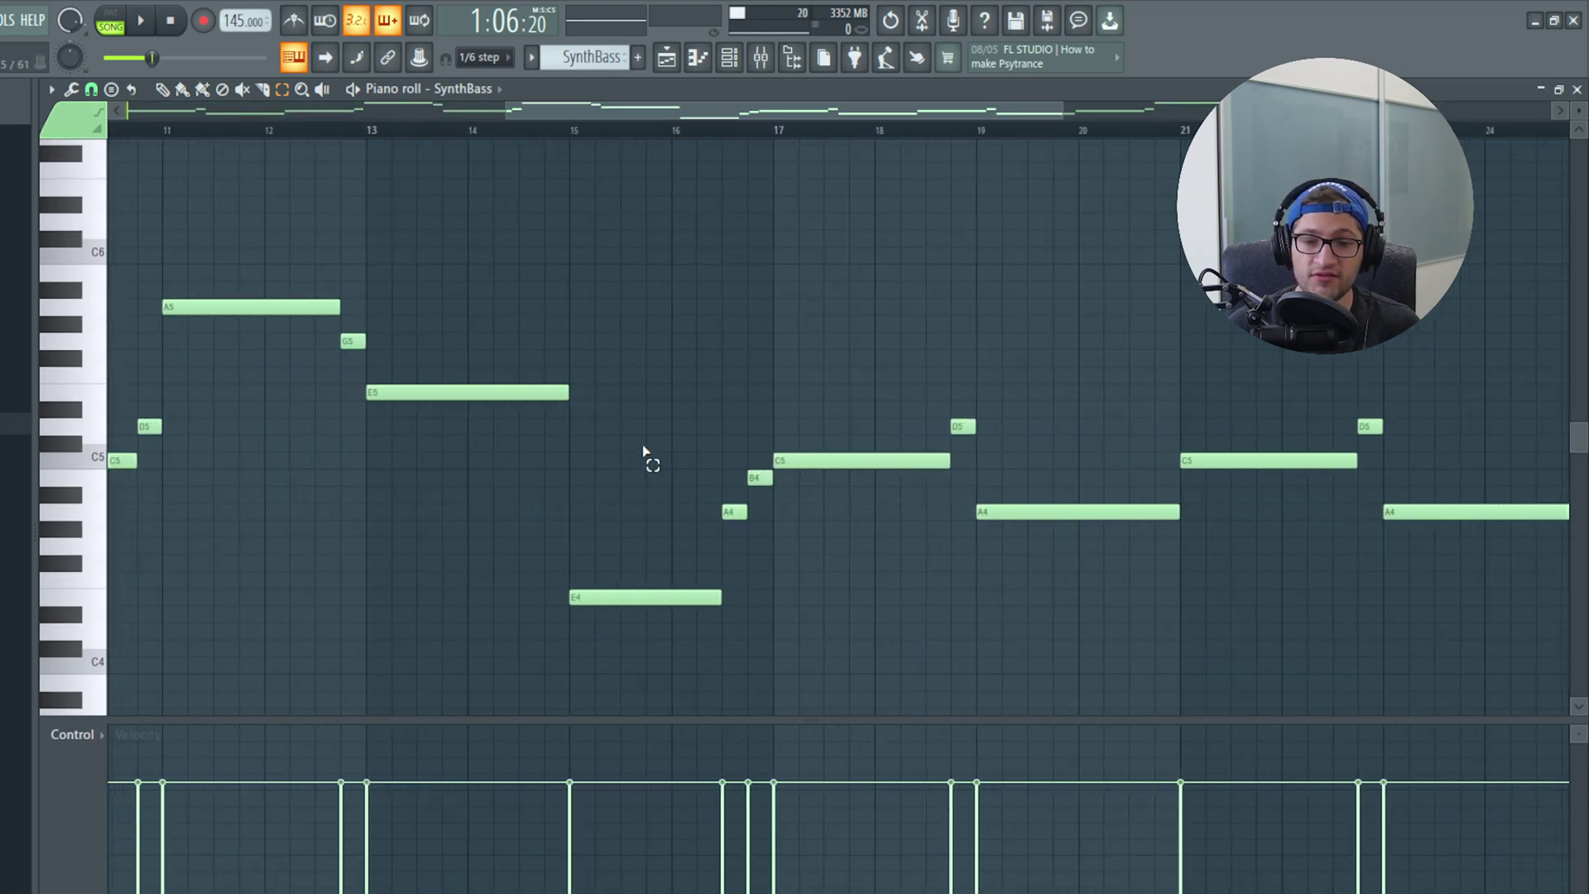
left_click_drag(624, 351, 477, 435)
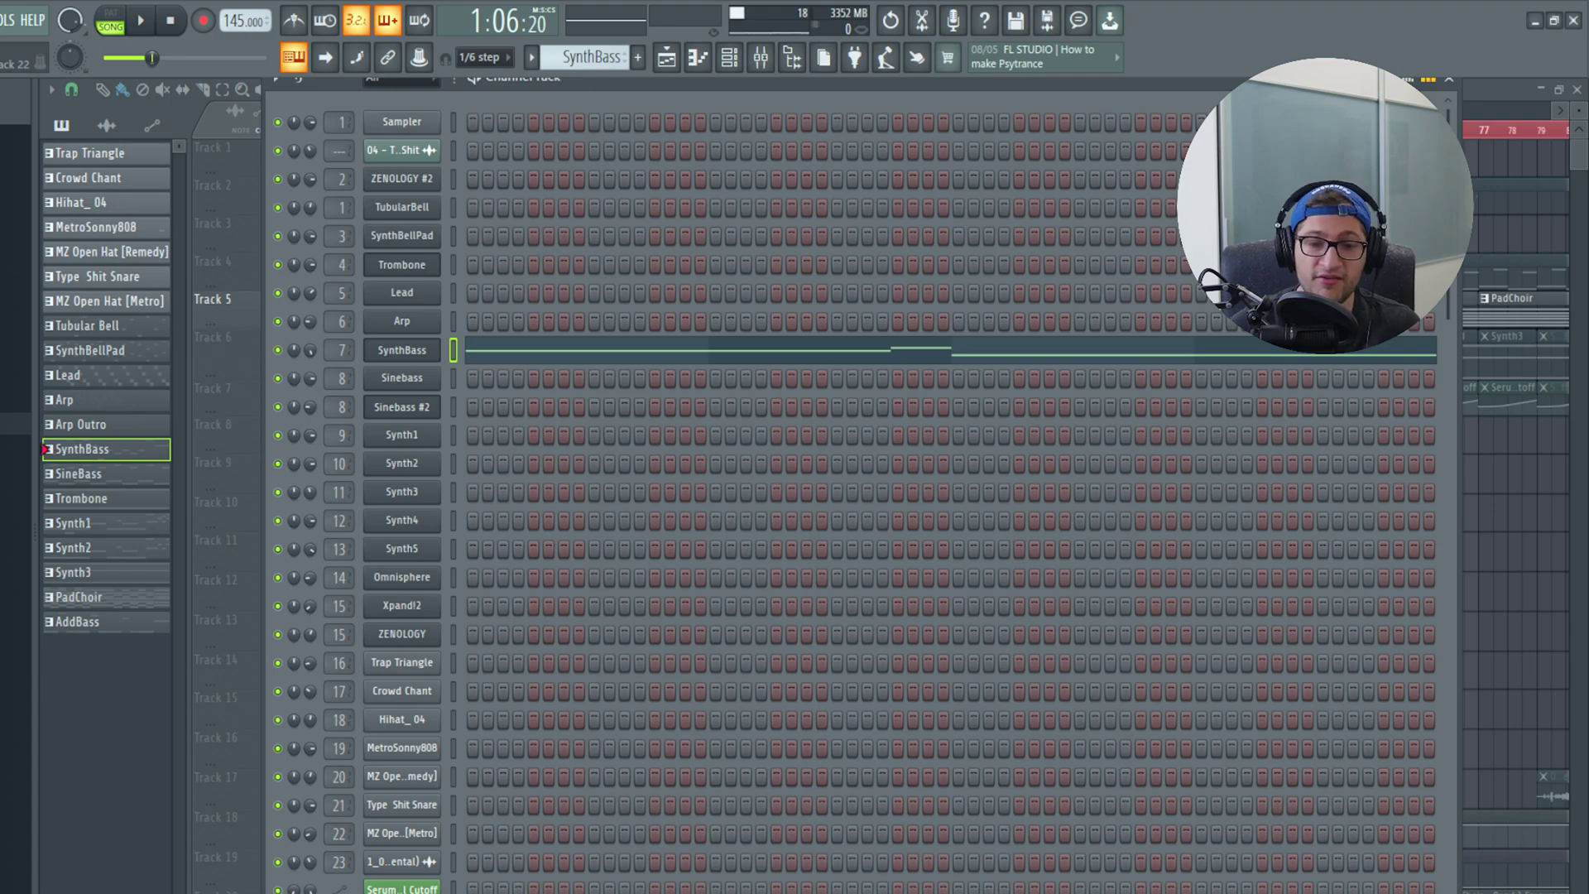
Review the Omnisphere, Xpand!2 and ZENOLOGY instruments used for the PadChoir layer
left_click(402, 577)
left_click(402, 577)
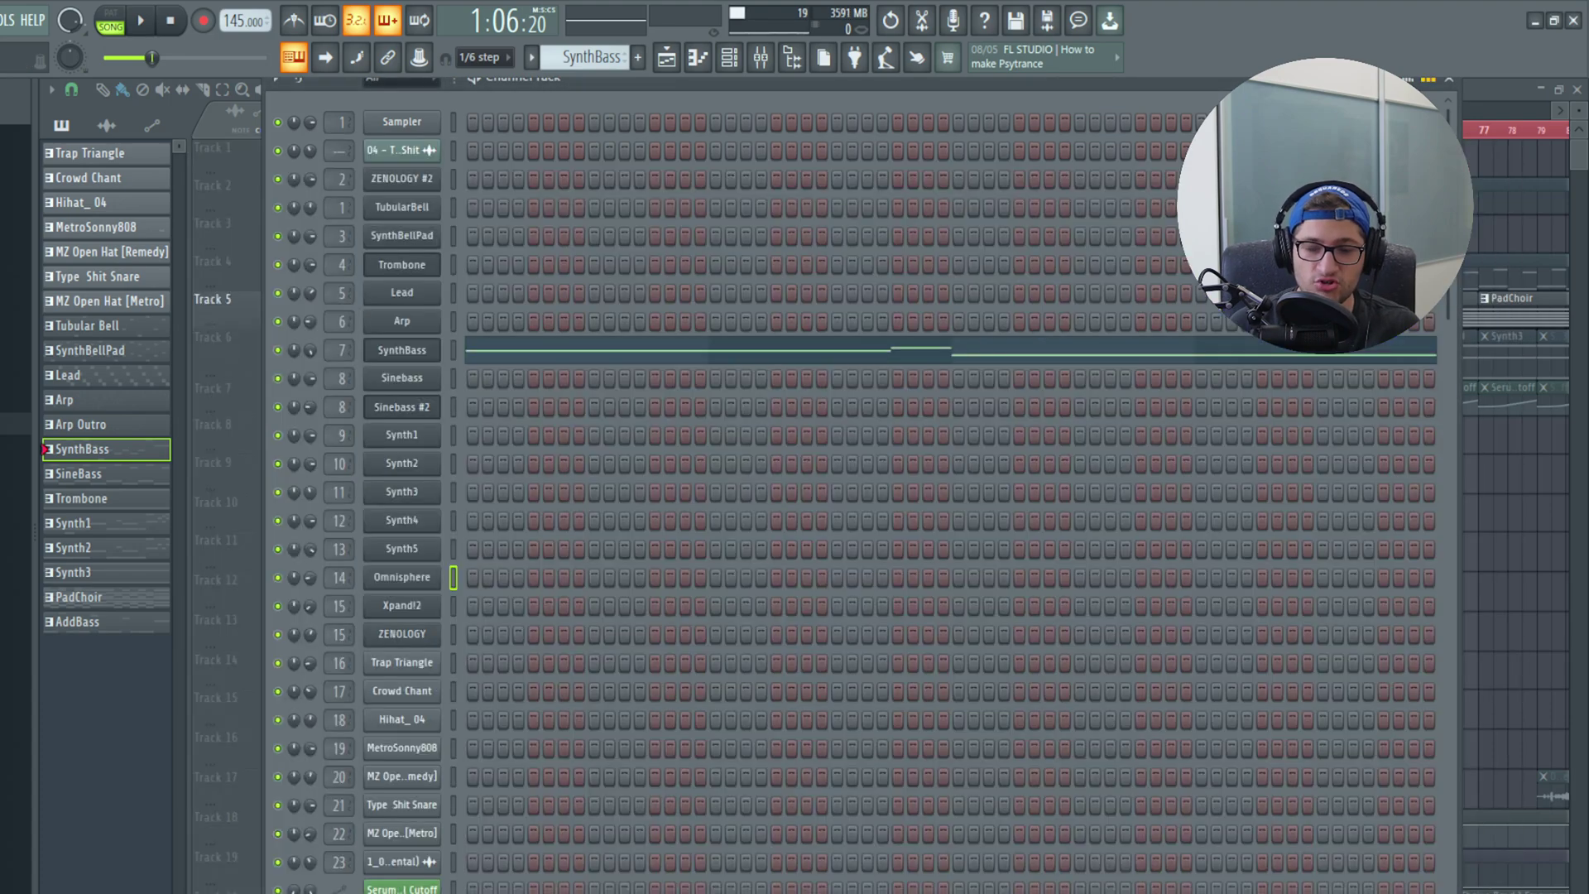
left_click(402, 605)
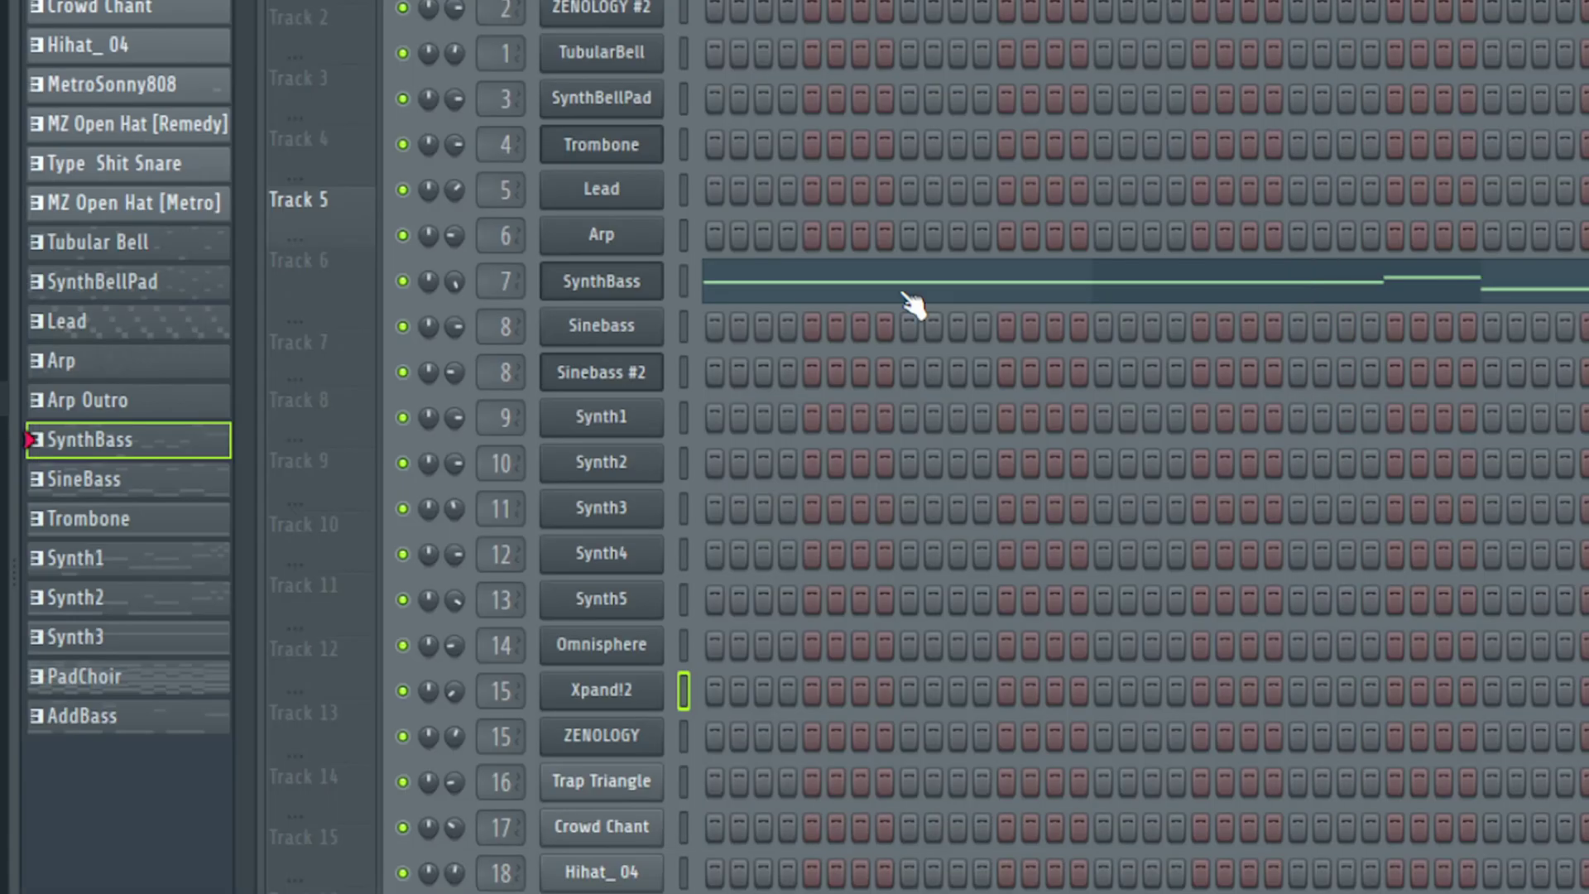
left_click(602, 737)
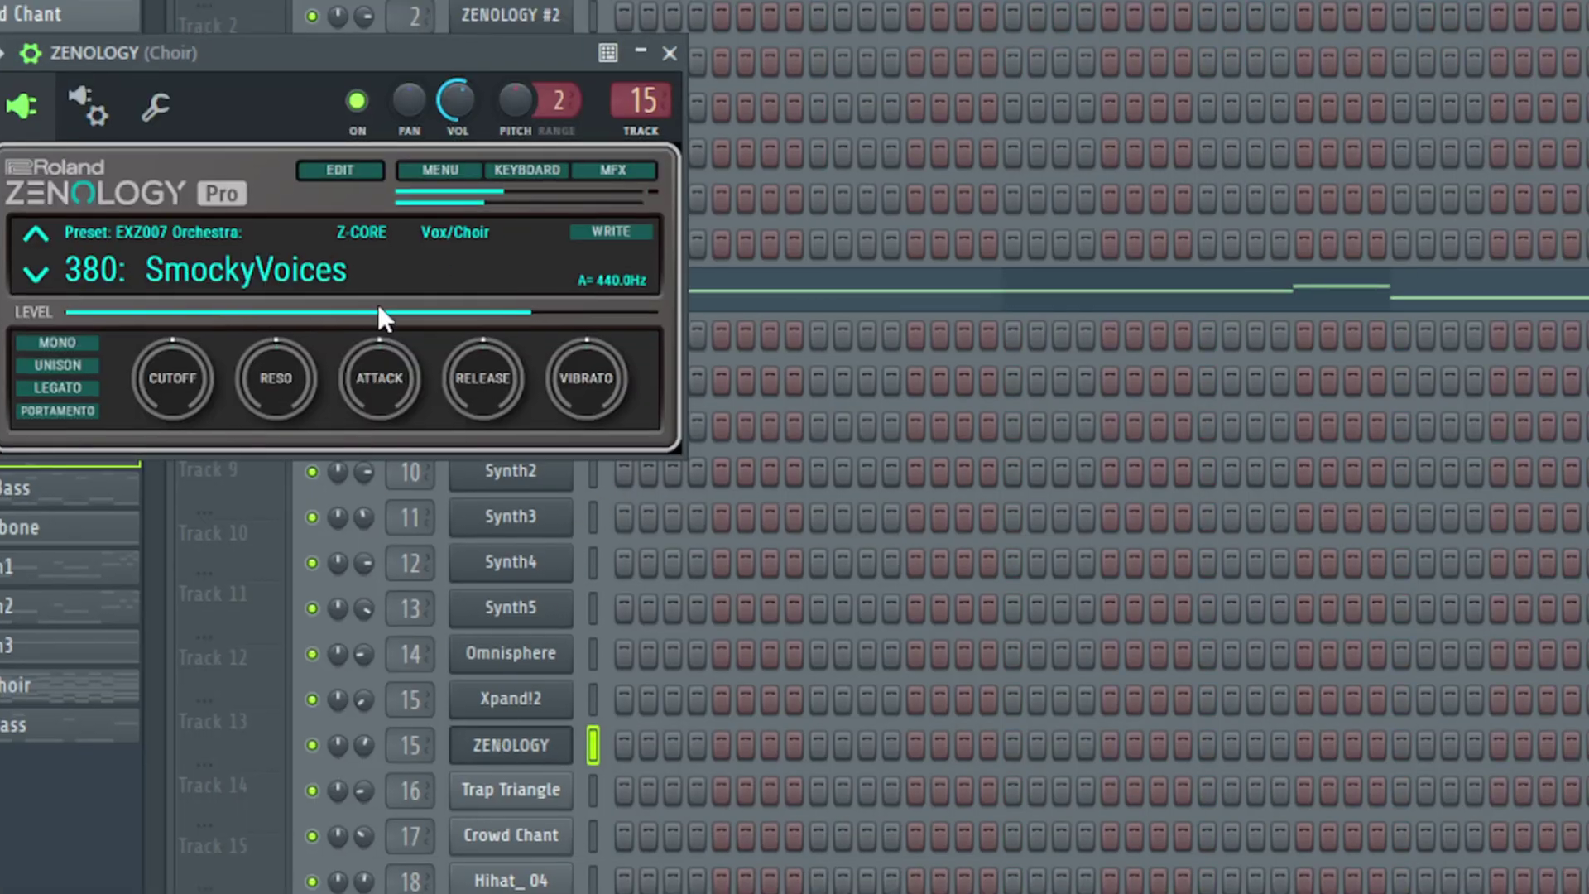
Examine the PadChoir pattern's Omnisphere chords in the piano roll and play them back
left_click(590, 698)
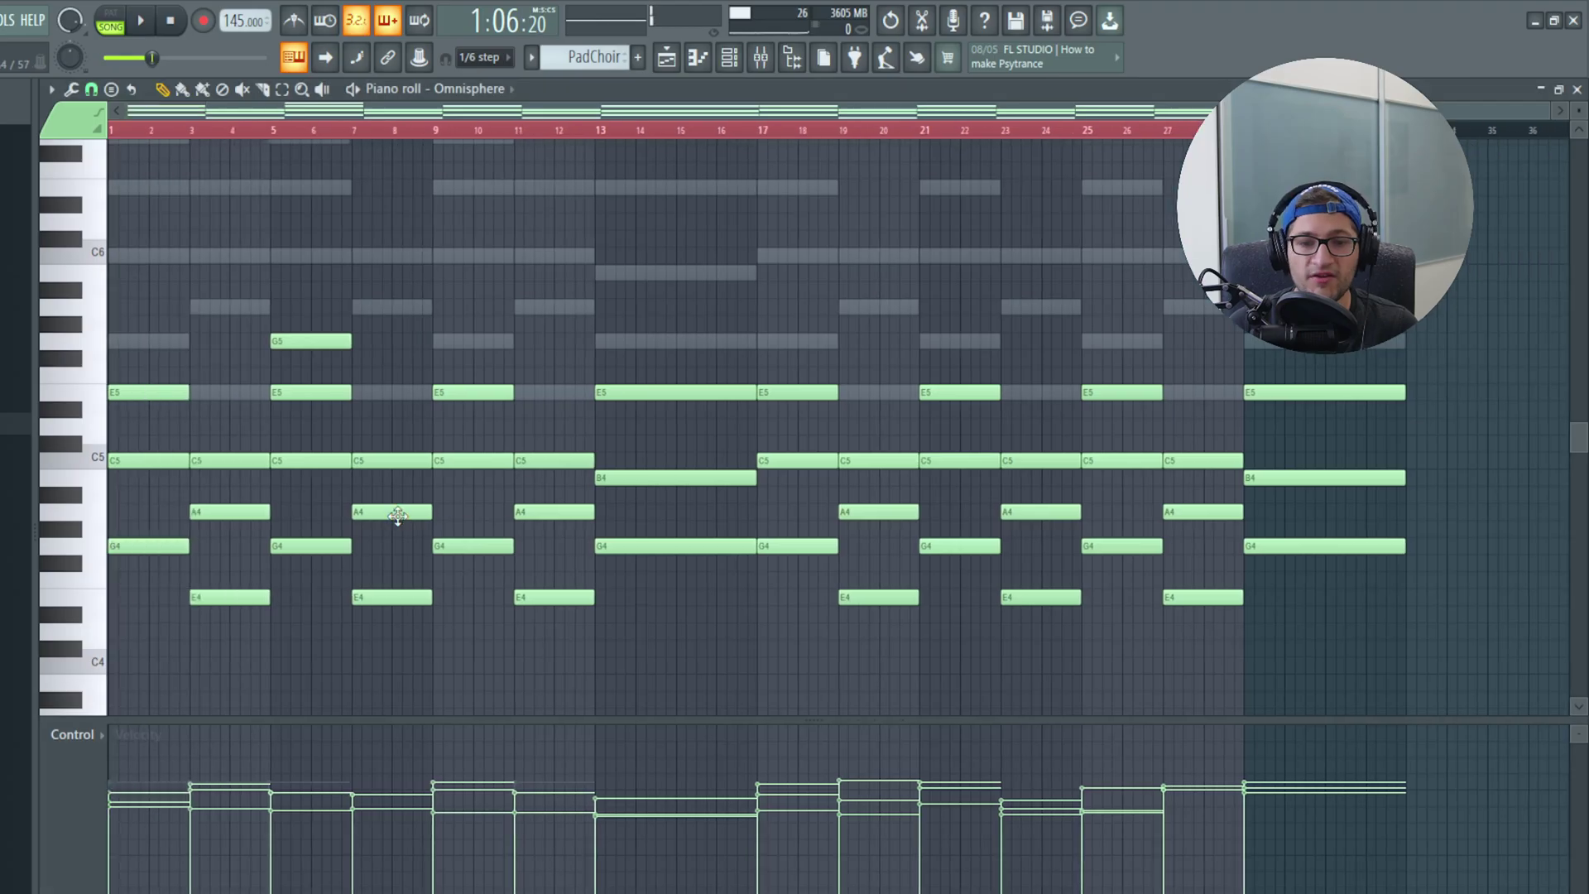
scroll(401, 521, "up", 3)
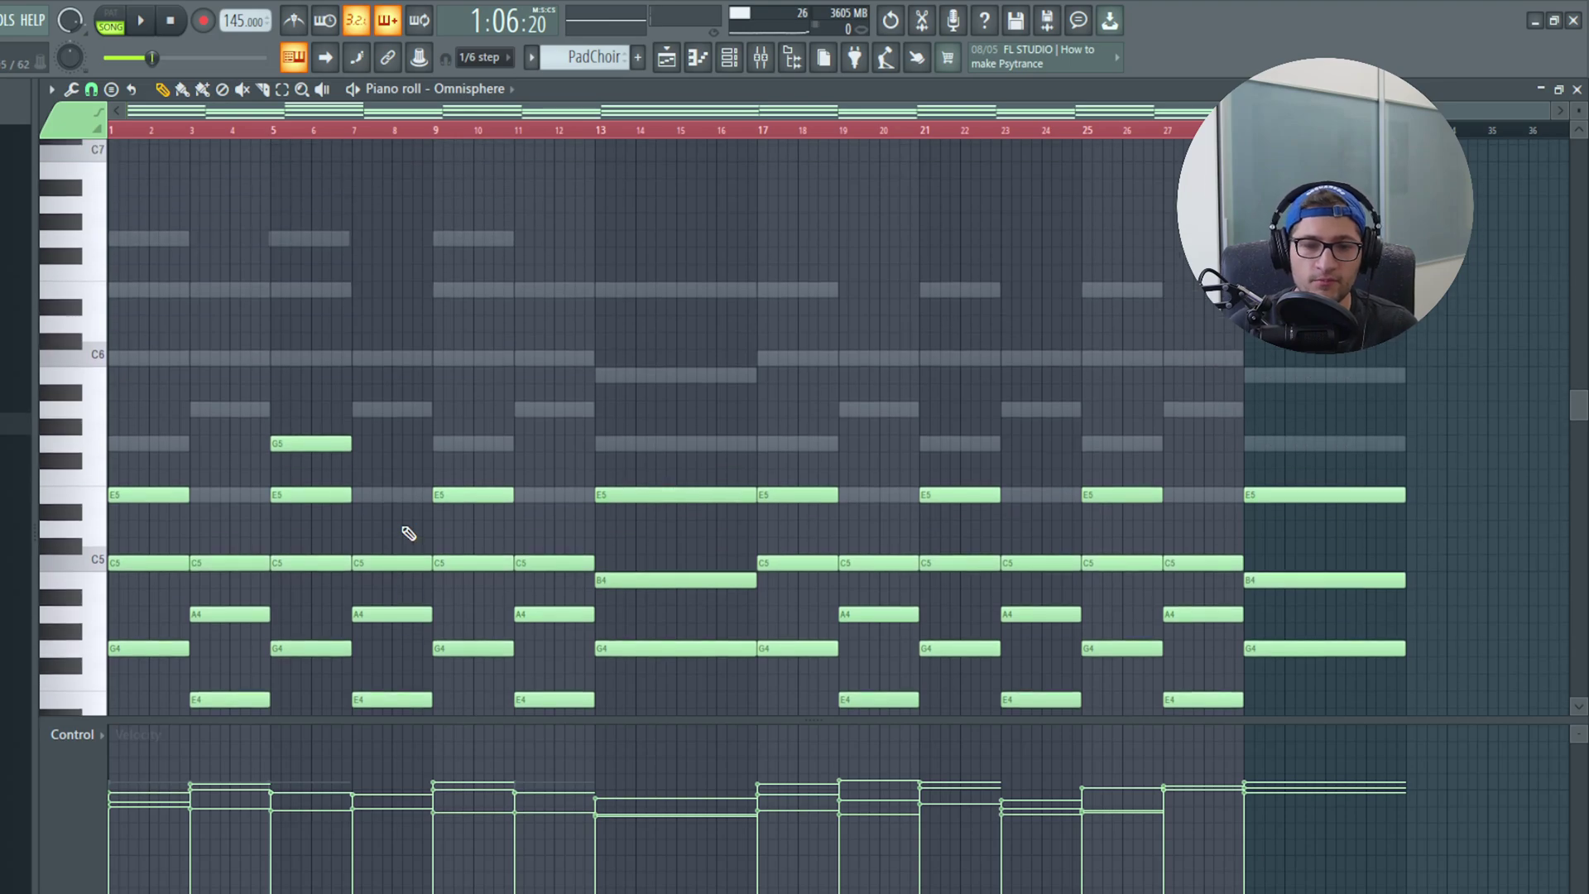
key("space")
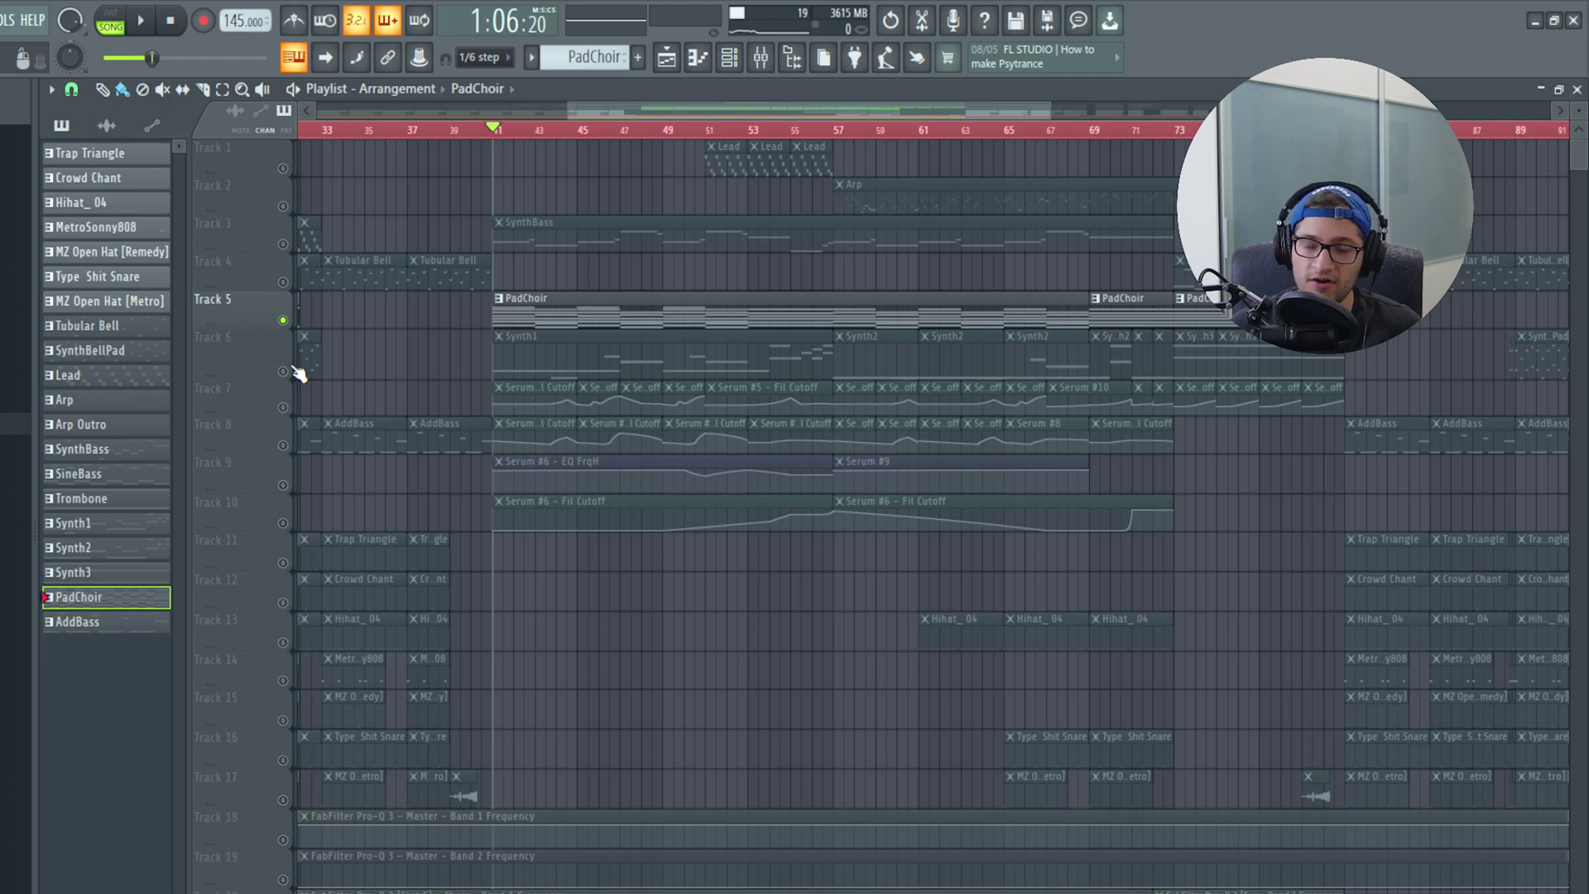
Solo Tracks 6 to 10, and check the Synth1 and Synth5 channels in the channel rack
left_click_drag(289, 371, 285, 532)
left_click(729, 57)
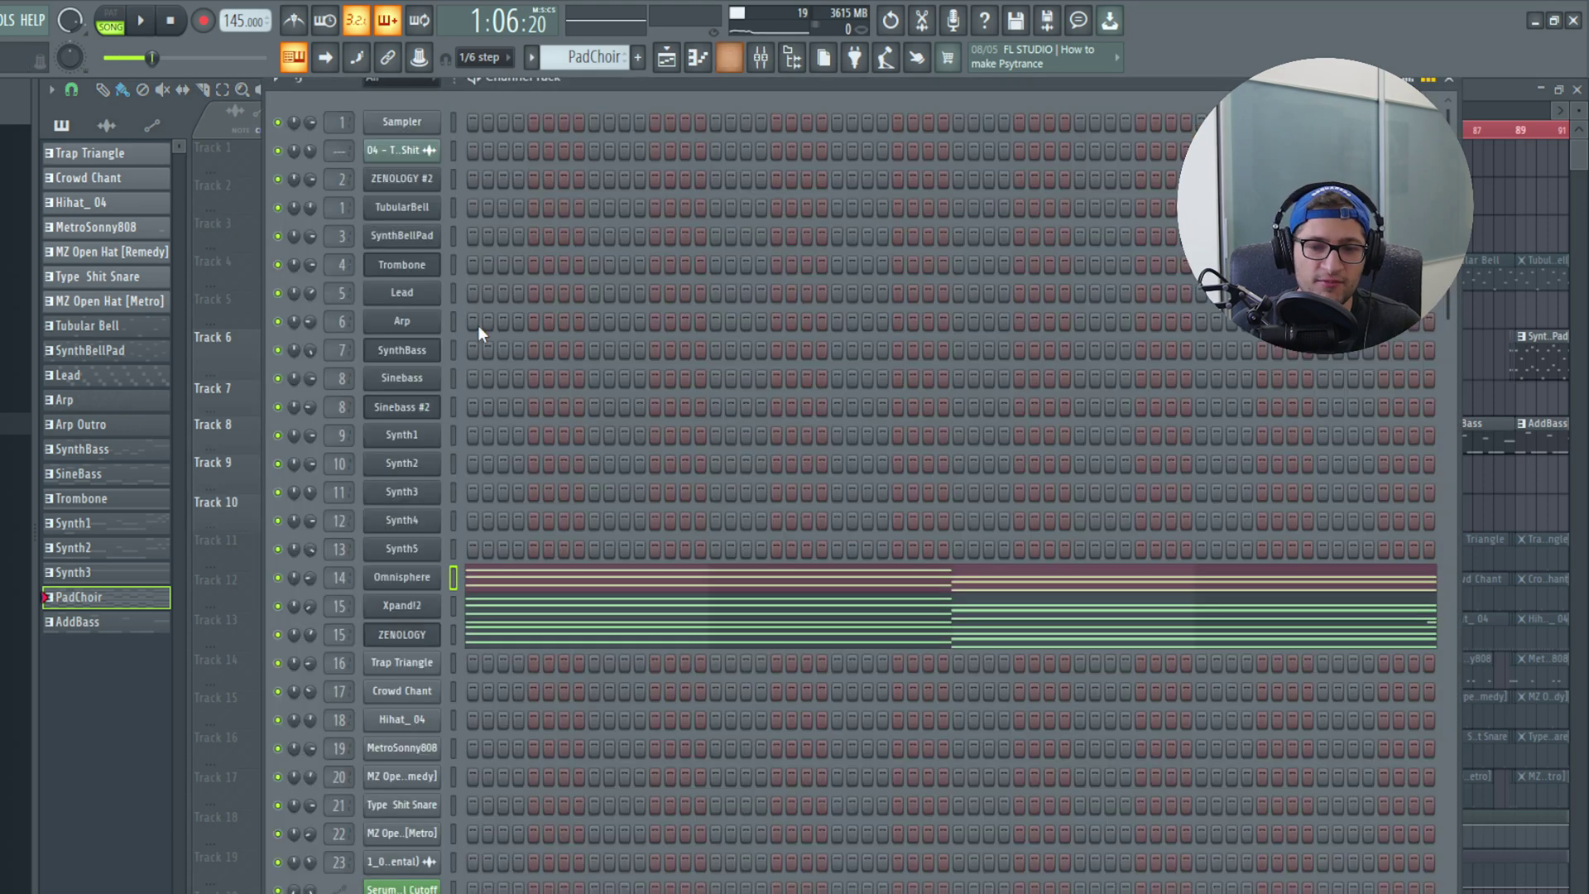
left_click(451, 433)
left_click(453, 554)
left_click(451, 440)
Open the Synth1 channel and examine its melody in the piano roll through bar 17
left_click(415, 442)
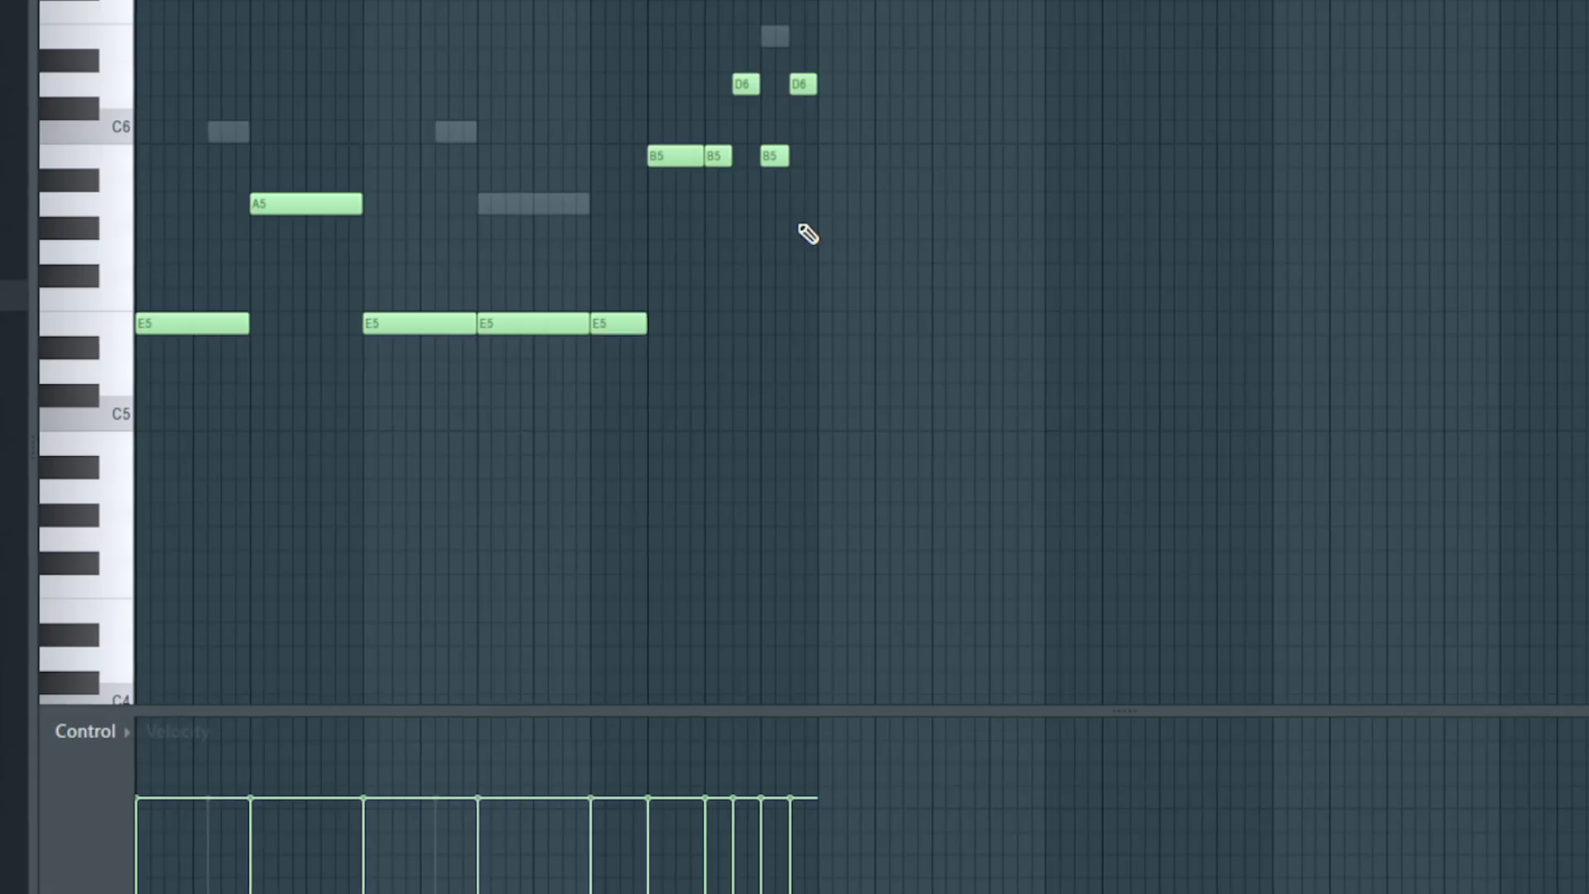
scroll(809, 234, "up", 3)
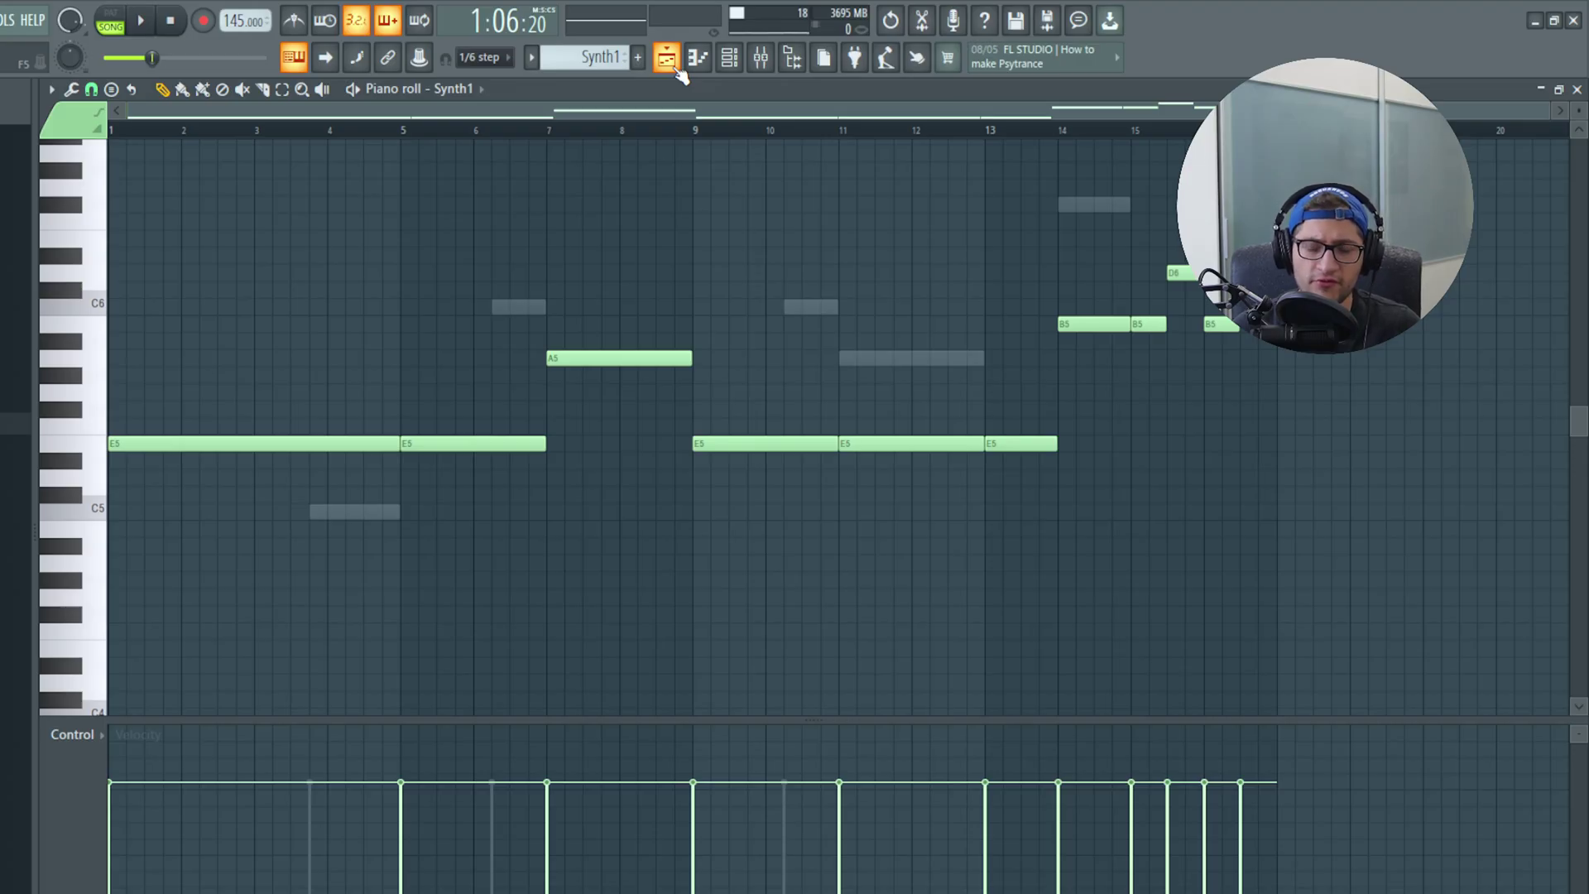
scroll(540, 245, "up", 3)
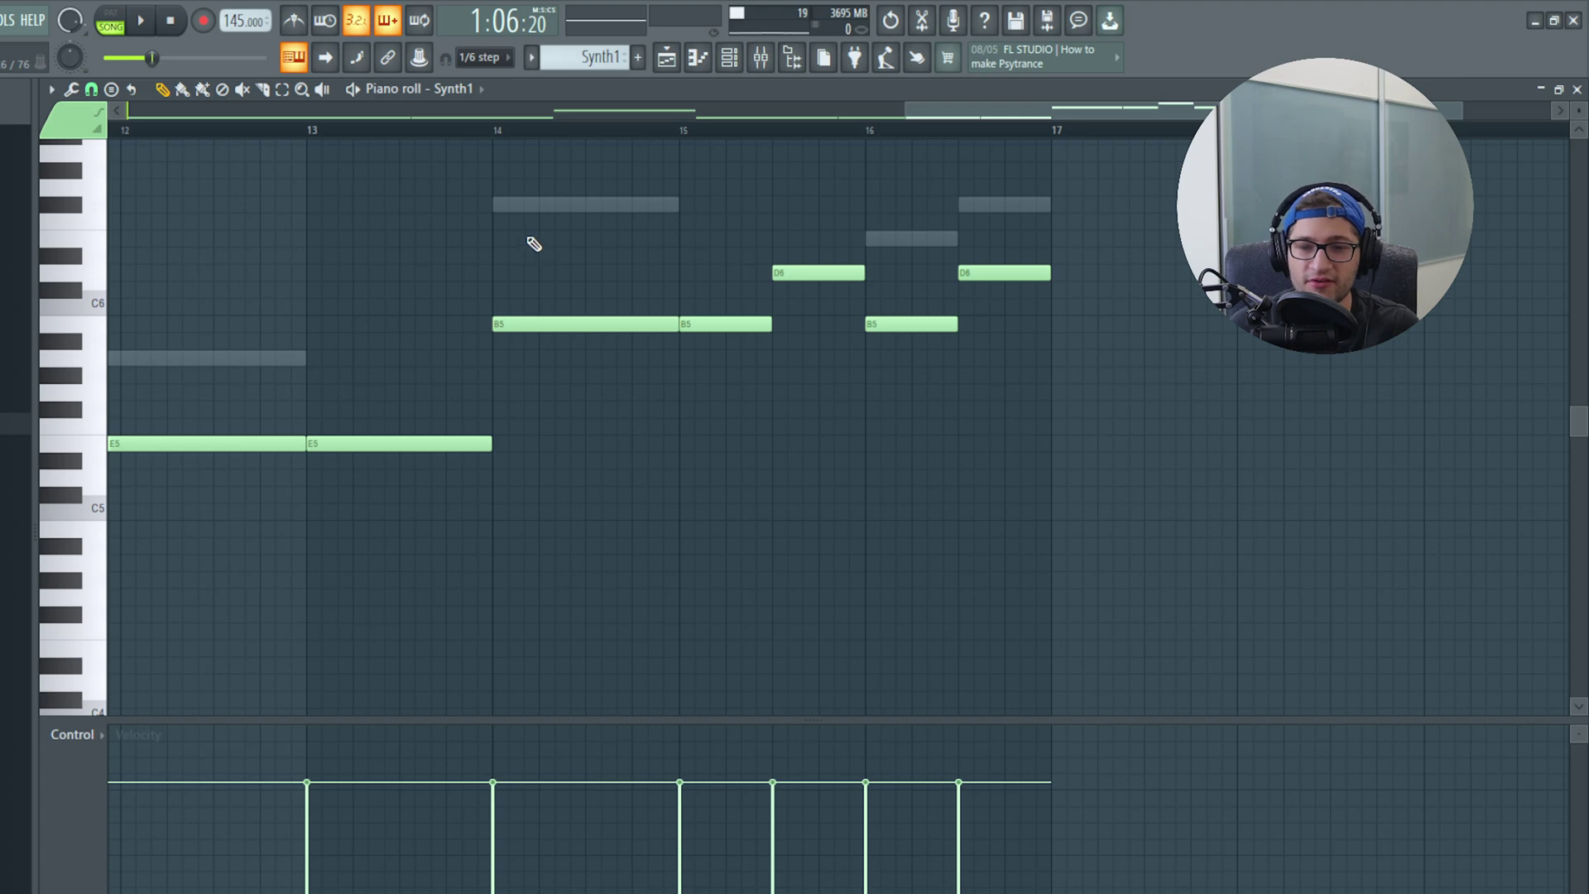
Compare the Synth5 and Synth1 notes in bars 12 to 17 of the piano roll, and return to the arrangement
double_click(555, 205)
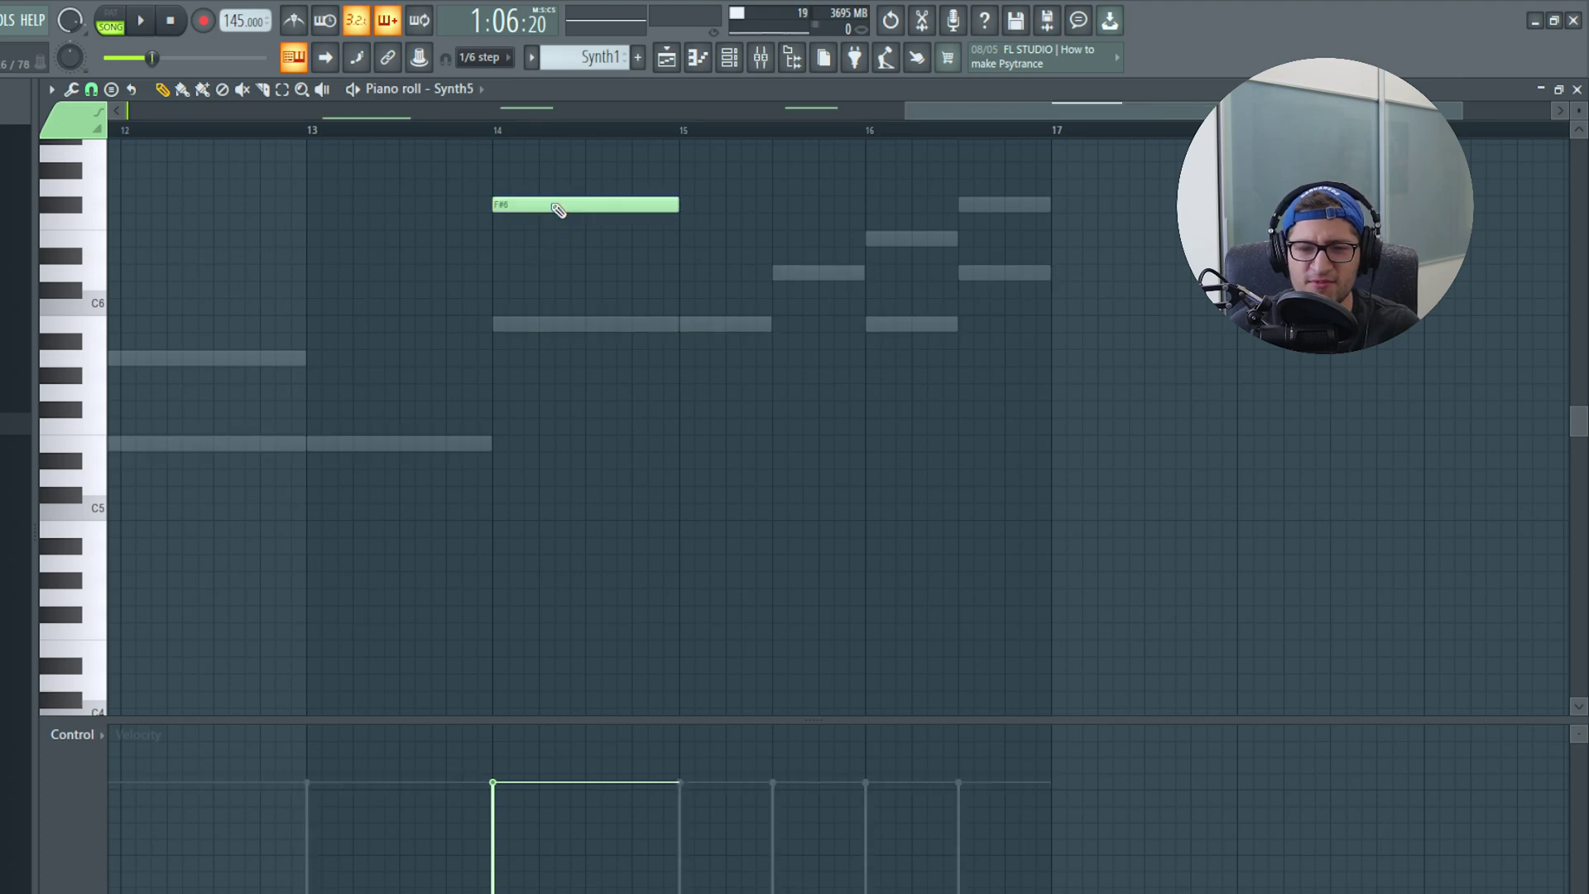
double_click(846, 277)
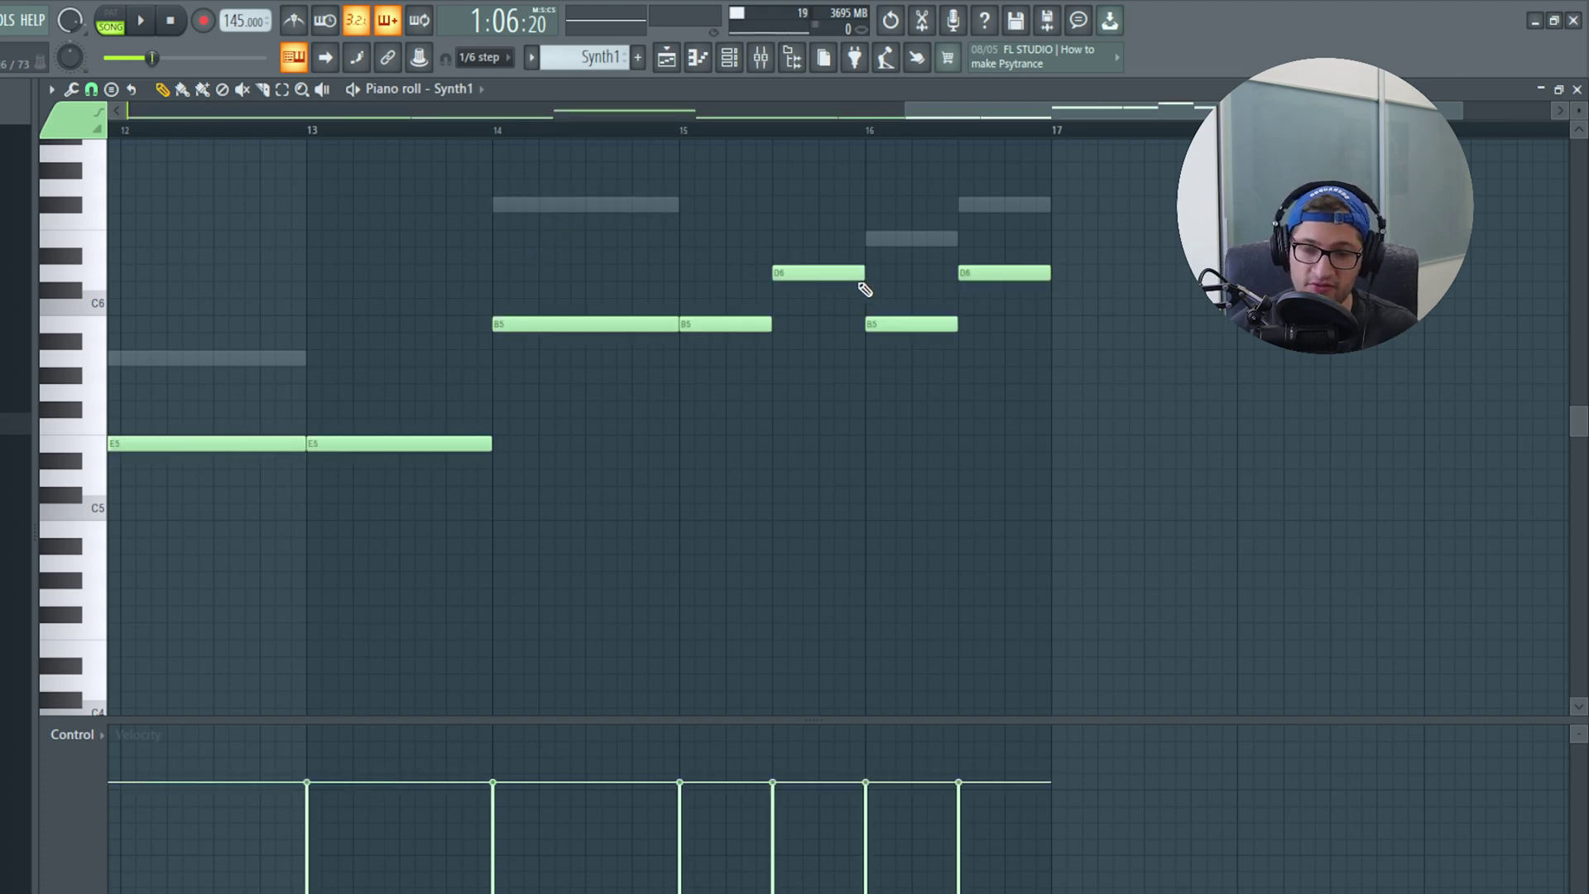
key("F5")
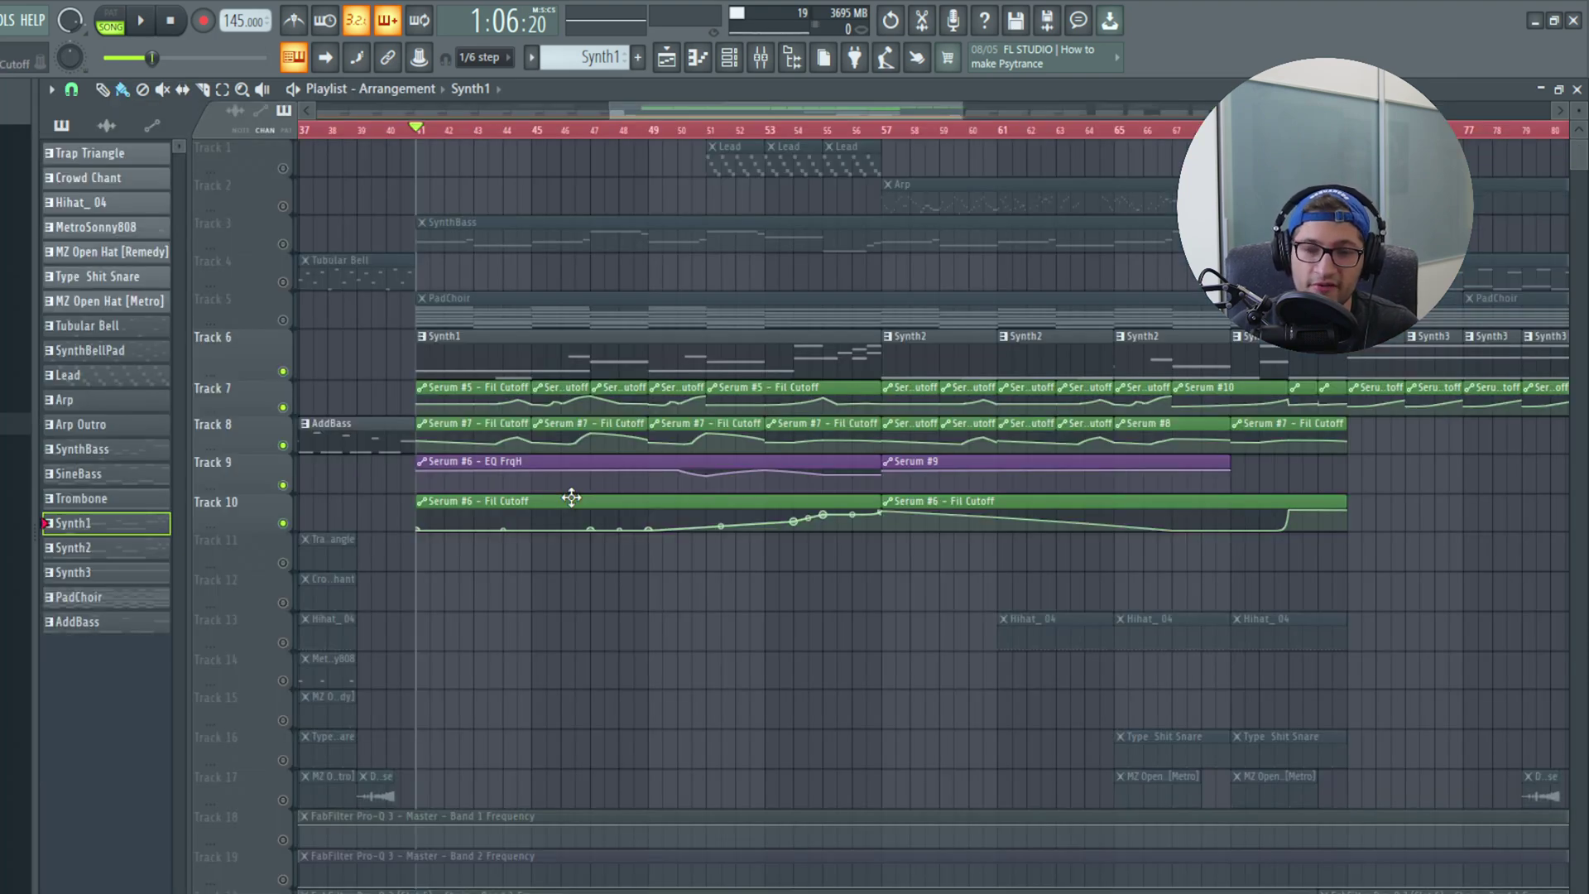
scroll(621, 184, "down", 2)
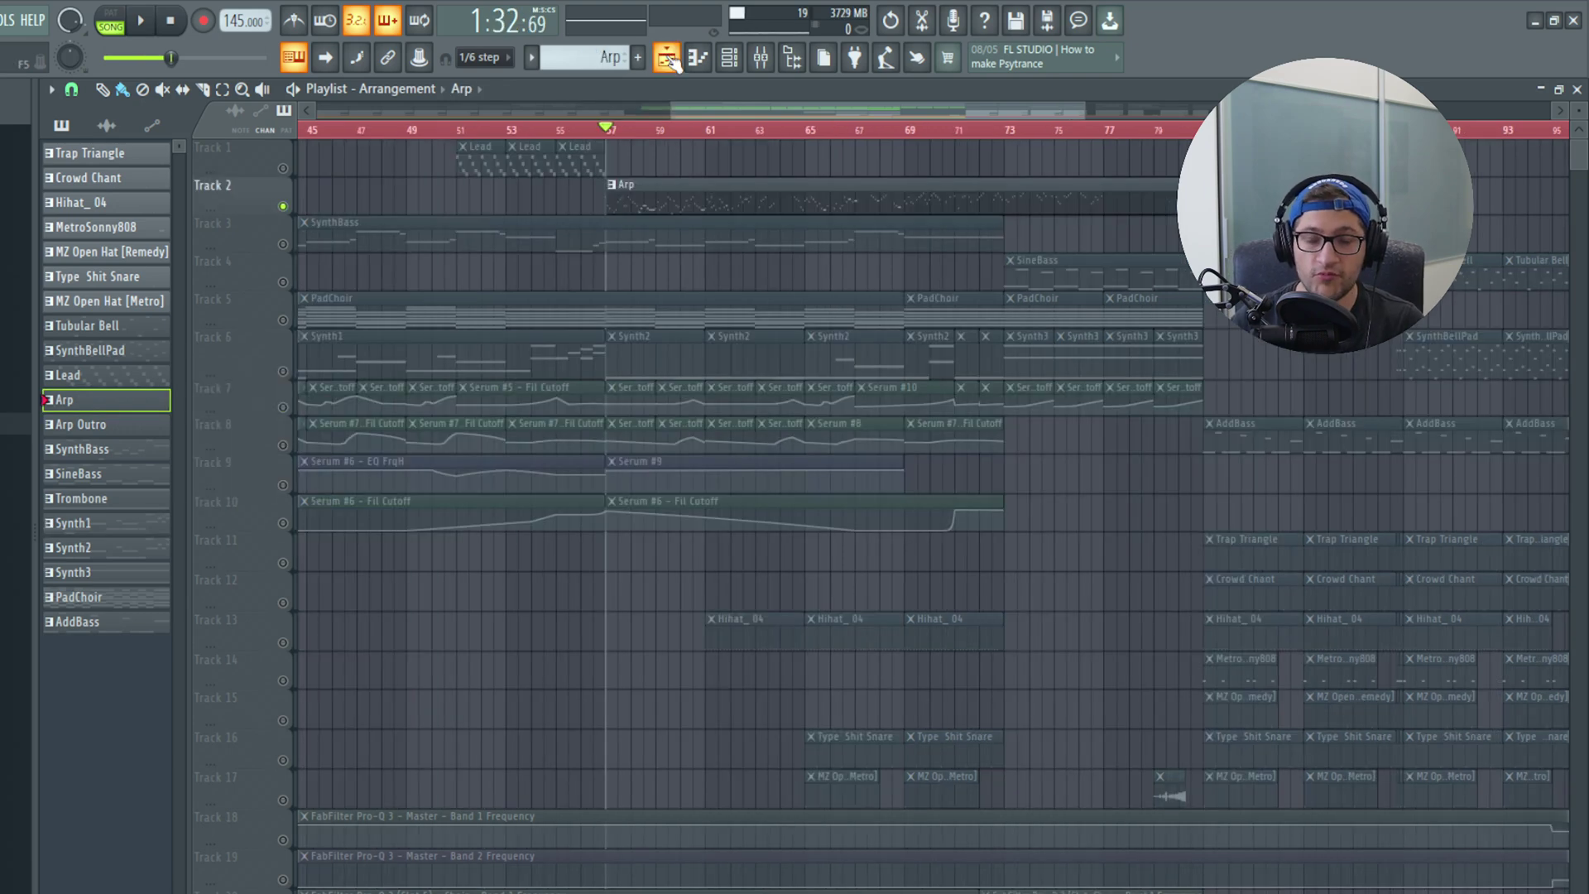
Review the Arp's Serum oscillator, effects and ValhallaSupermassive settings, and play back its notes in the piano roll
key("F6")
left_click(407, 323)
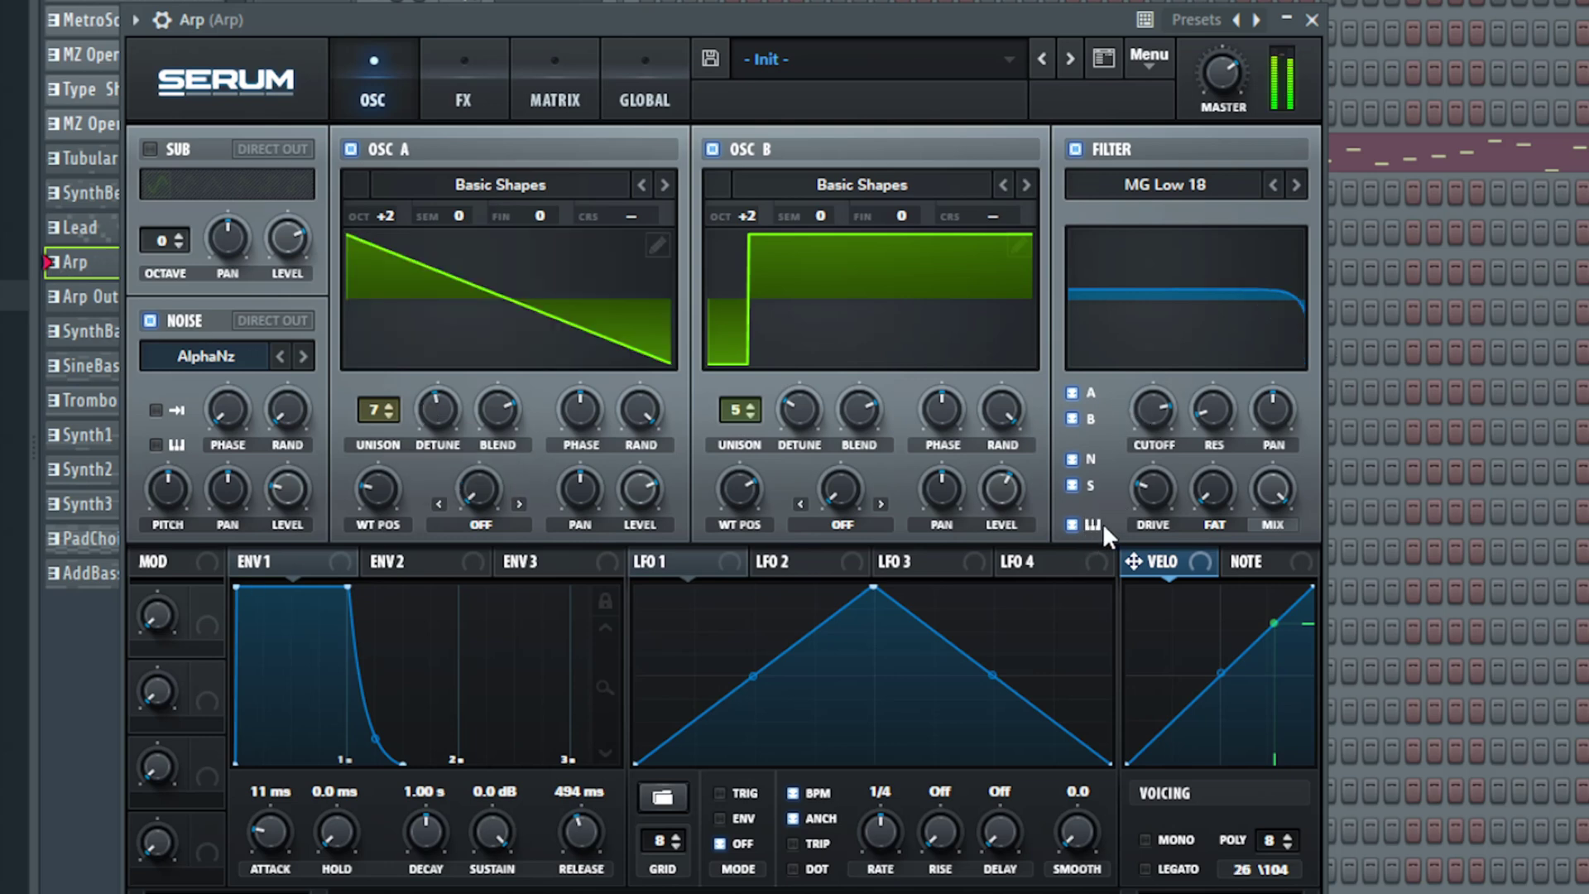
left_click(459, 95)
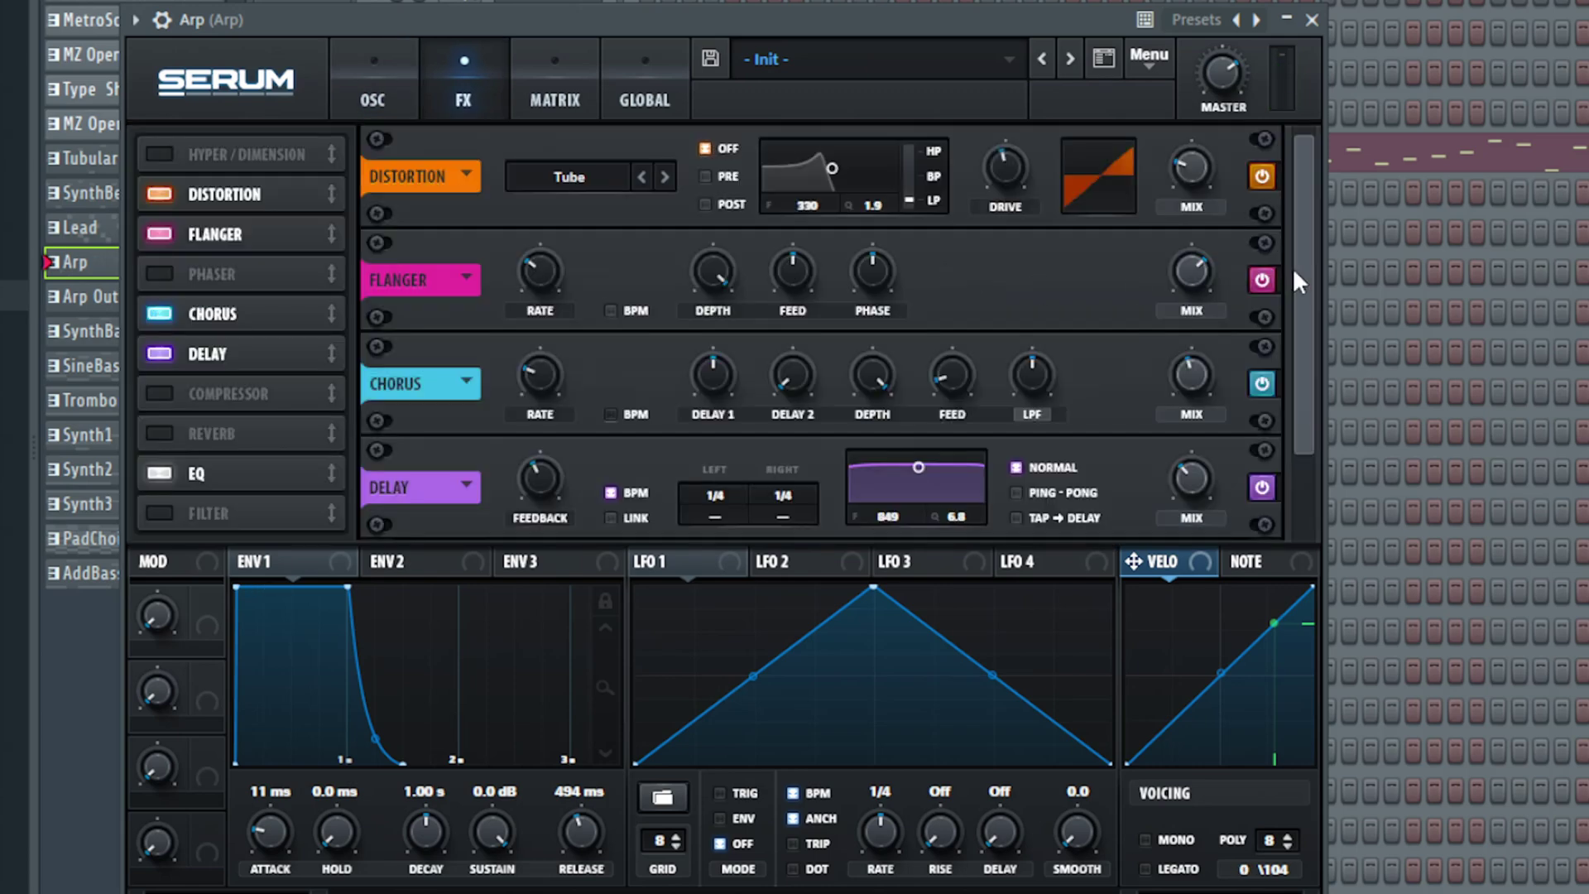
left_click_drag(1296, 273, 1308, 353)
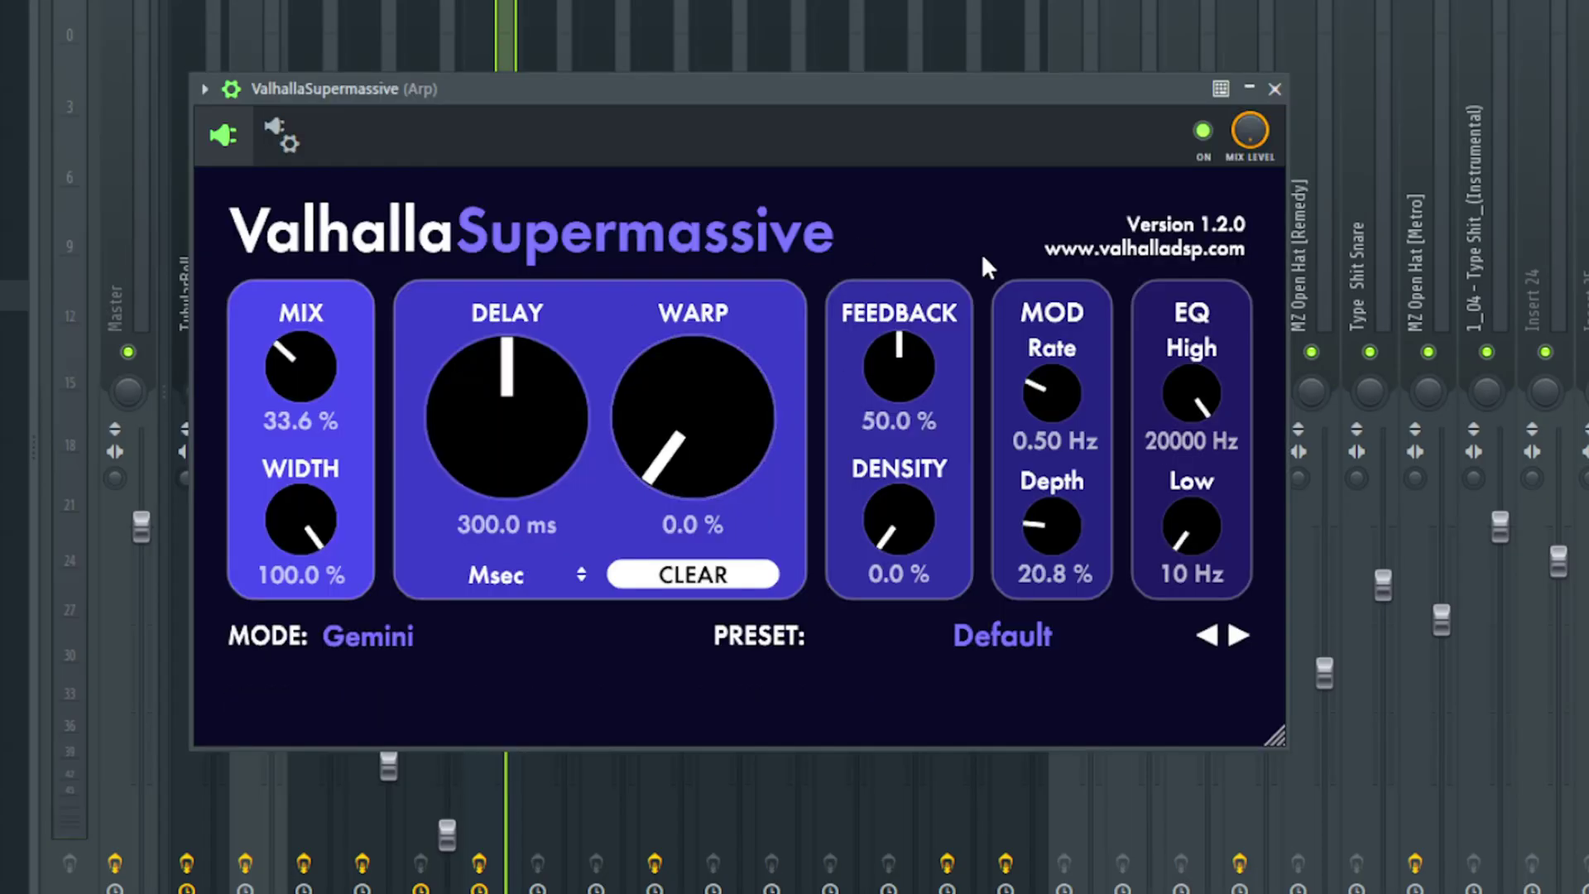
left_click(1275, 89)
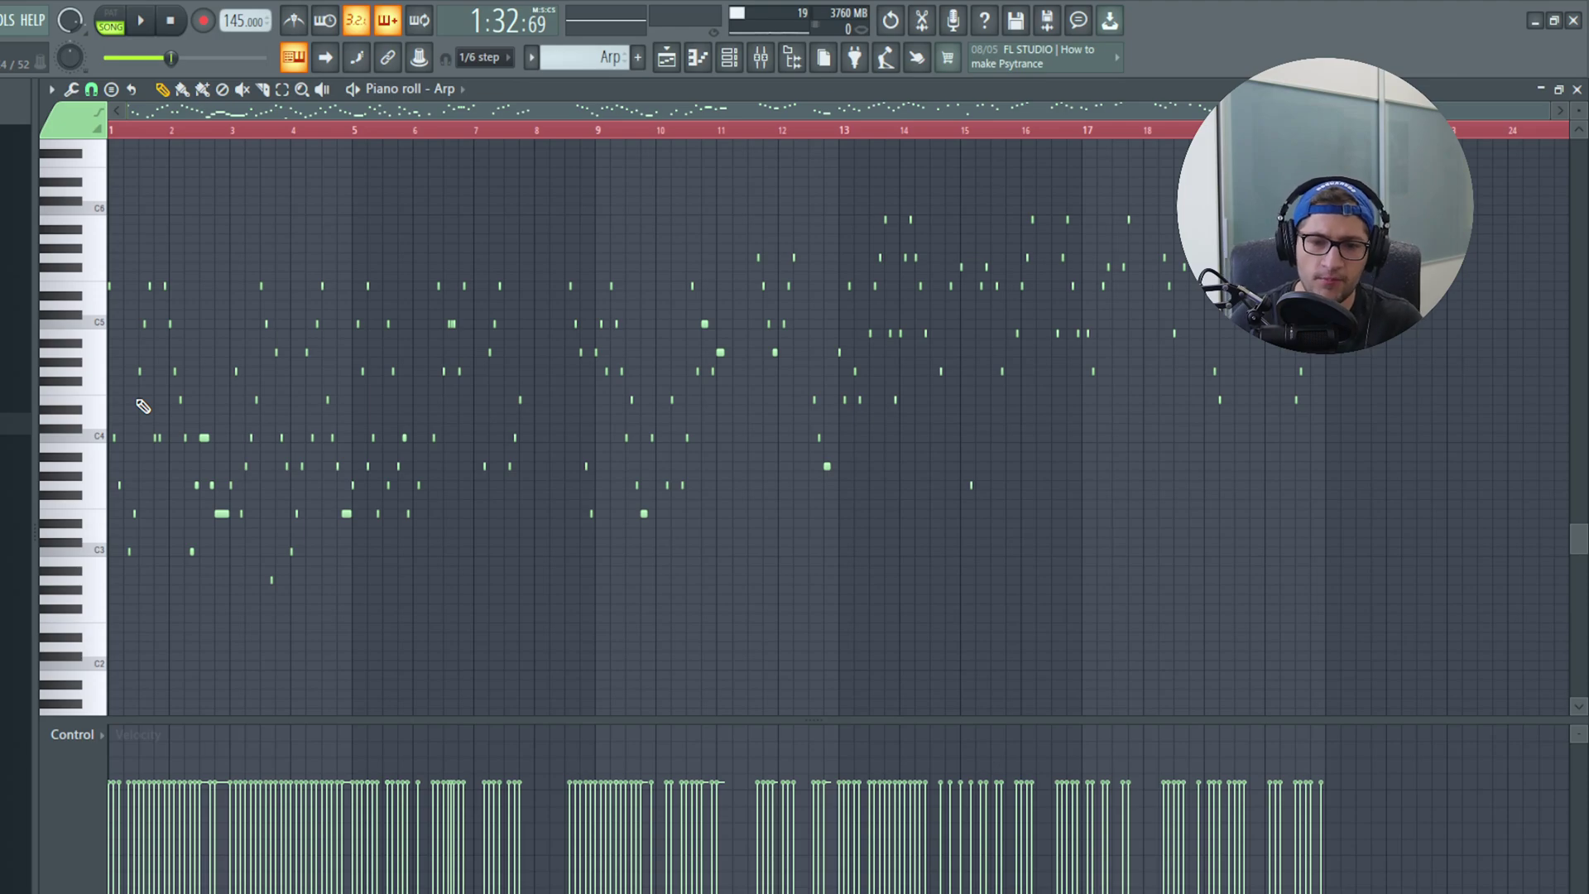
key("space")
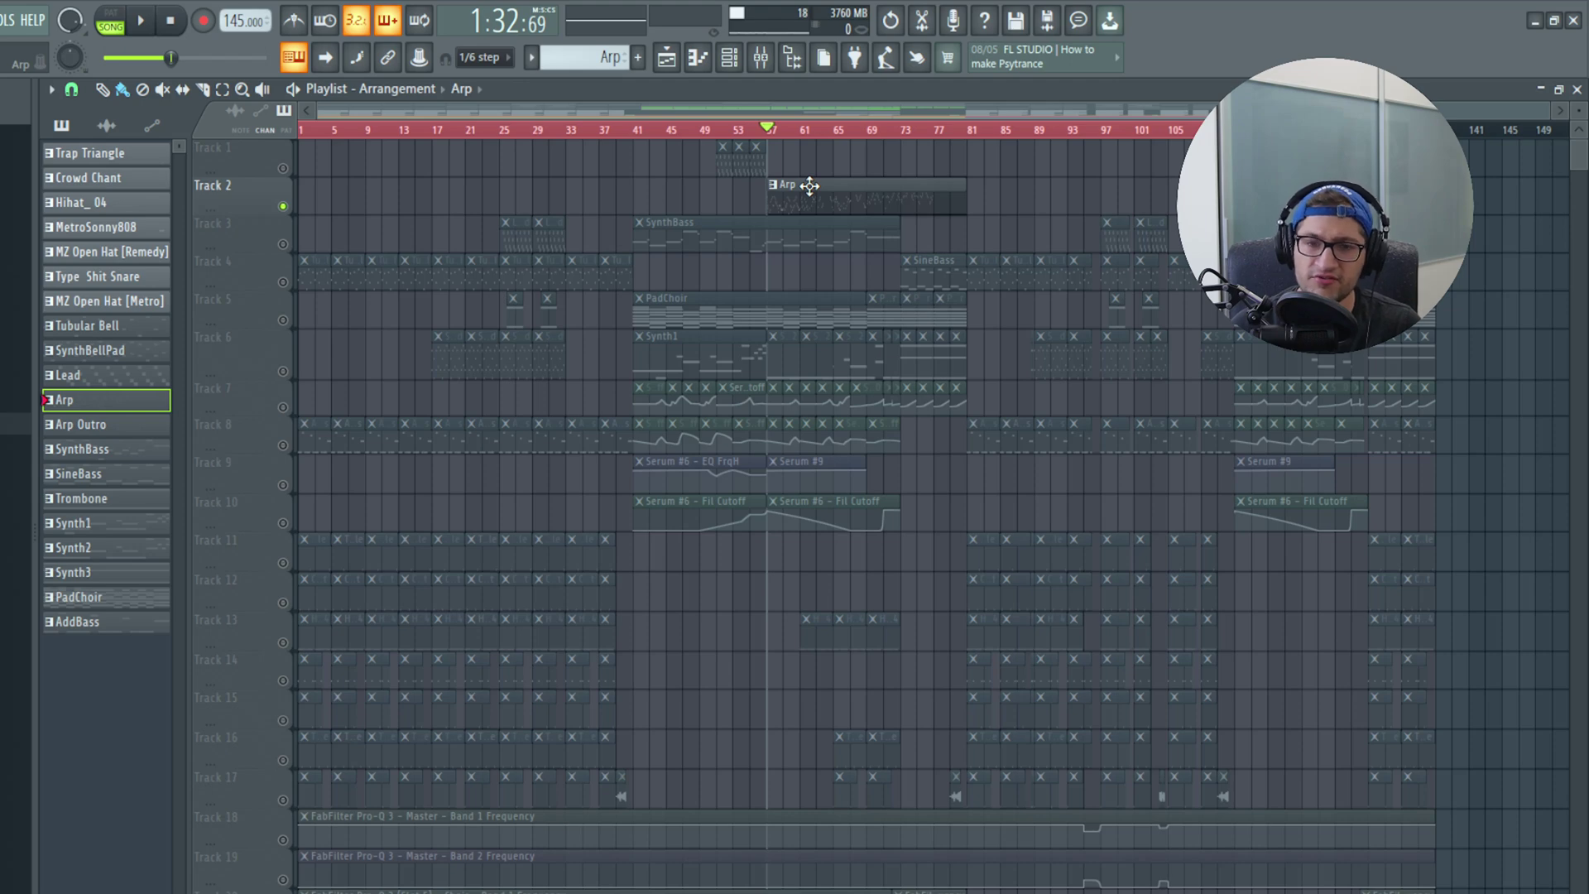
Enable Tracks 6 and 7, and play the Synth3 notes in the piano roll from the section starting at bar 73
left_click(916, 130)
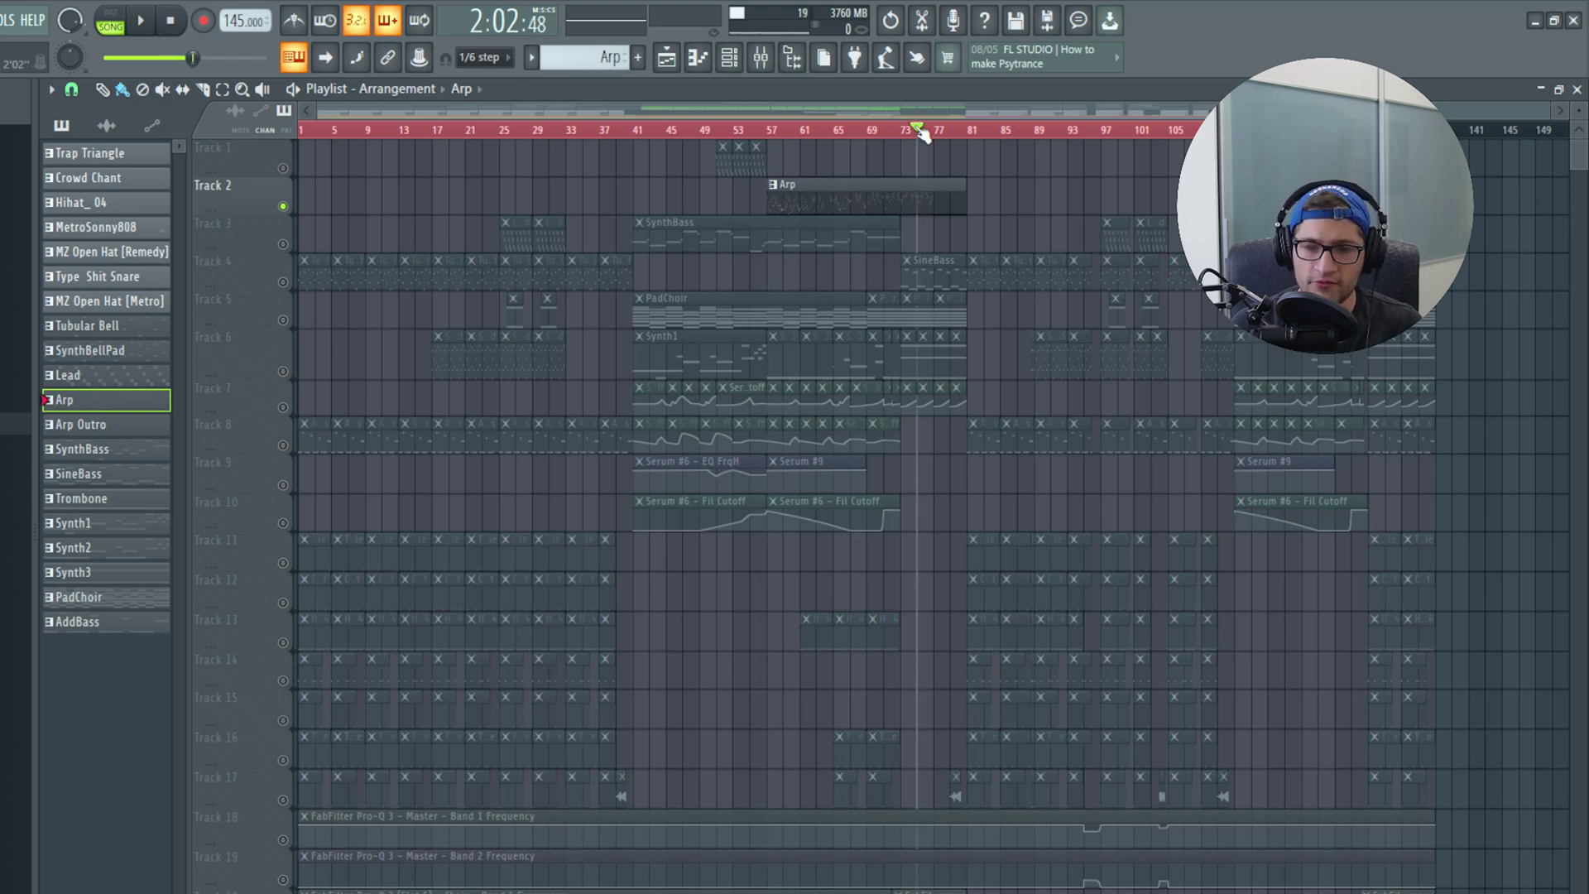
left_click(286, 406)
left_click(283, 372)
scroll(1010, 436, "up", 6)
left_click(544, 130)
double_click(557, 362)
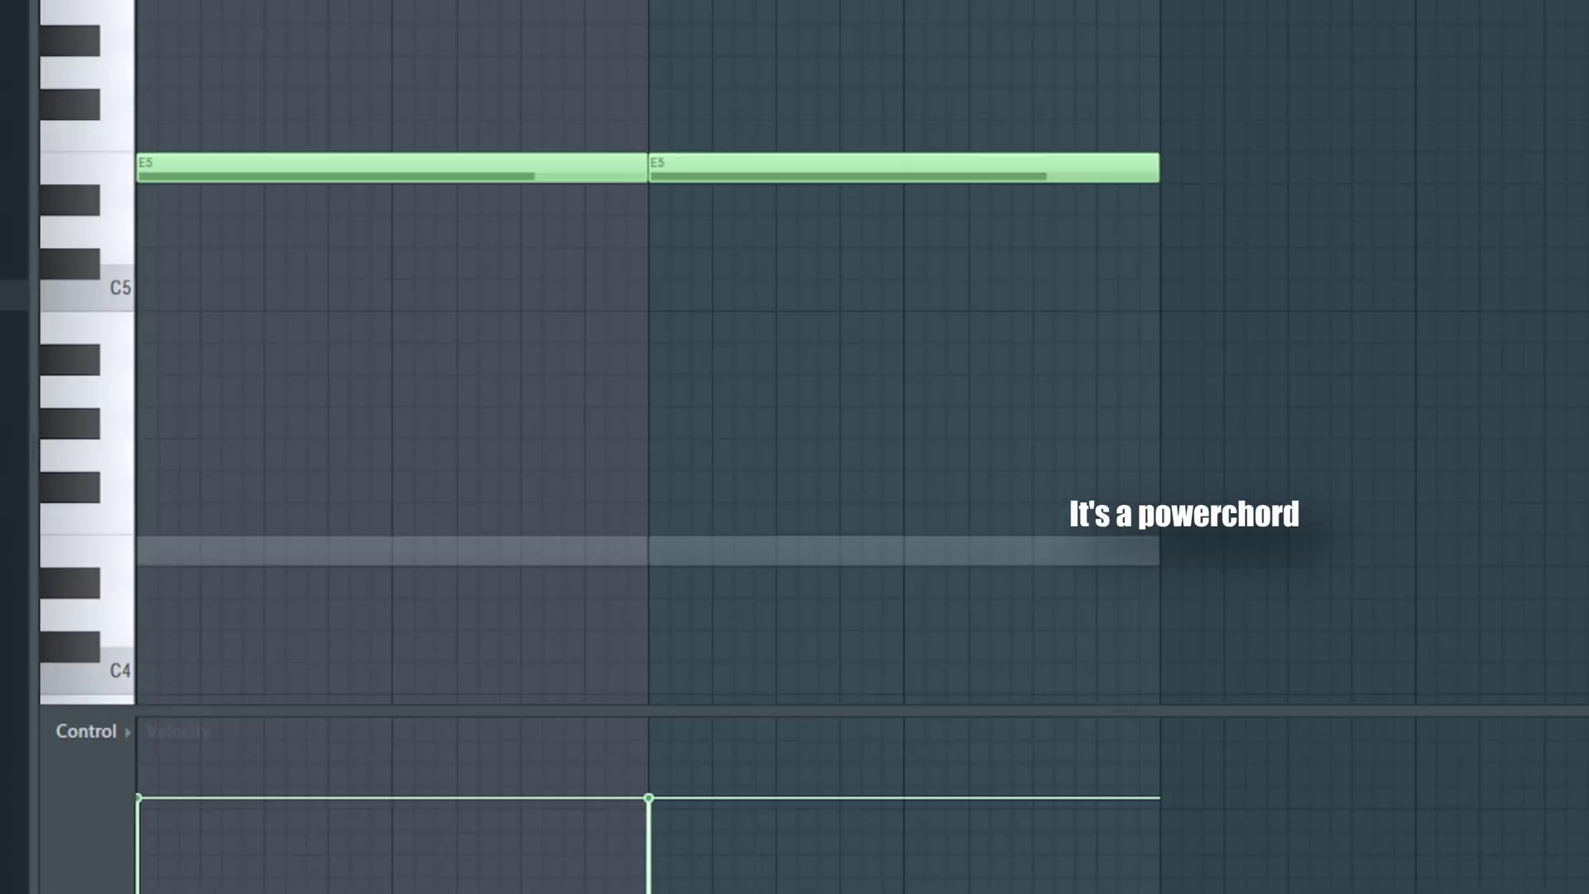
key("space")
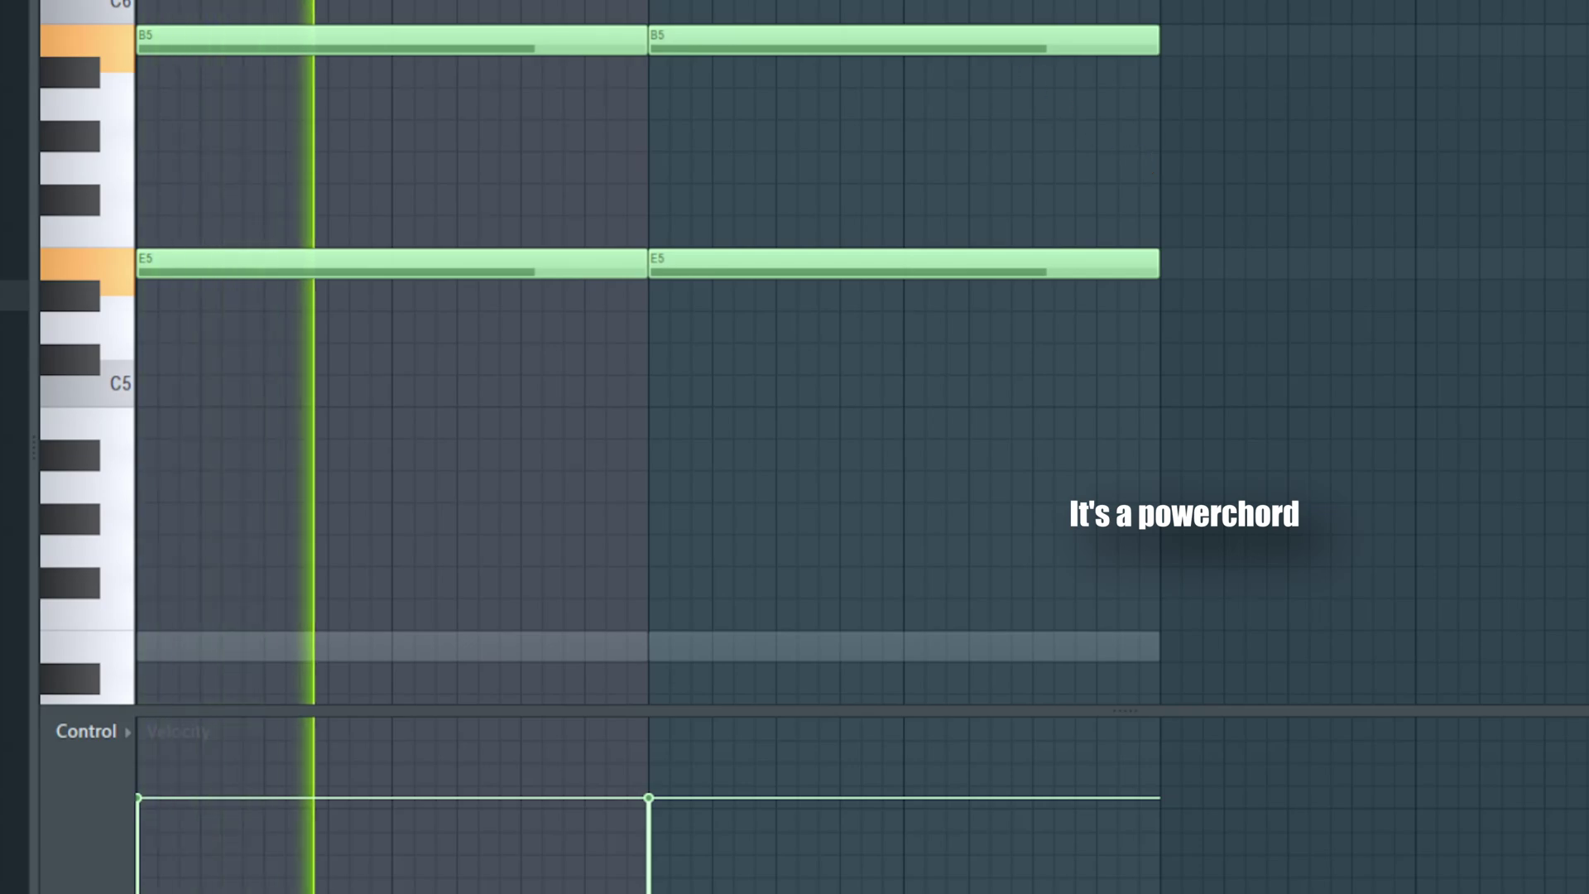
key("F5")
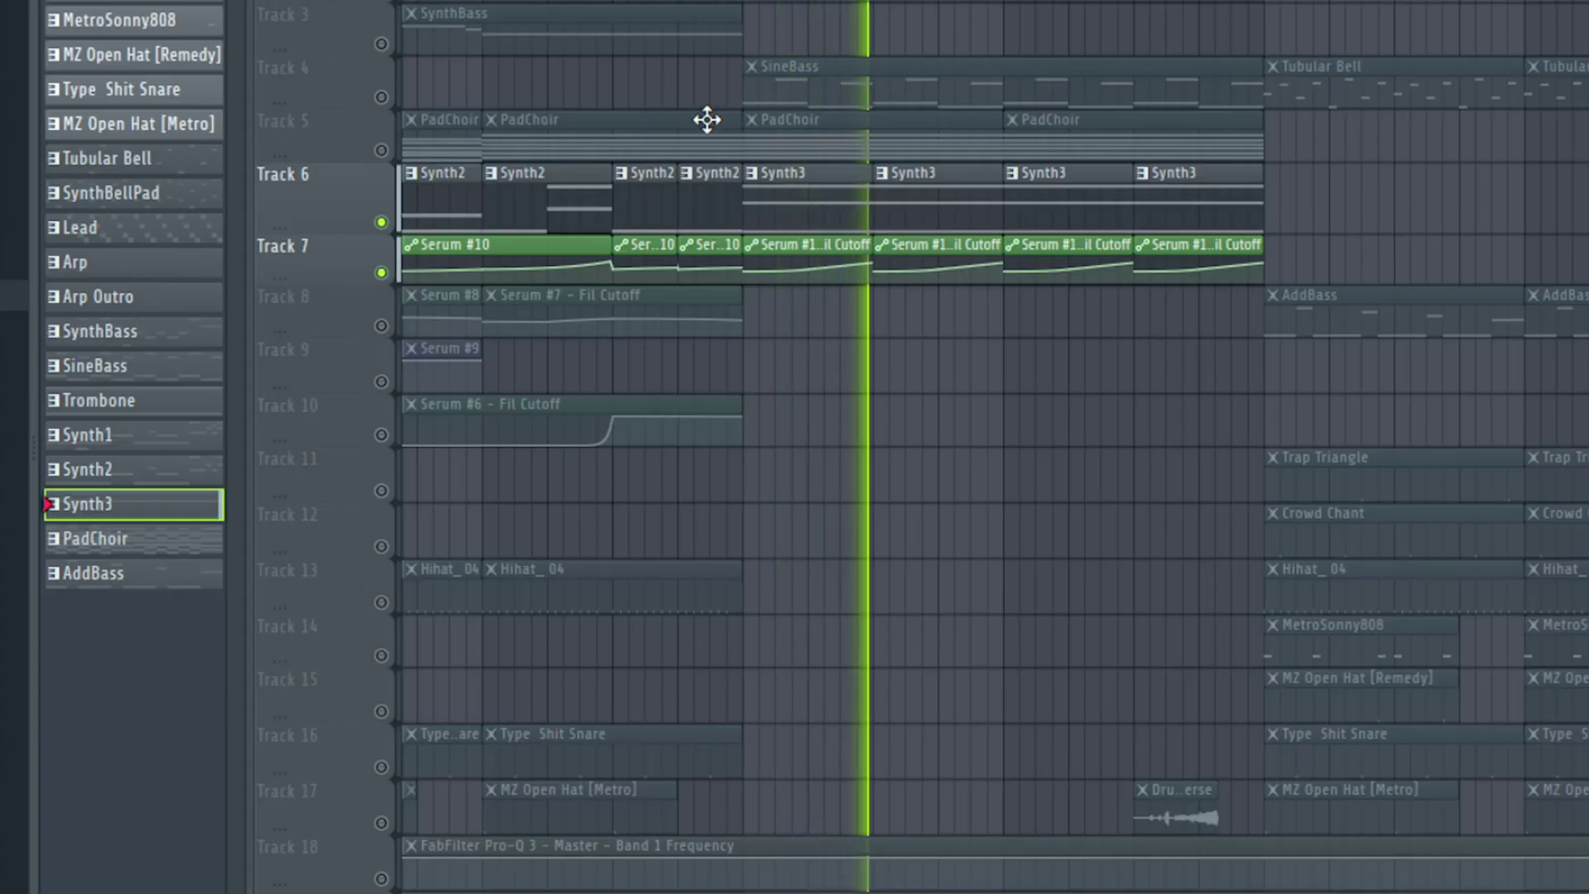
key("space")
Open the SineBass pattern in the piano roll and play back its notes
double_click(603, 274)
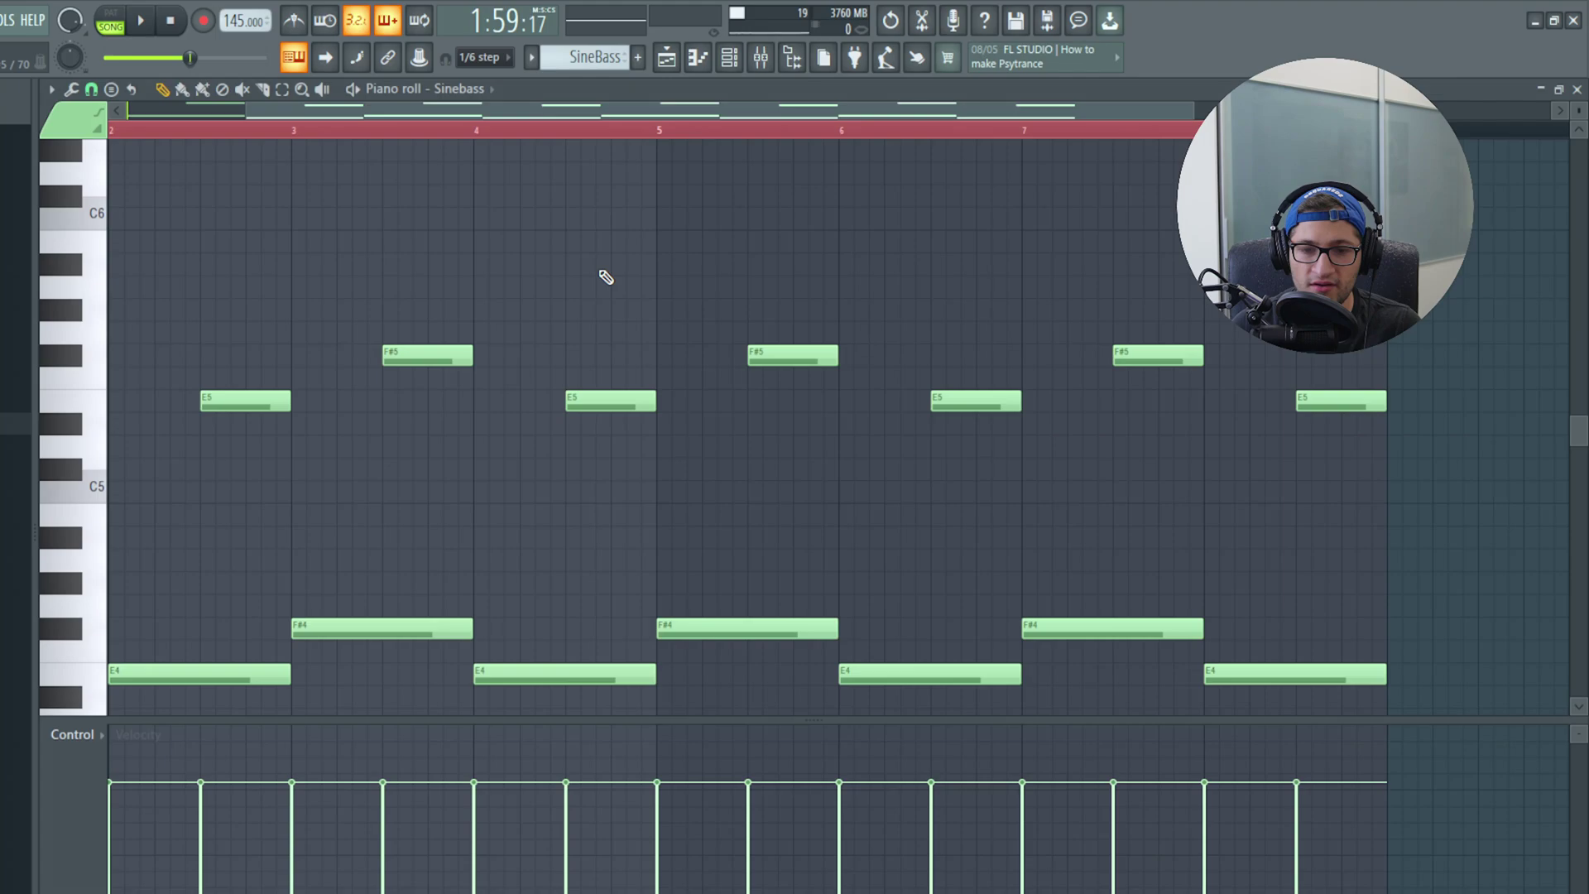
key("space")
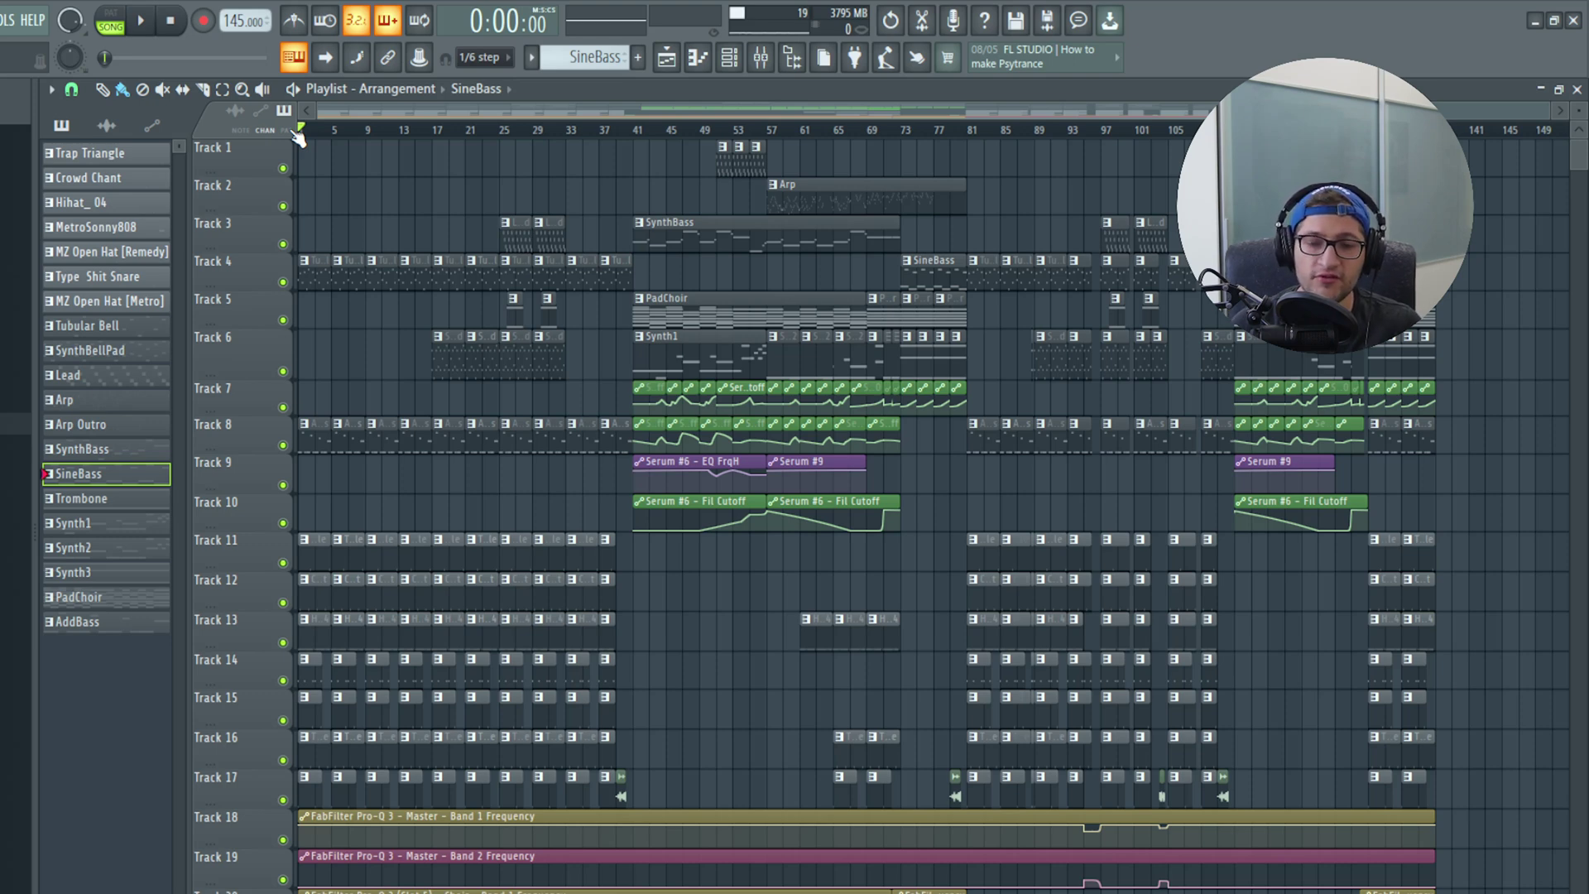
Survey the full arrangement by moving the playhead from the opening bars to the closing sections
left_click_drag(341, 132, 314, 144)
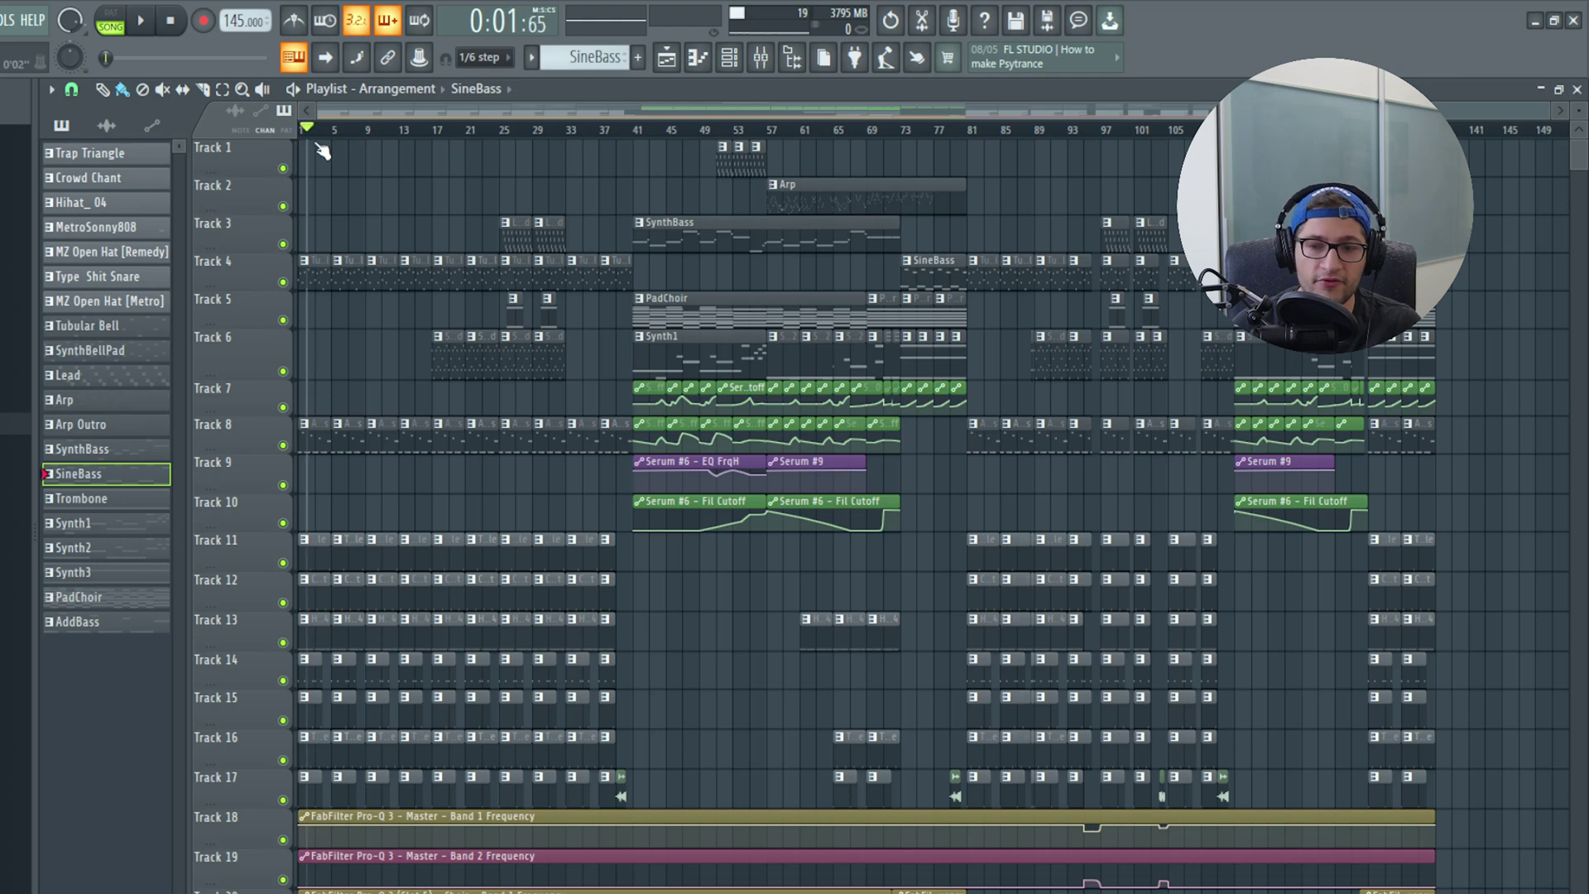
left_click(1238, 130)
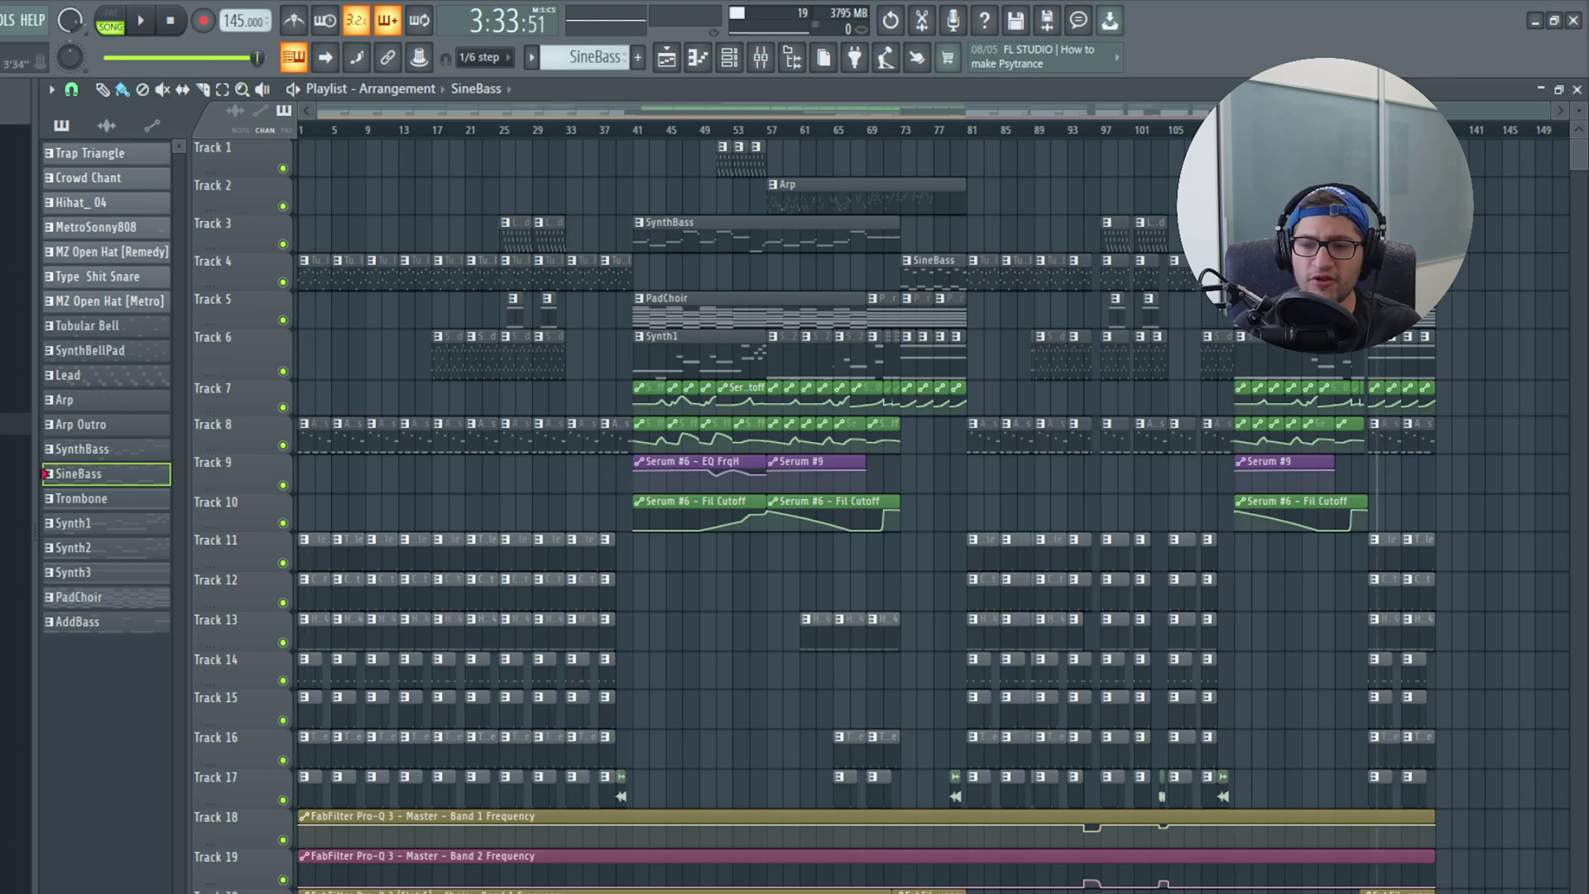
scroll(1276, 372, "up", 5)
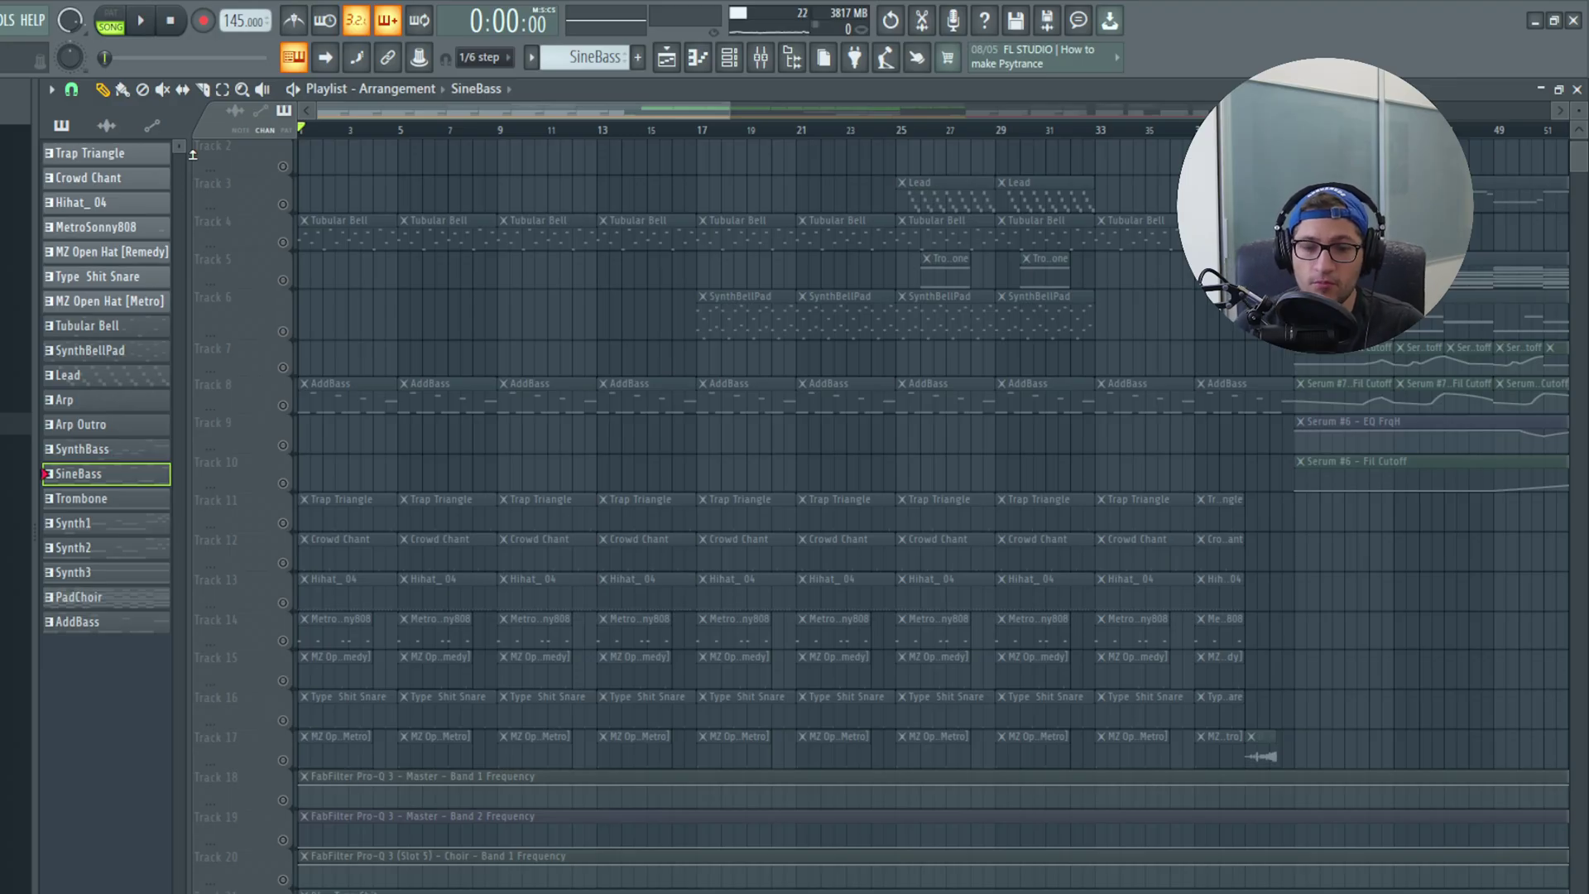
Mark out the second section from bar 41 to 73 and the following passage from bar 73 to 81
scroll(221, 284, "down", 5)
left_click(501, 130)
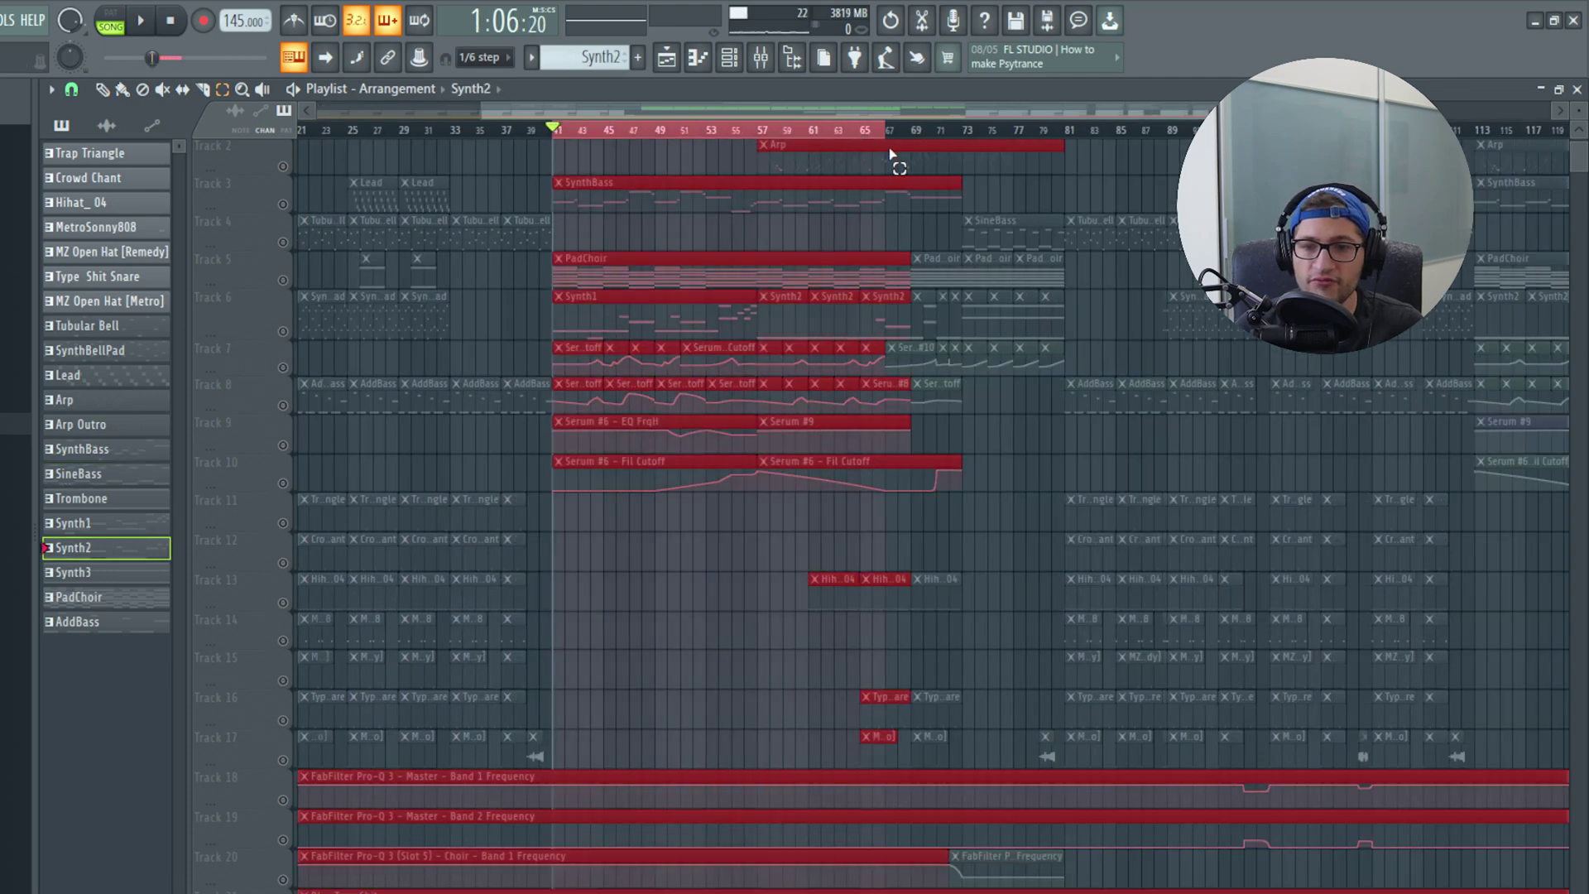
left_click_drag(891, 157, 963, 149)
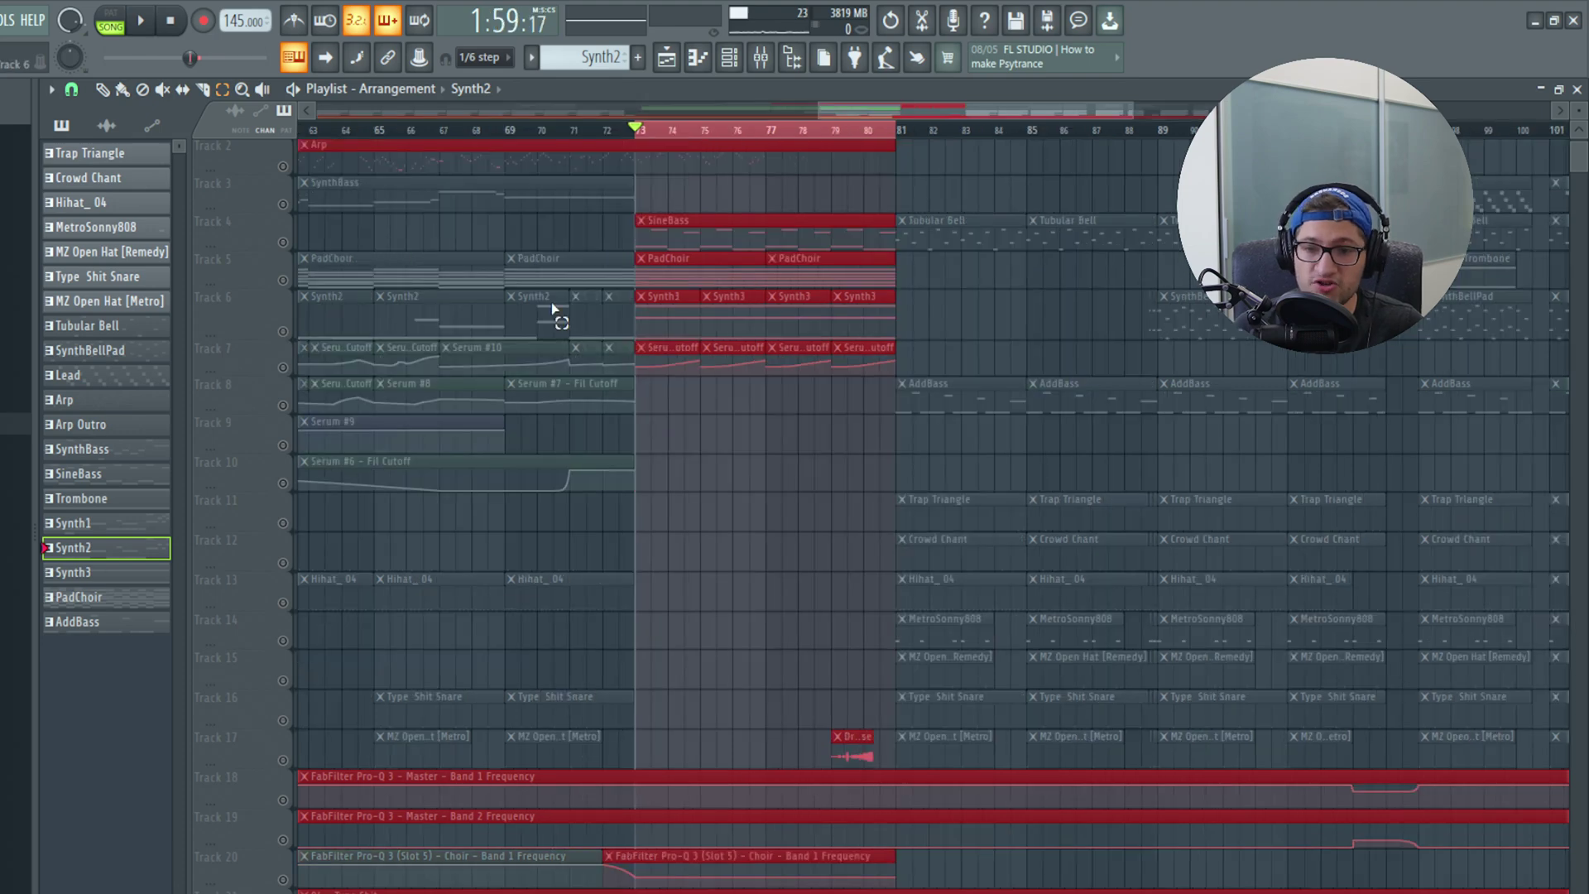
left_click(747, 137, "ctrl")
scroll(723, 207, "down", 7)
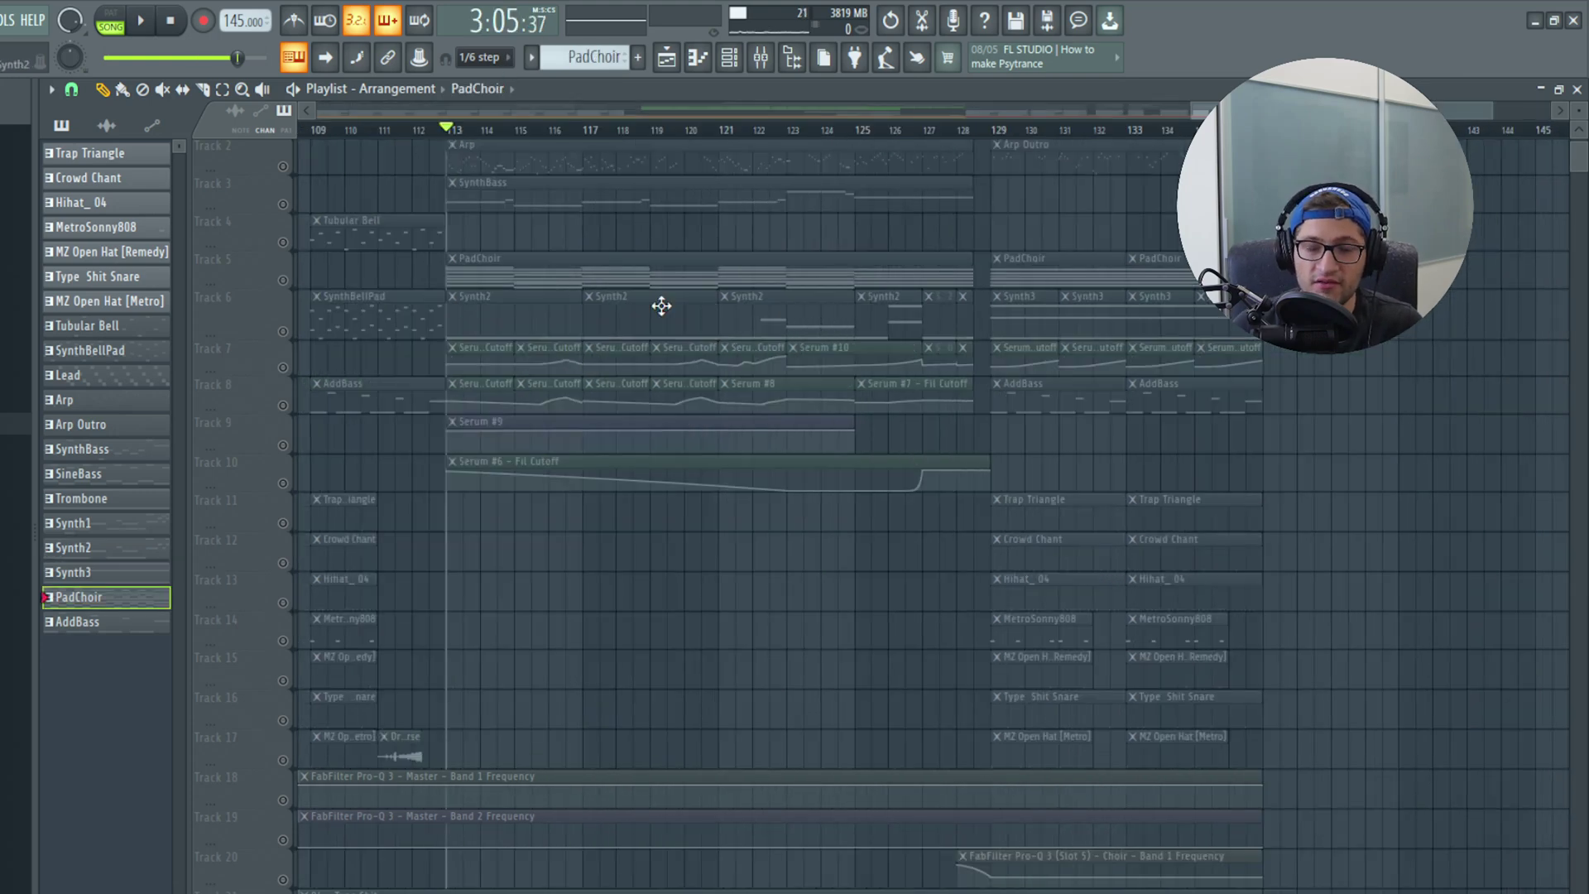
Move the playhead to the Arp Outro section at bar 129 and view it within the whole arrangement
left_click(1011, 134)
scroll(812, 353, "up", 3)
scroll(1145, 451, "down", 5)
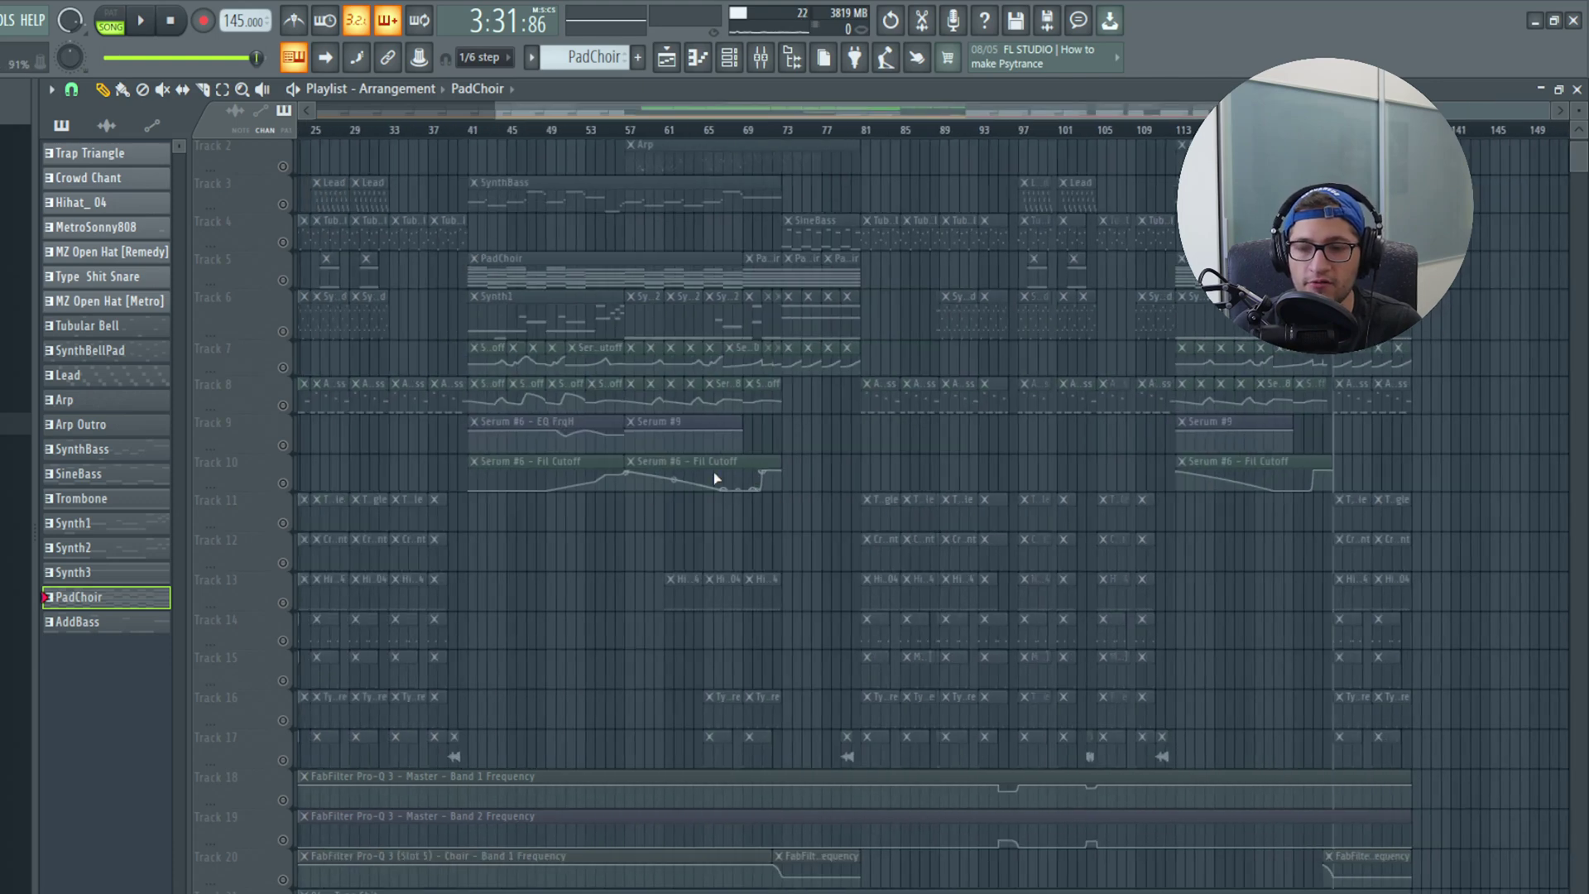